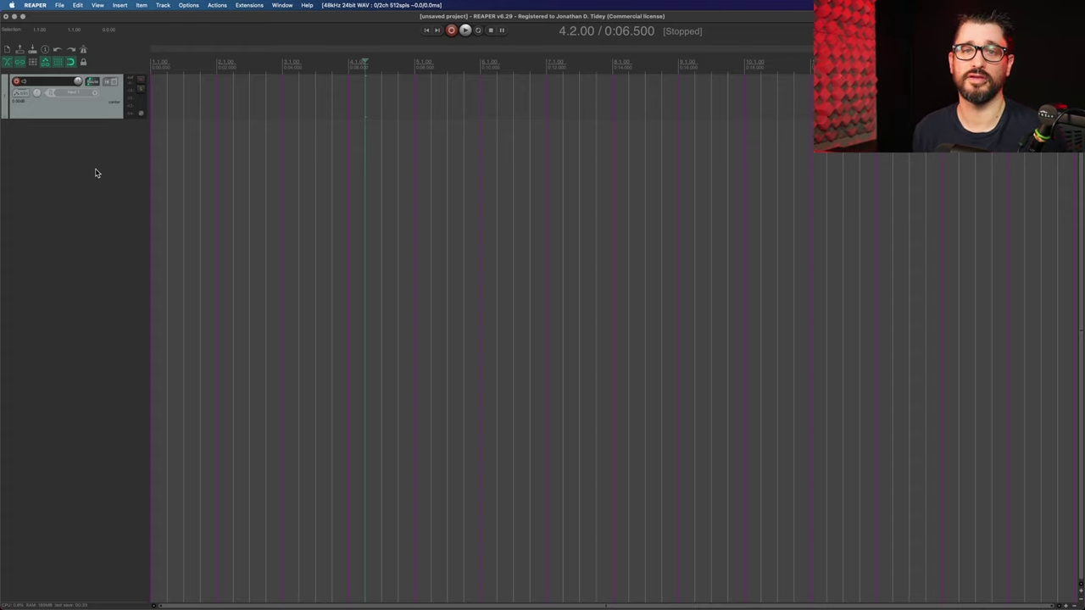
Review the folders in the VST plug-in path list in the preferences without changing them.
left_click(167, 163)
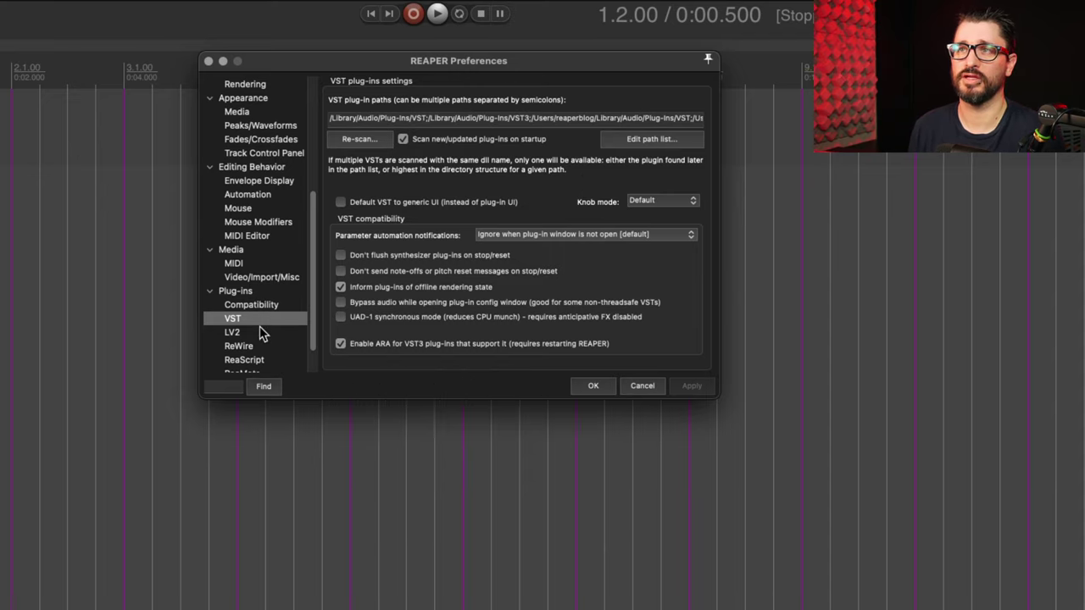
left_click(638, 138)
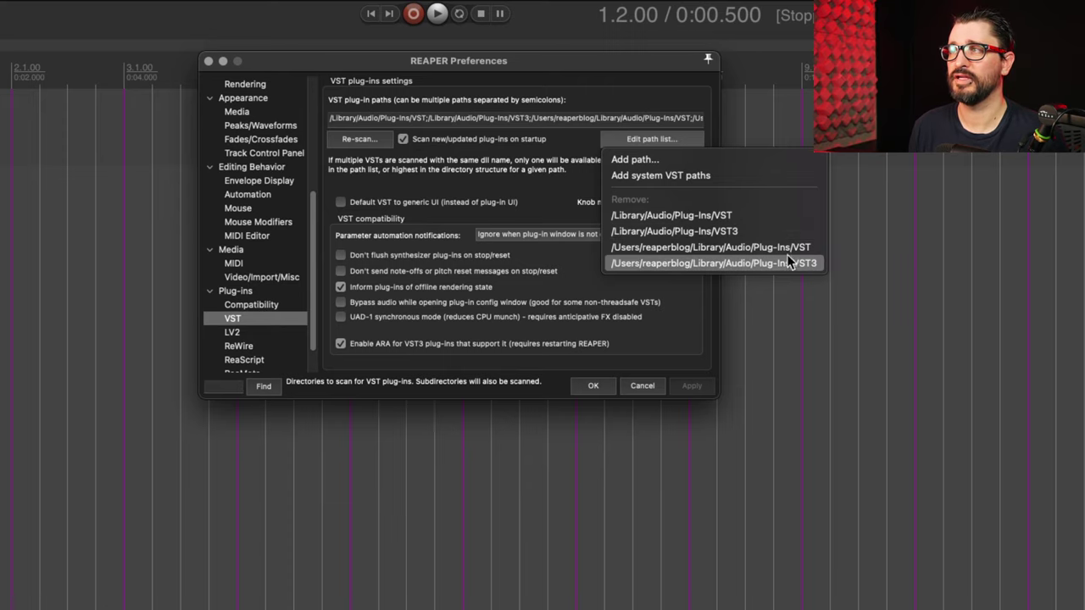
left_click(623, 137)
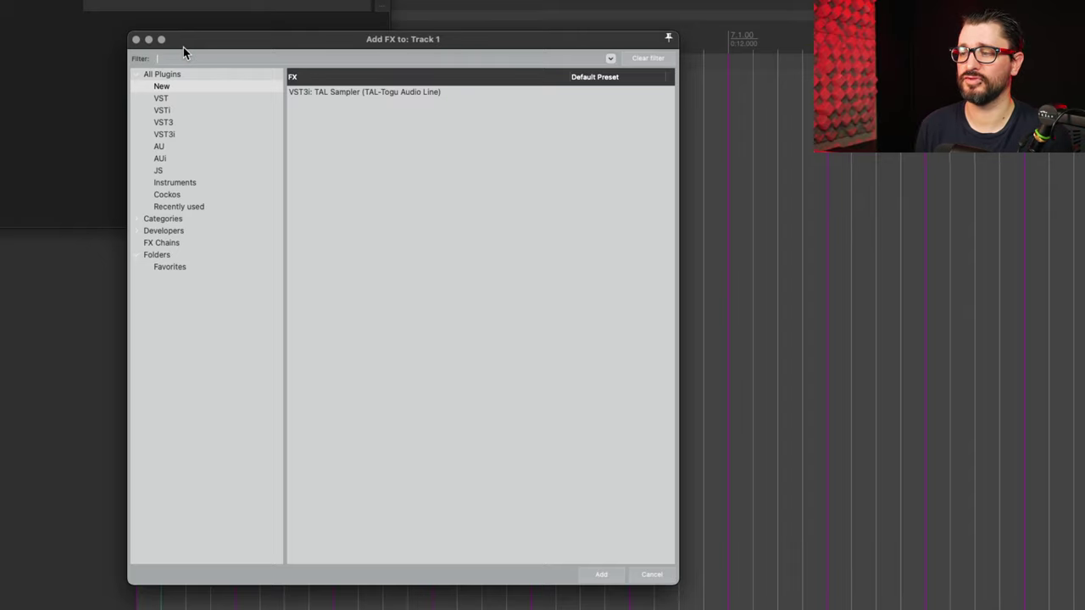
Expand the Categories and Developers groups in the Add FX browser to expose the full list of developers.
left_click_drag(182, 48, 174, 36)
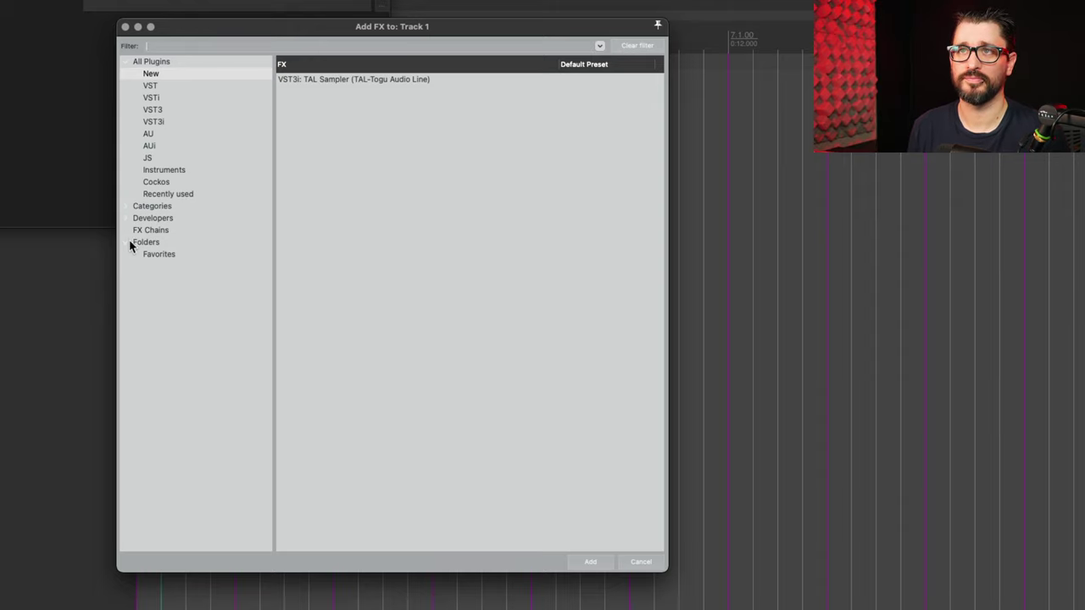
left_click(127, 206)
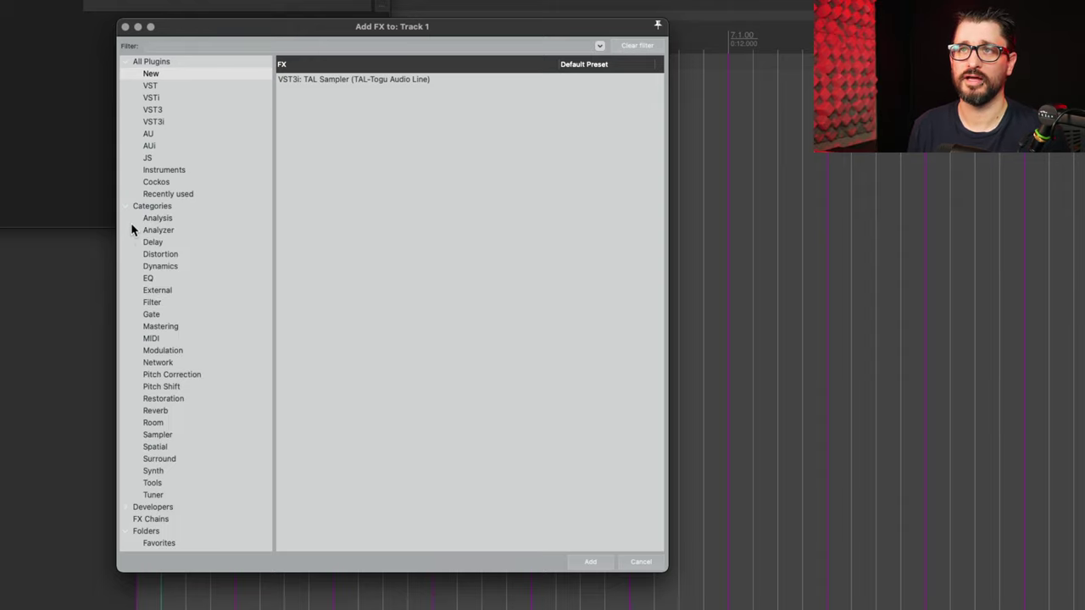
left_click(124, 507)
scroll(177, 482, "down", 5)
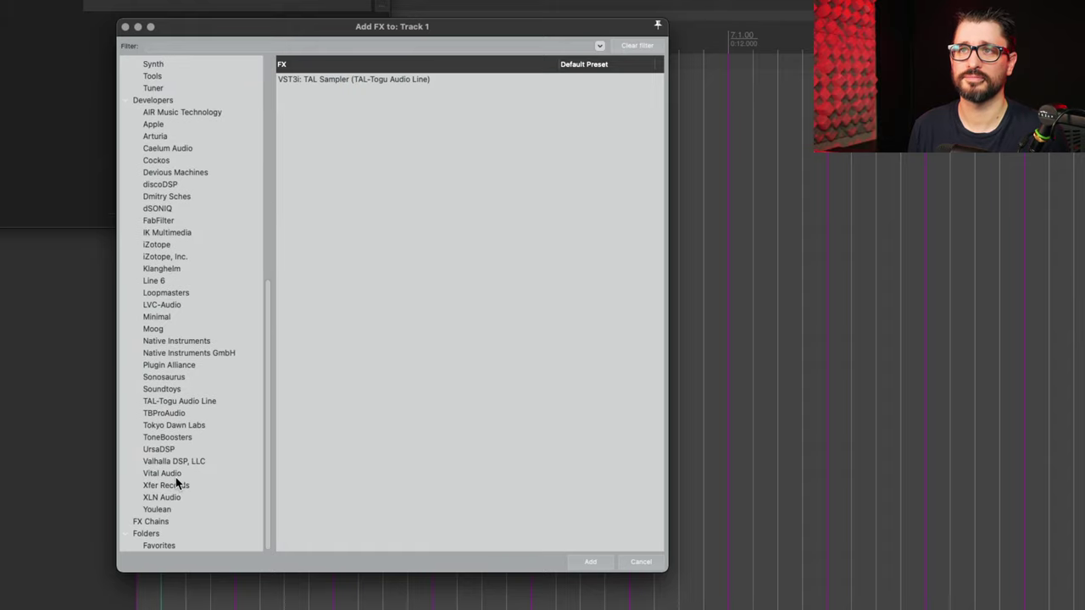
mouse_move(267, 384)
left_mouse_down()
mouse_move(272, 351)
mouse_move(274, 393)
left_mouse_up()
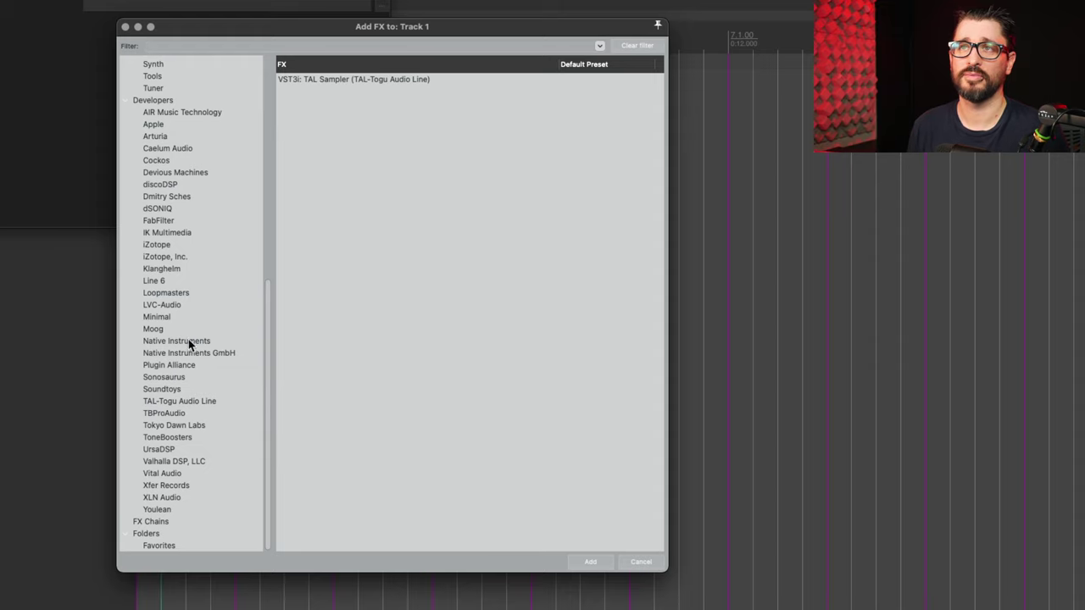
Compare the plug-ins listed under the developers iZotope, Native Instruments and Native Instruments GmbH.
left_click(168, 257)
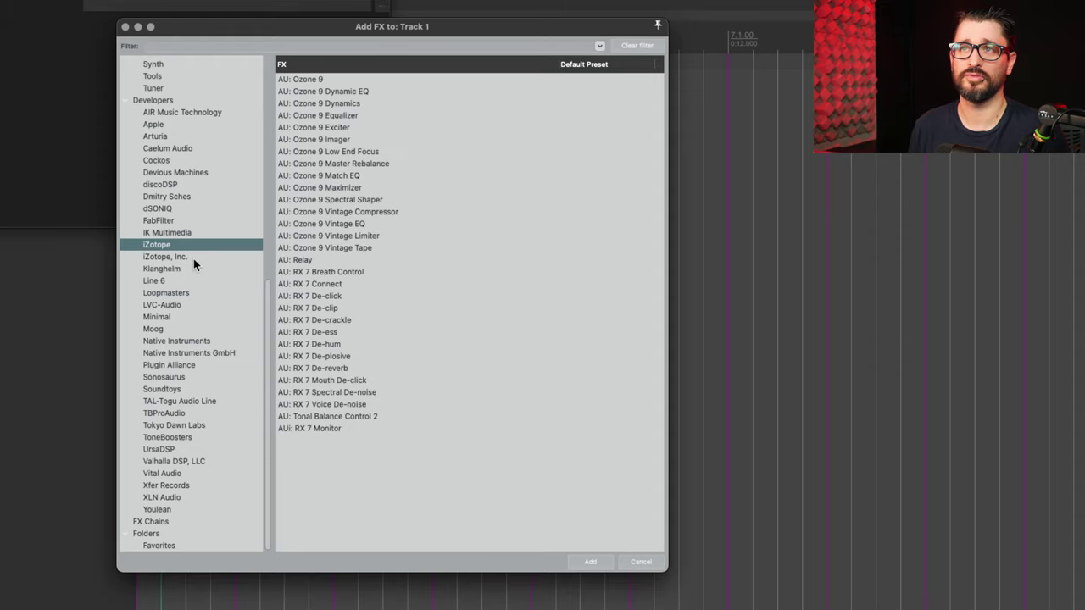
left_click(202, 342)
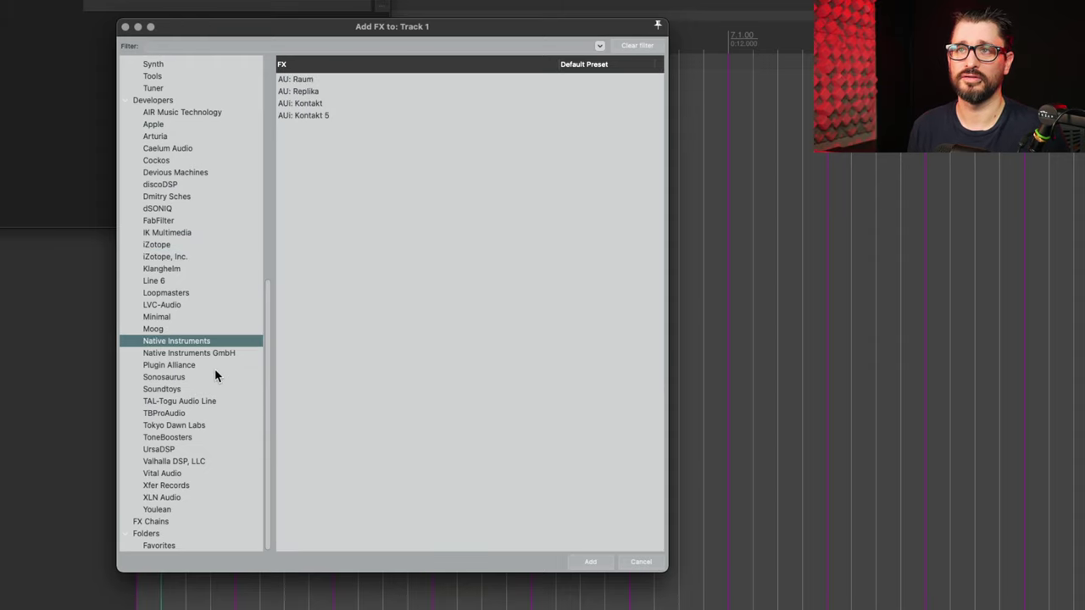
left_click(220, 354)
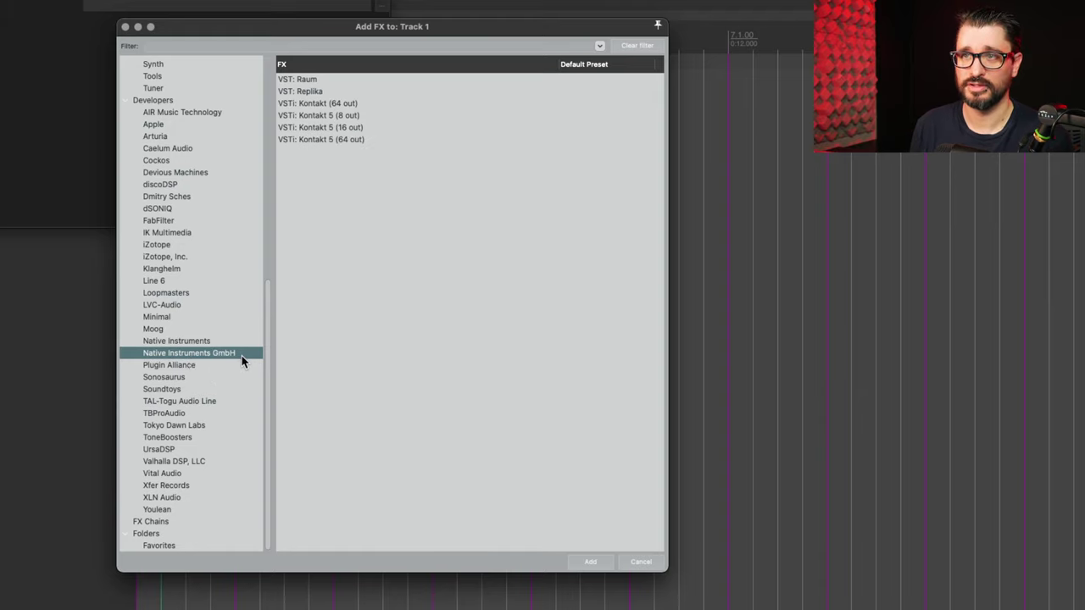
key("Up")
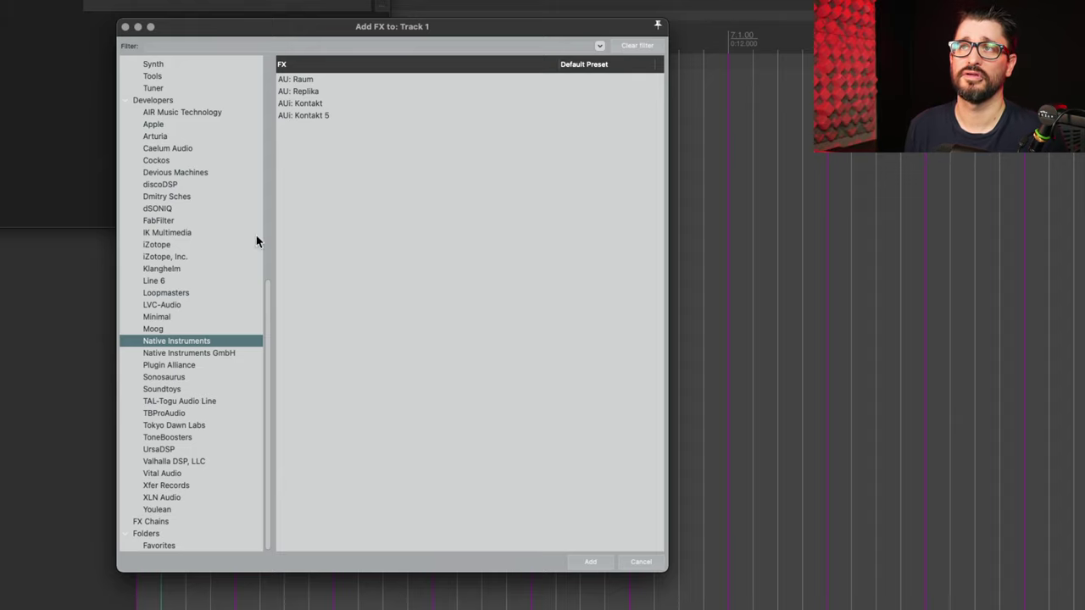
left_click(224, 354)
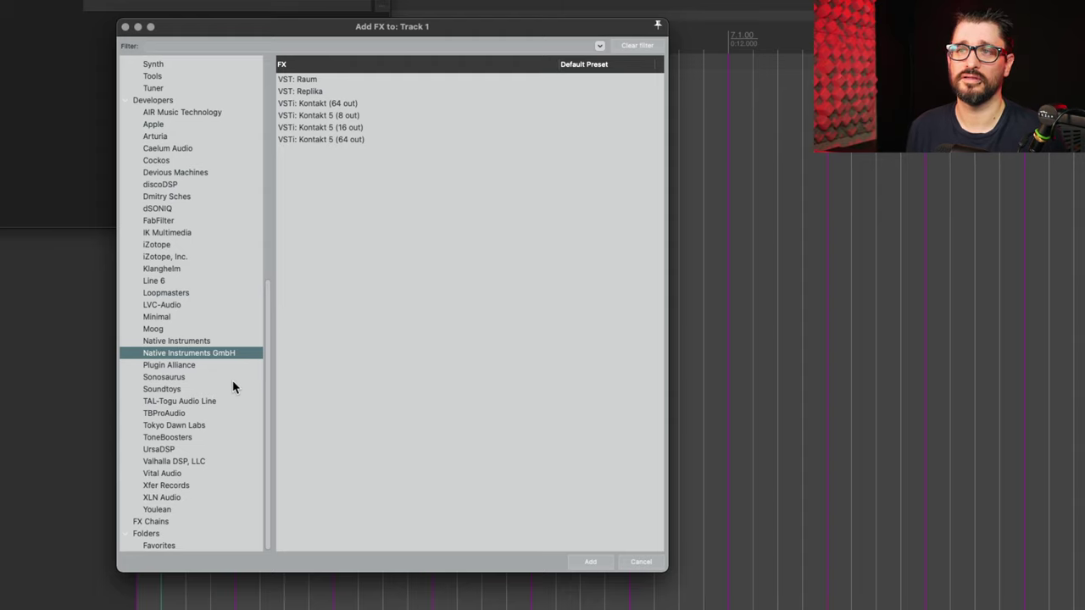
Rename the developer "iZotope, Inc." to "iZotope" and look through its merged plug-in list.
left_click(179, 257)
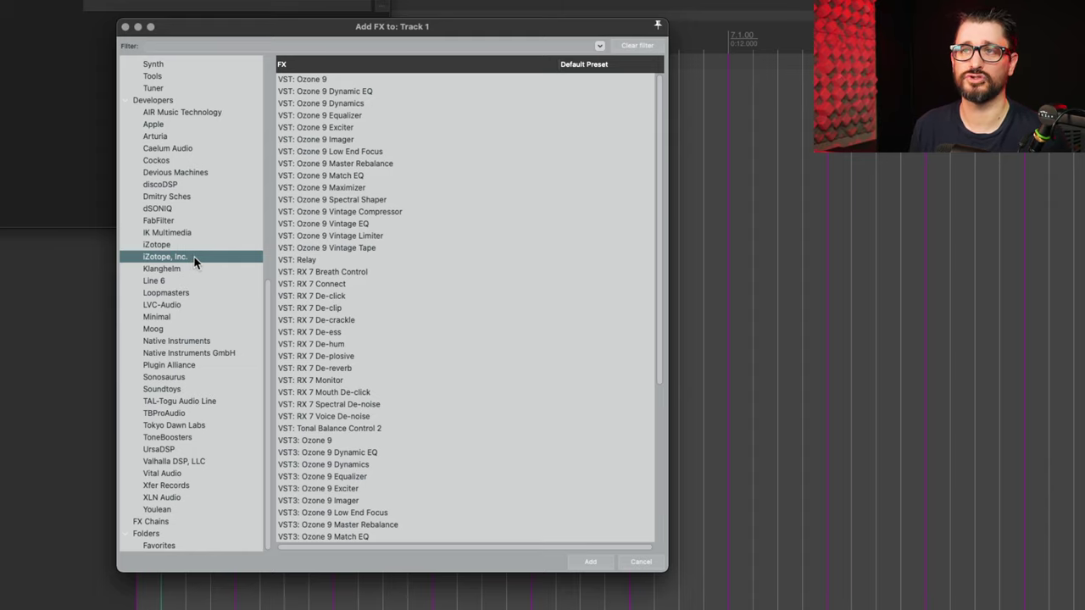
right_click(199, 257)
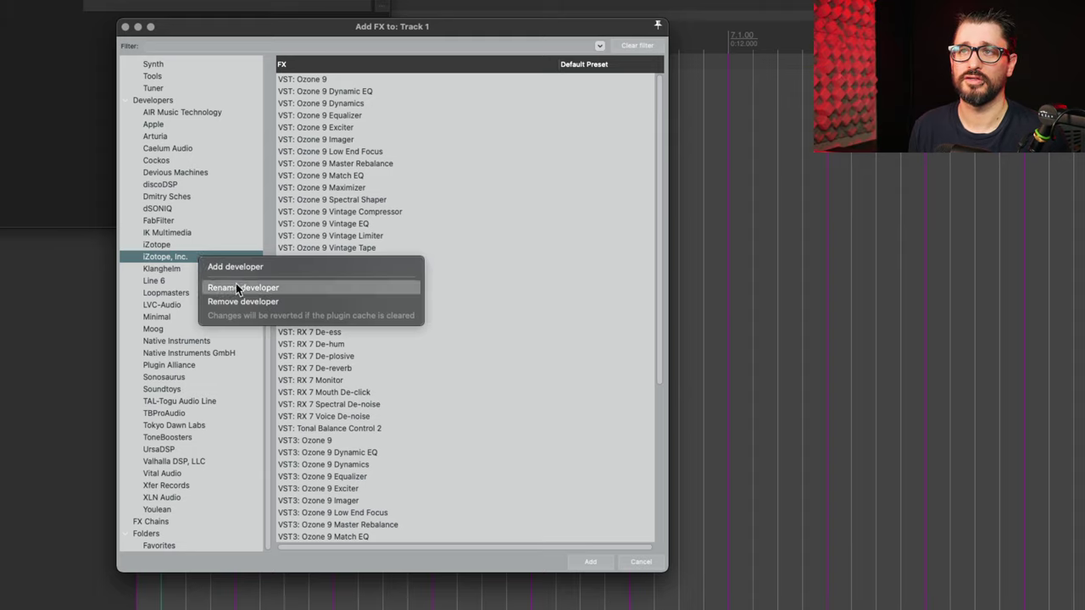
left_click(284, 287)
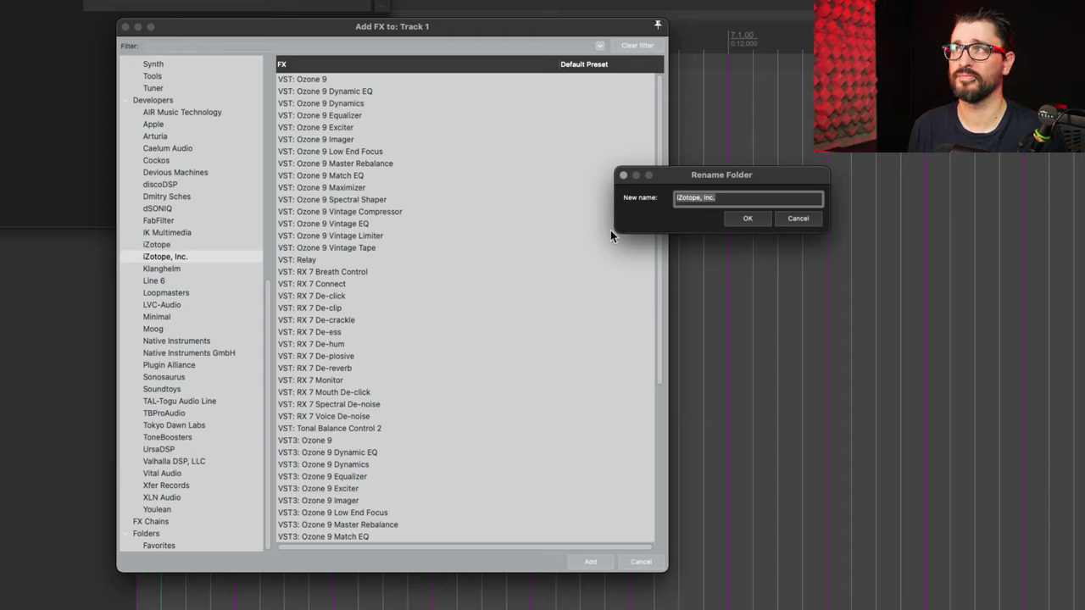
left_click(747, 201)
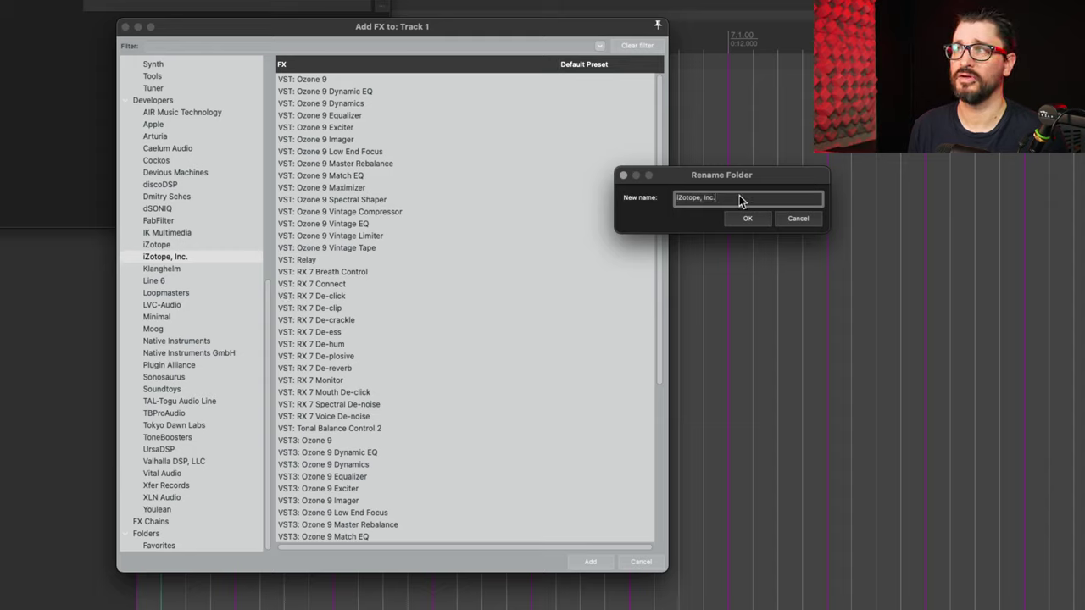
key("BackSpace")
key("BackSpace")
key("BackSpace")
key("BackSpace")
key("BackSpace")
key("BackSpace")
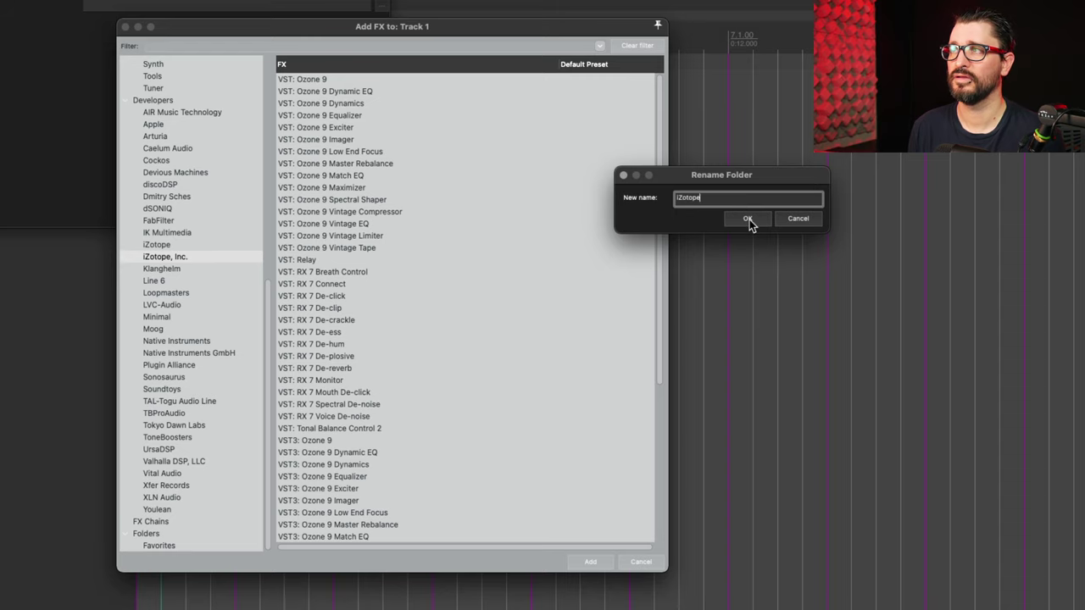
left_click(747, 218)
left_click(189, 254)
scroll(365, 236, "down", 15)
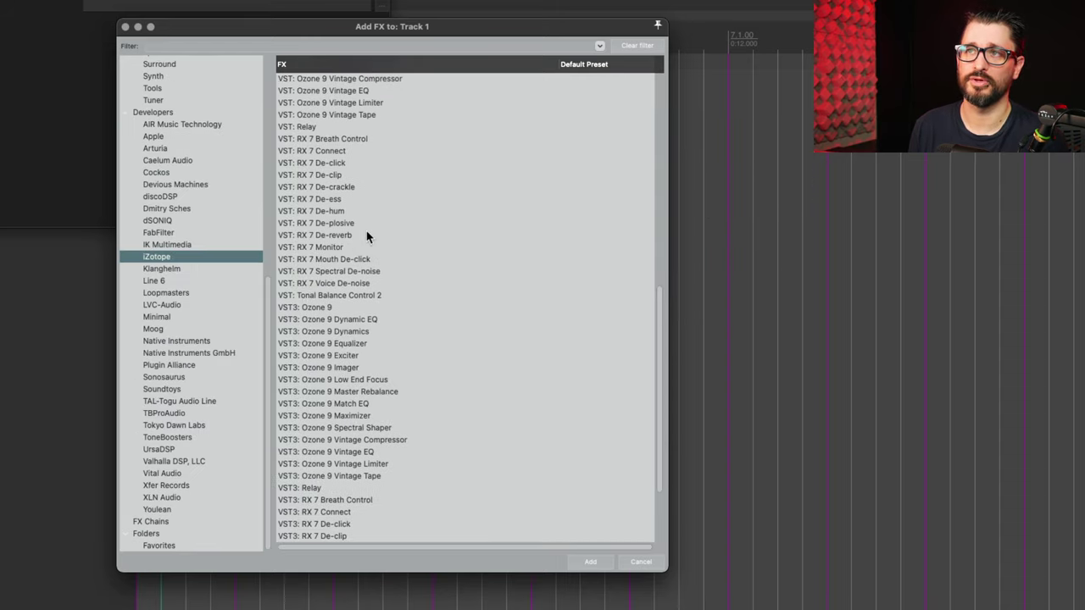
scroll(347, 292, "up", 10)
scroll(347, 292, "up", 5)
Rename the developer "Native Instruments GmbH" to "Native Instruments" and show the merged developer's plug-ins.
left_click(208, 352)
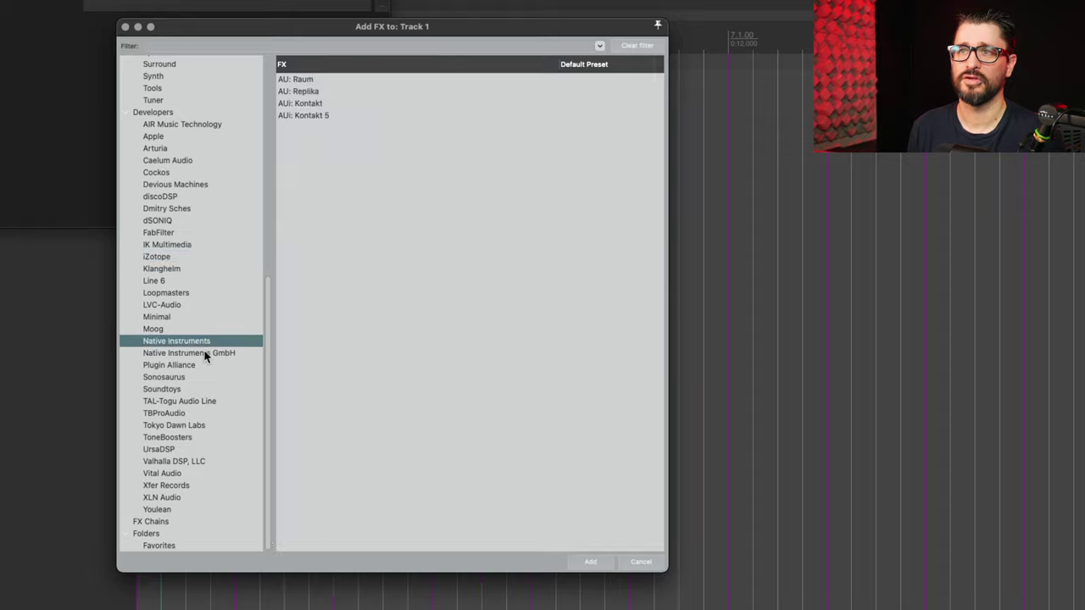
right_click(207, 351)
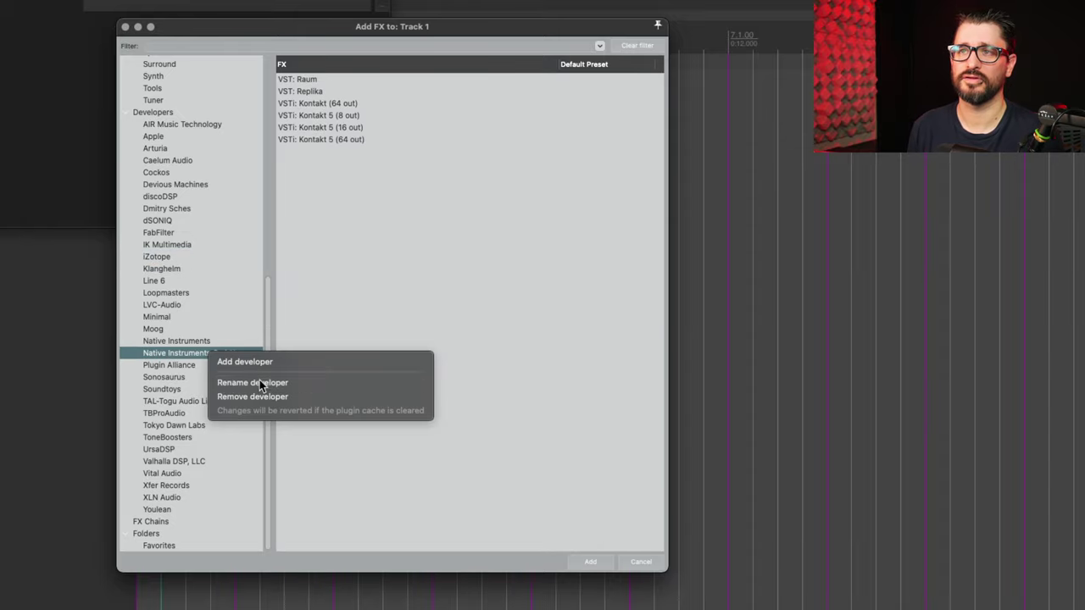
left_click(258, 383)
key("Right")
key("BackSpace")
key("BackSpace")
key("BackSpace")
key("BackSpace")
key("BackSpace")
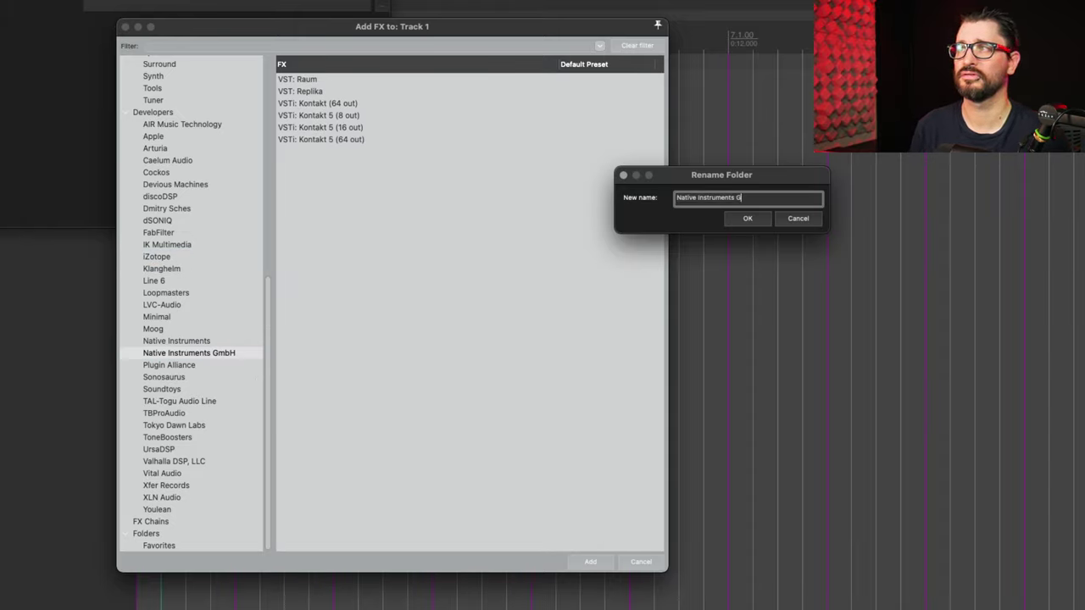
key("Return")
scroll(242, 407, "down", 5)
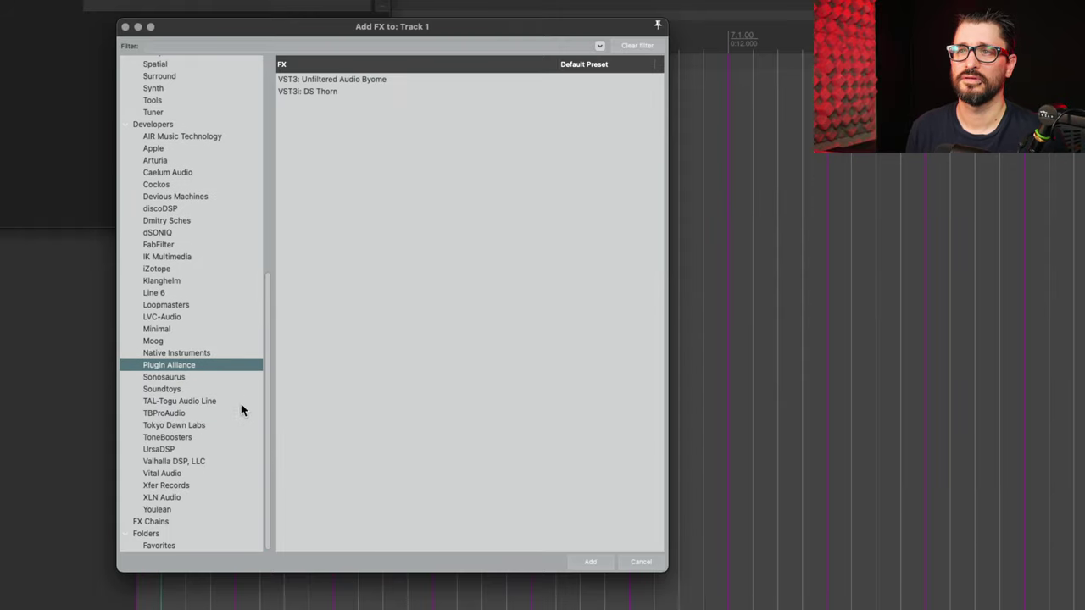
left_click(199, 353)
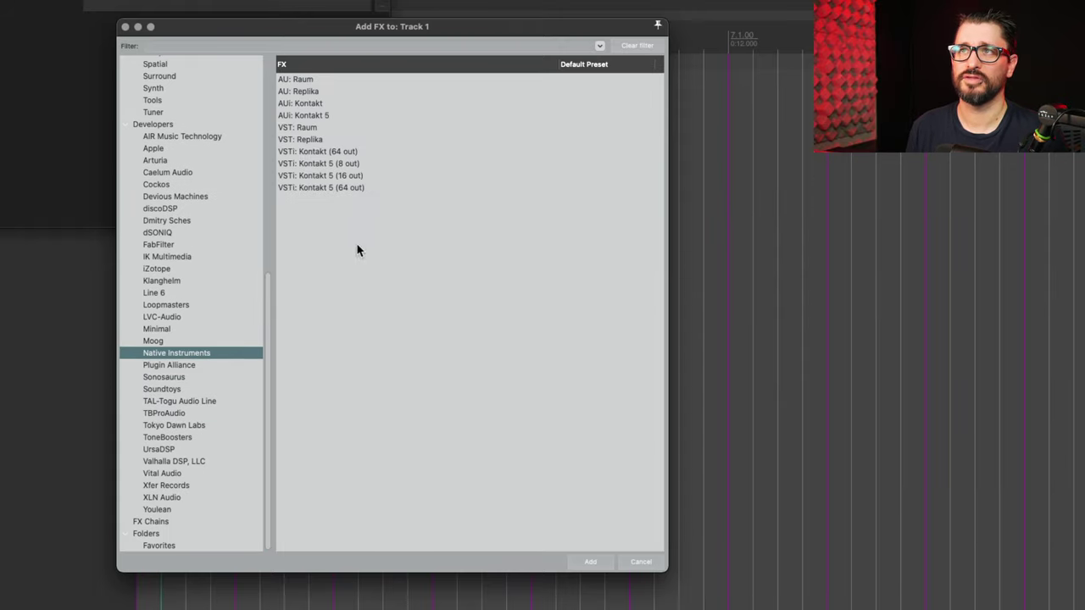
Check the VST re-scan options, including clearing the plug-in cache, and leave the preferences without re-scanning.
left_click(176, 437)
scroll(185, 212, "up", 10)
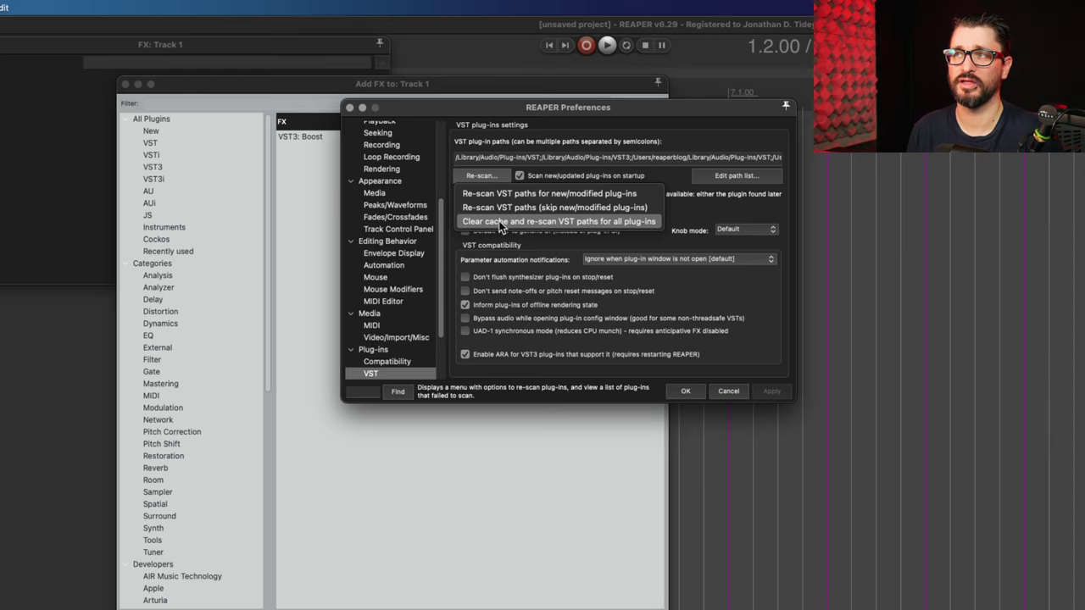
left_click(719, 211)
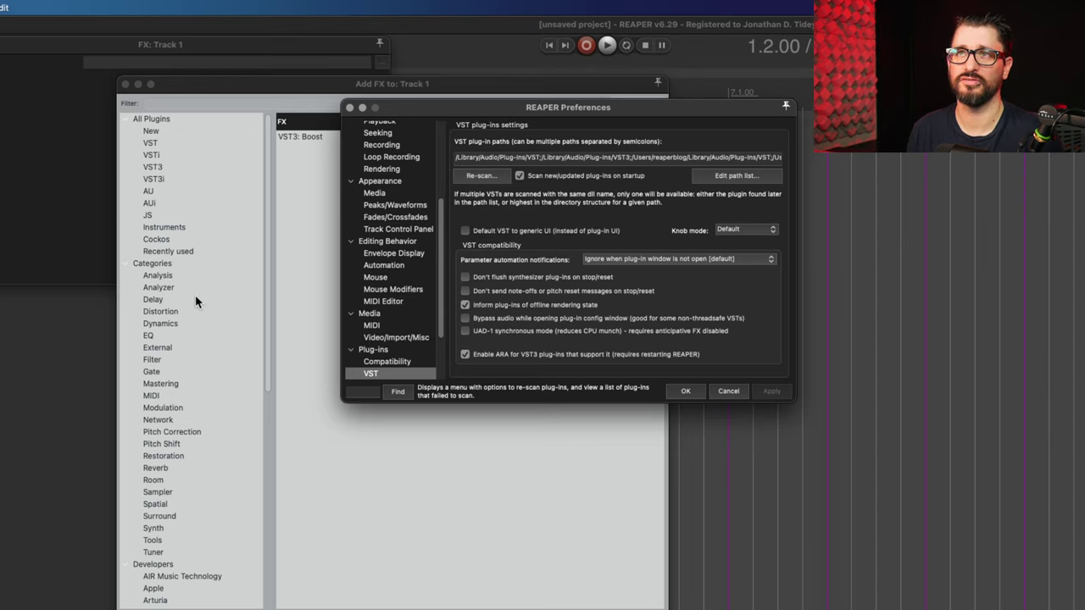
left_click(728, 391)
Show the AIR Music Technology plug-ins, and collapse the Categories and Developers groups in the Add FX browser.
scroll(169, 424, "down", 2)
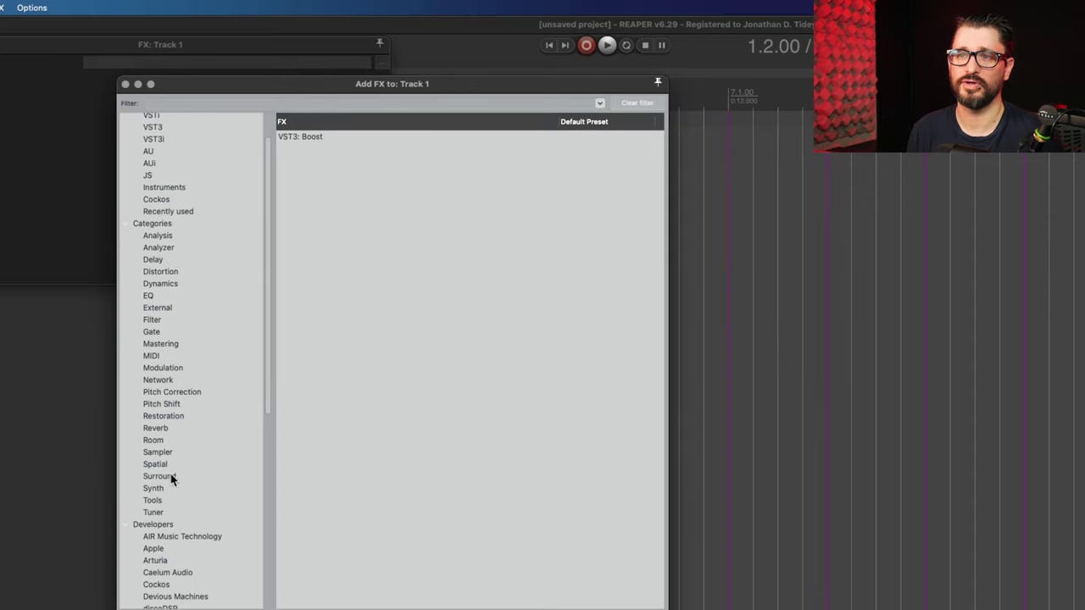
left_click(170, 536)
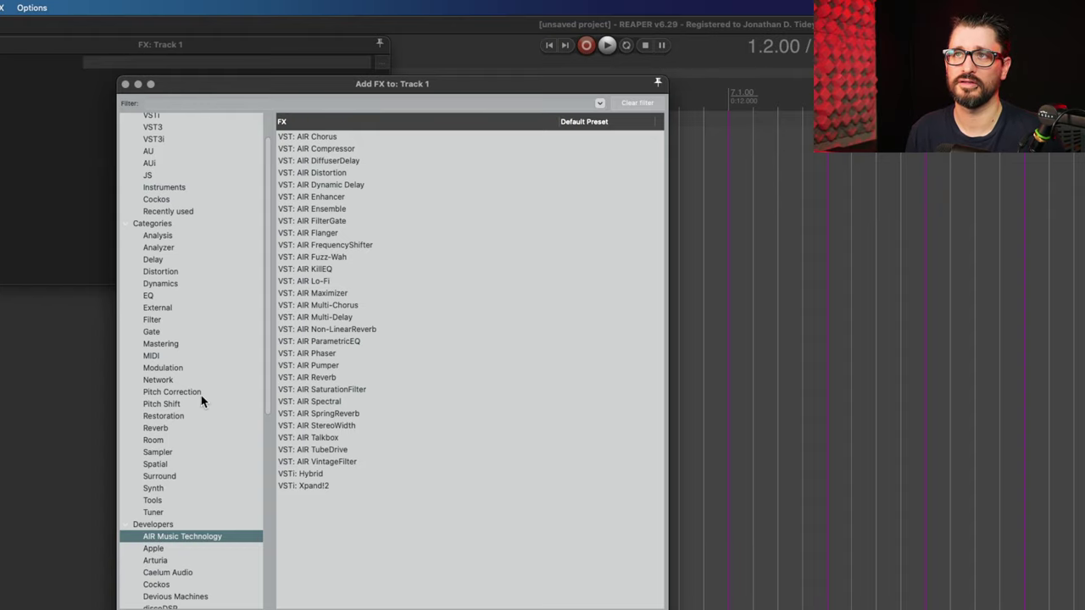
left_click(128, 223)
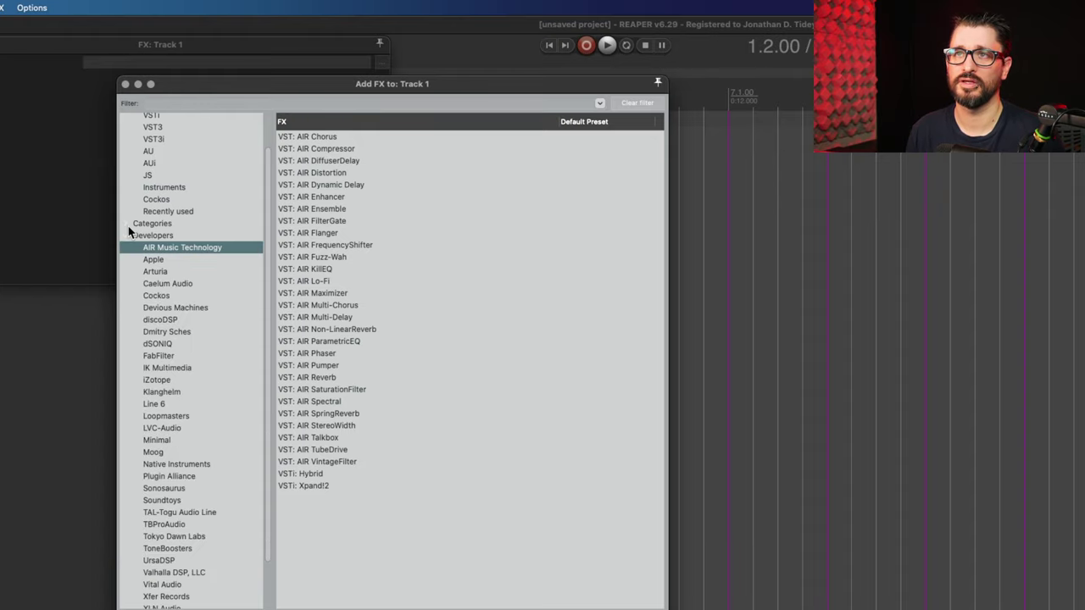
left_click(127, 235)
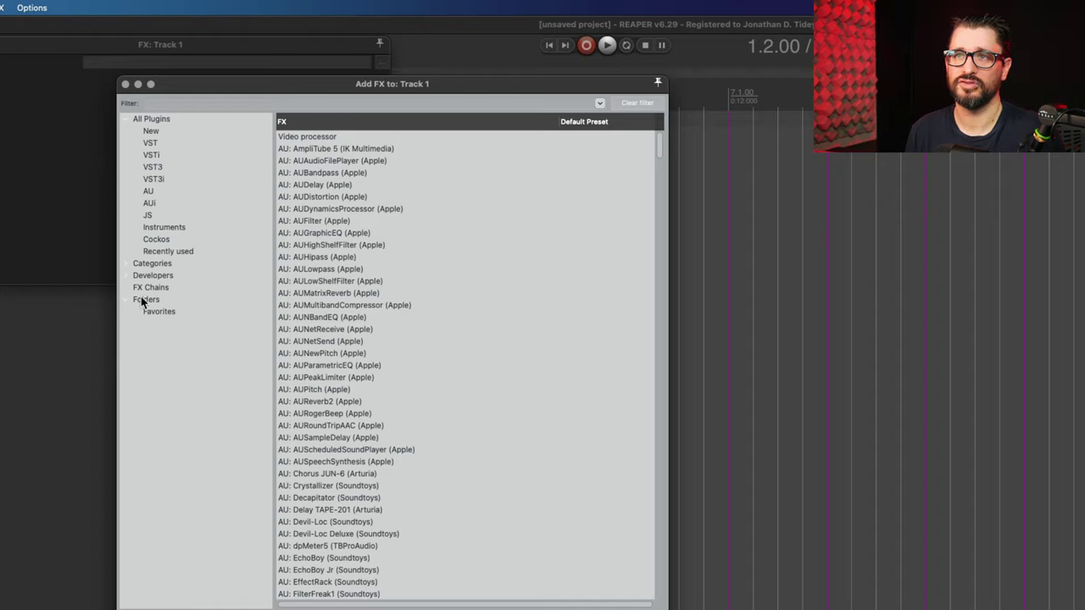
Start a new folder under Folders in the Add FX browser and name it "iZotope".
left_click(146, 300)
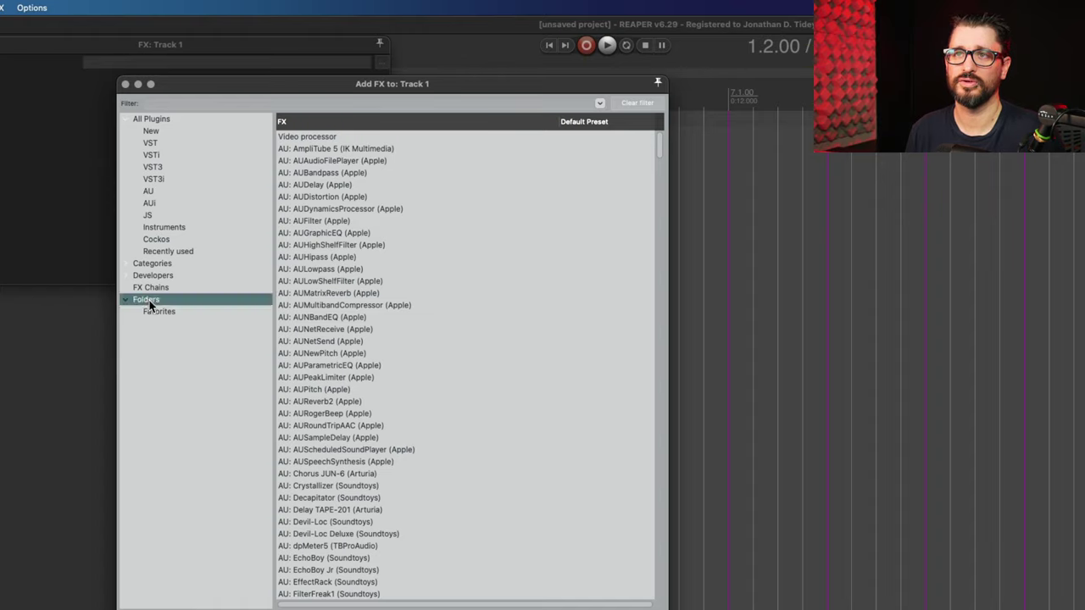
right_click(149, 300)
left_click(188, 312)
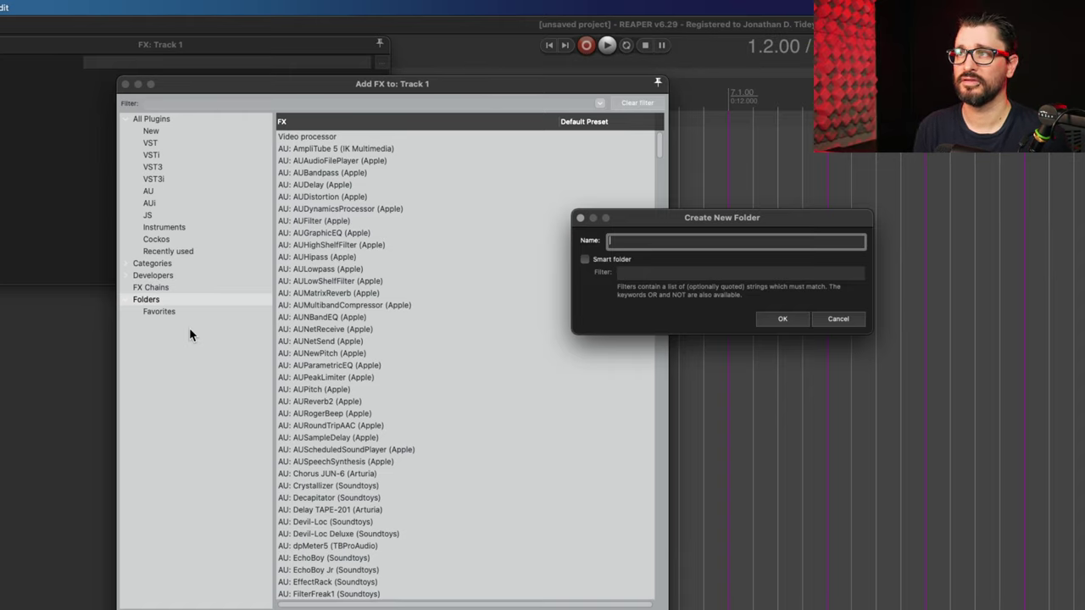
type("izo")
key("BackSpace")
key("BackSpace")
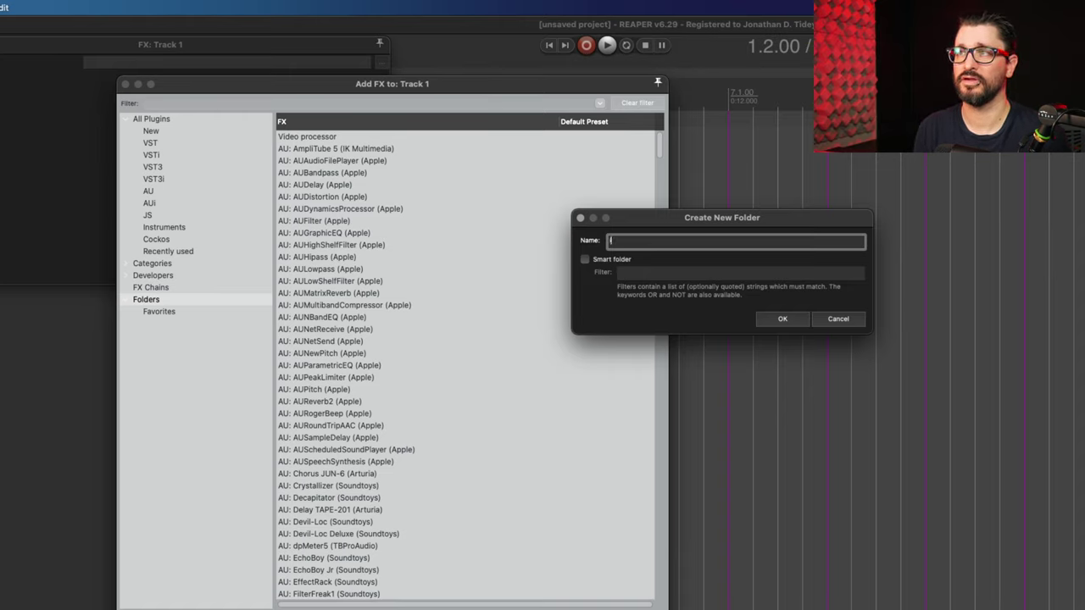
type("Zotope")
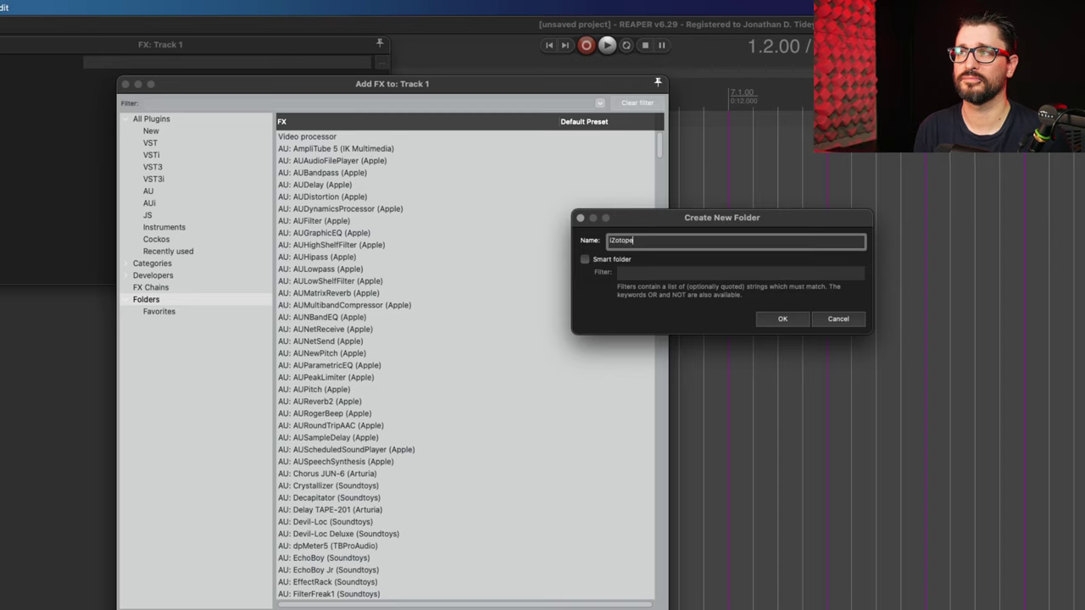
Make the iZotope folder a smart folder with the filter "iZotope VST:", create it and show its plug-ins.
left_click(584, 259)
left_click(643, 272)
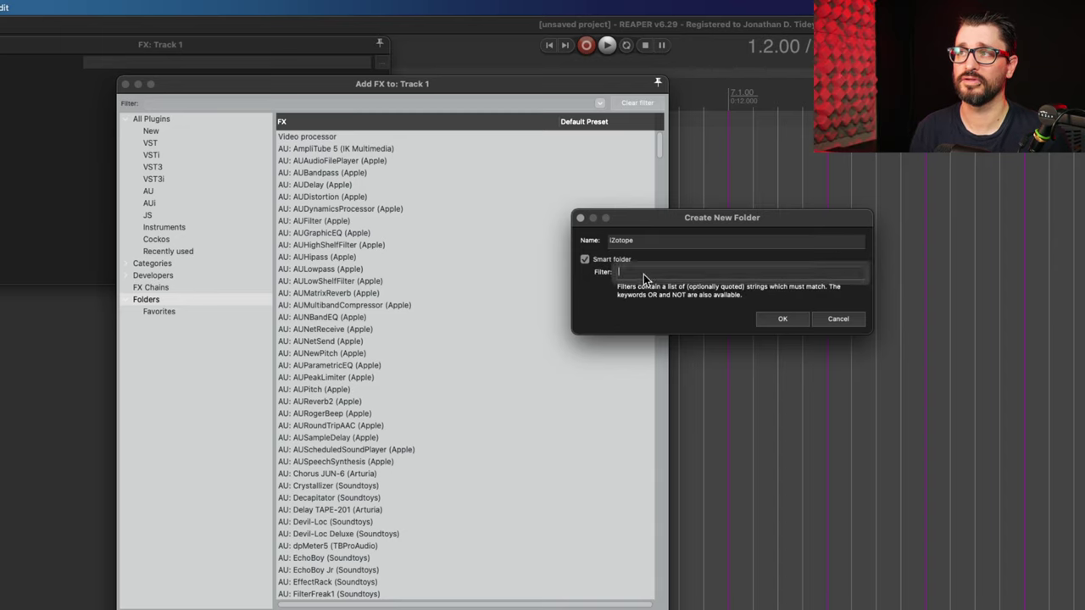
type("iZoto")
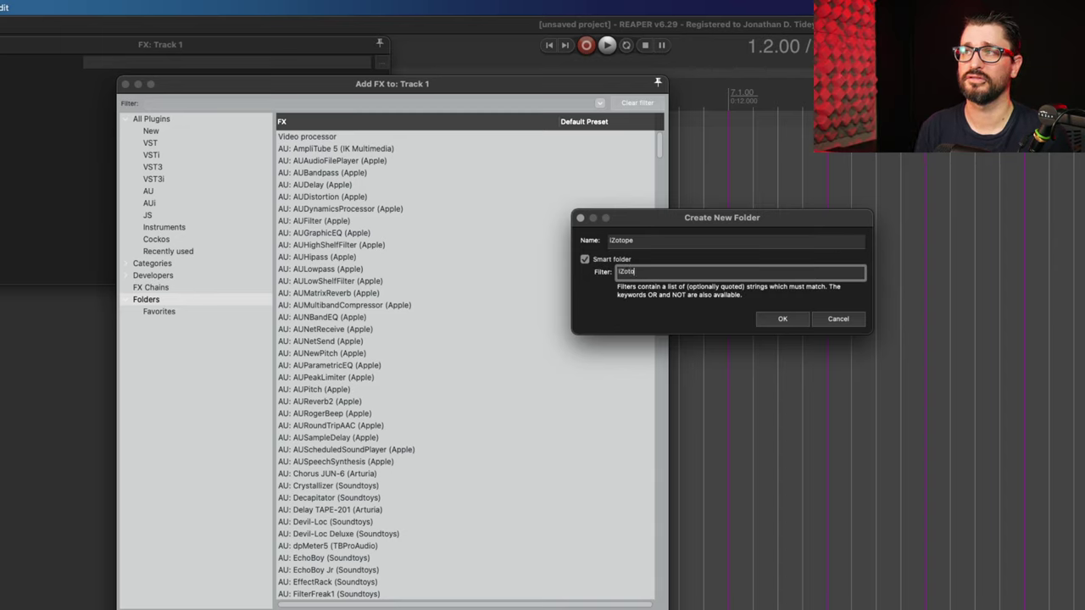
type("pe")
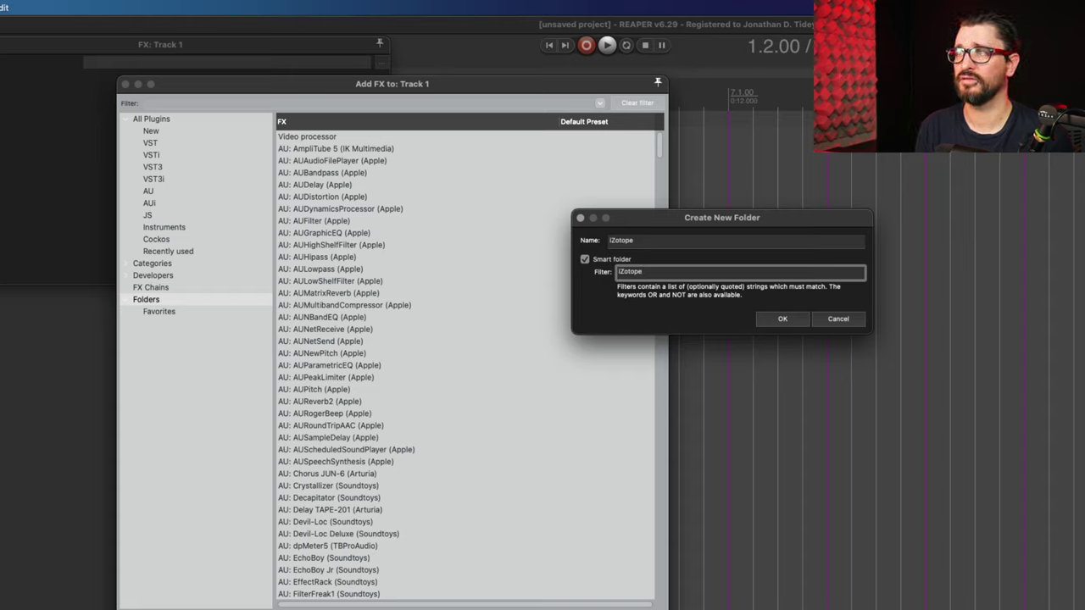
type(" V")
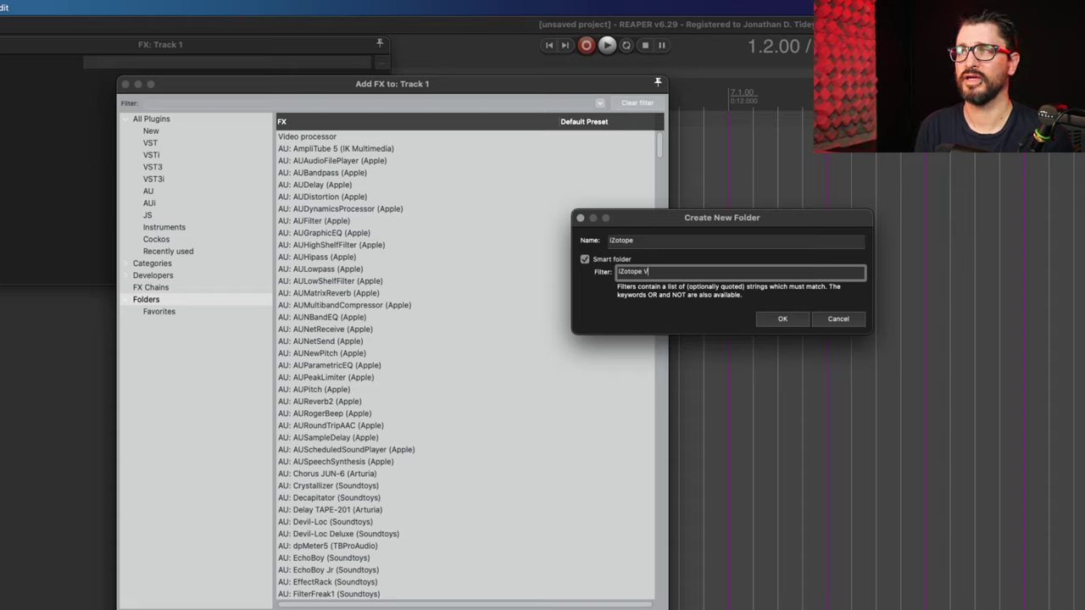
type("ST:")
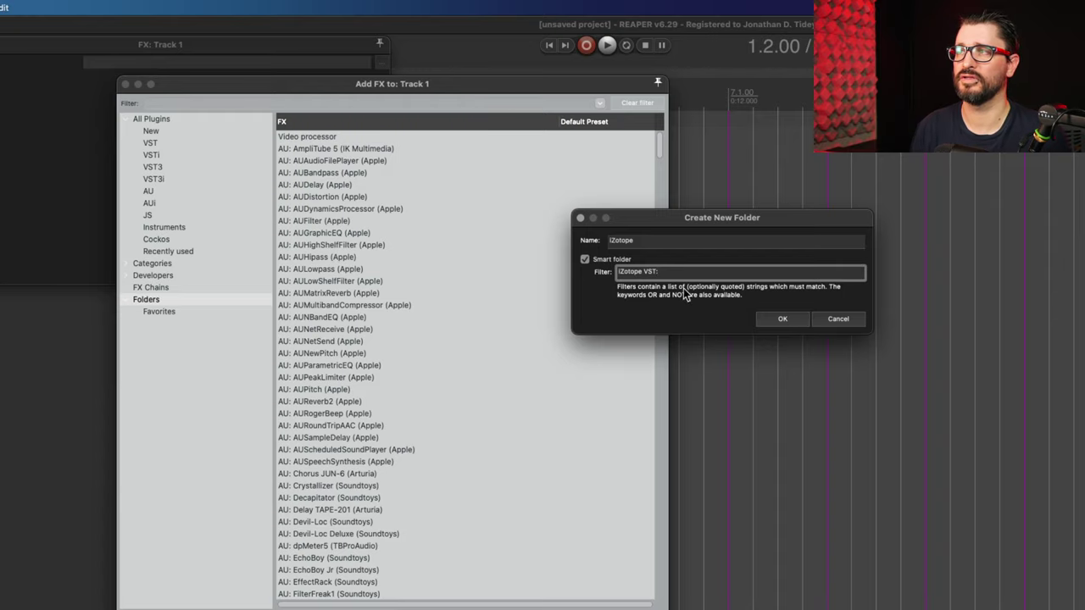
left_click(795, 316)
left_click(155, 324)
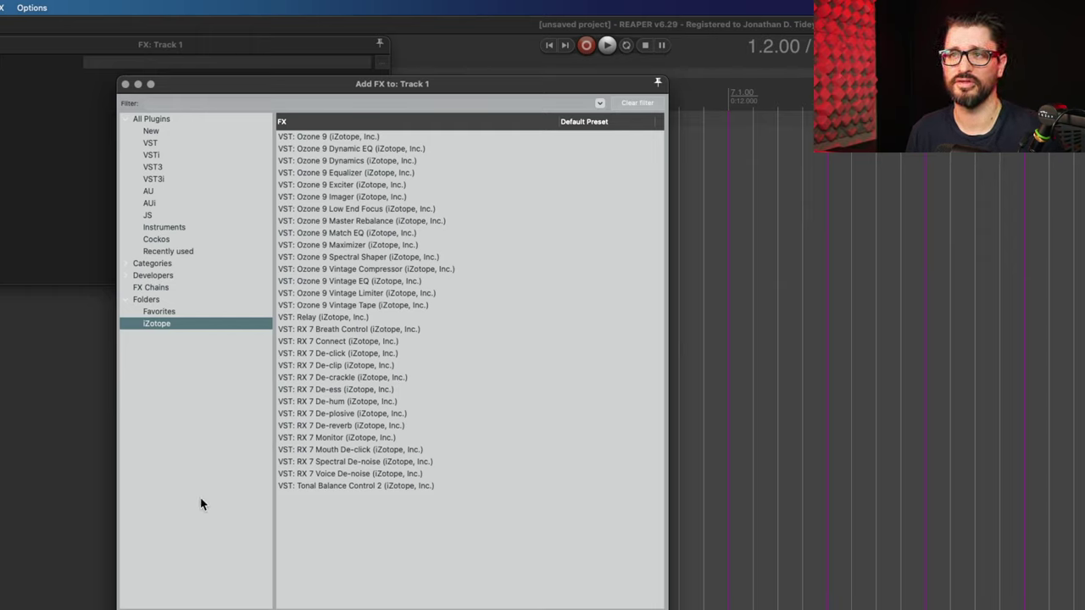
Change the iZotope smart folder's filter to "iZotope NOT AU:" and look through its plug-in list.
double_click(179, 323)
left_click(682, 271)
left_click_drag(645, 272, 698, 271)
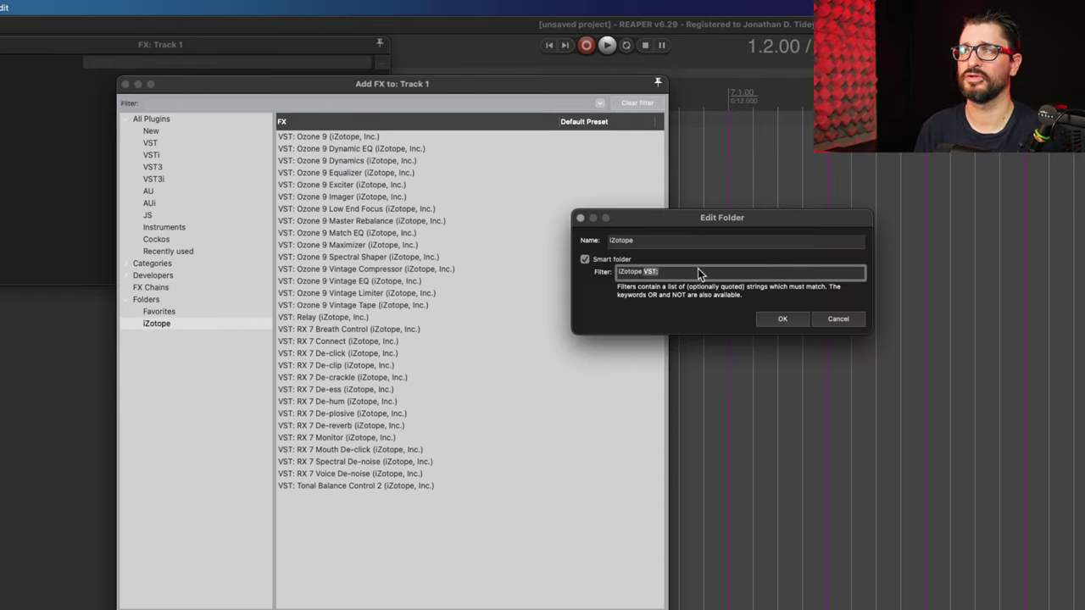
type("NOT AU")
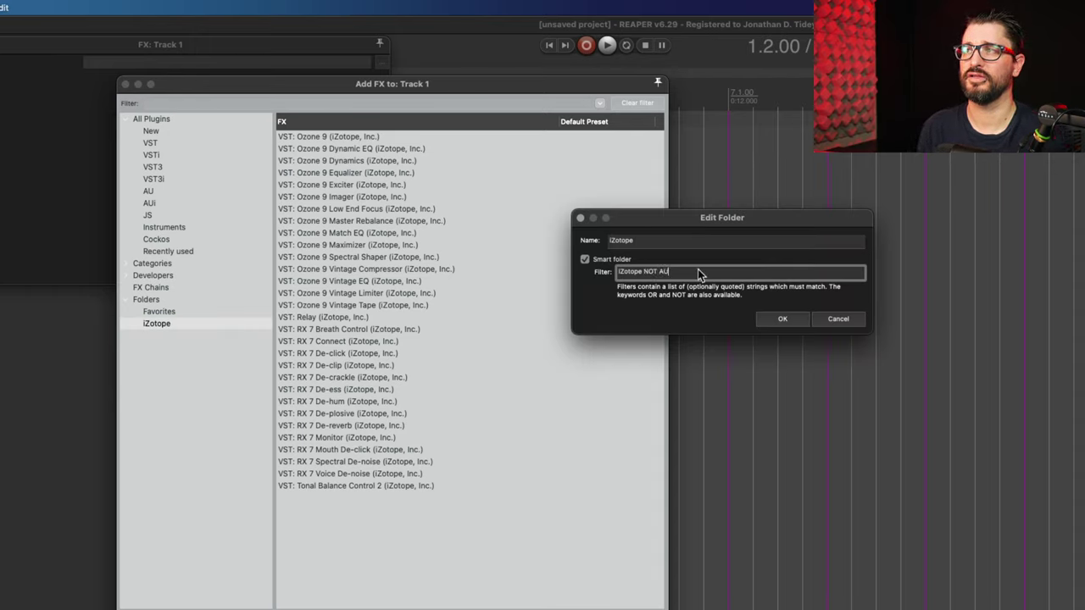
type(":")
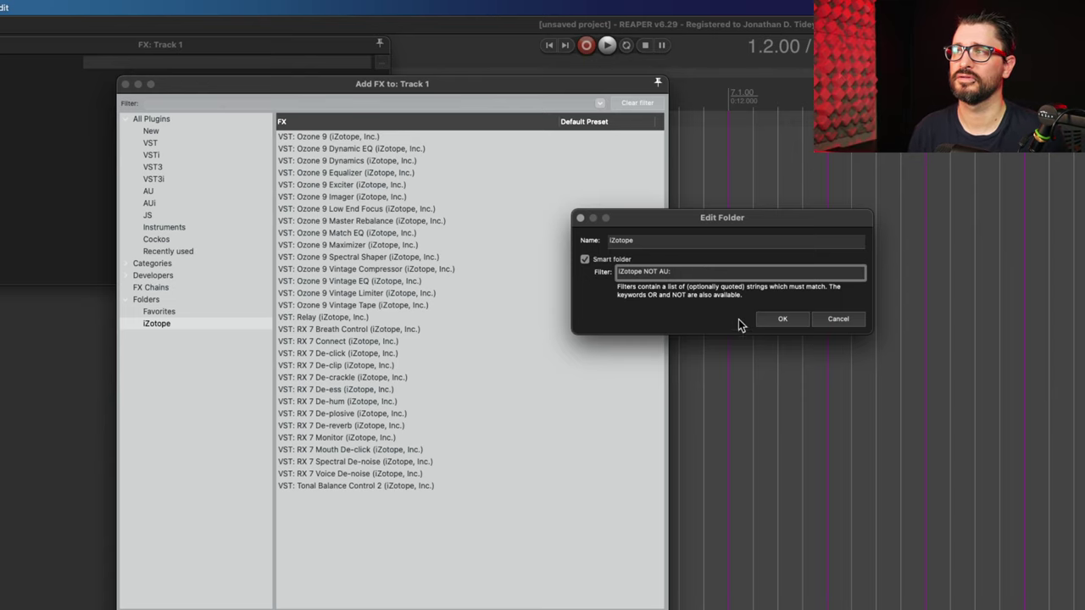
left_click(780, 322)
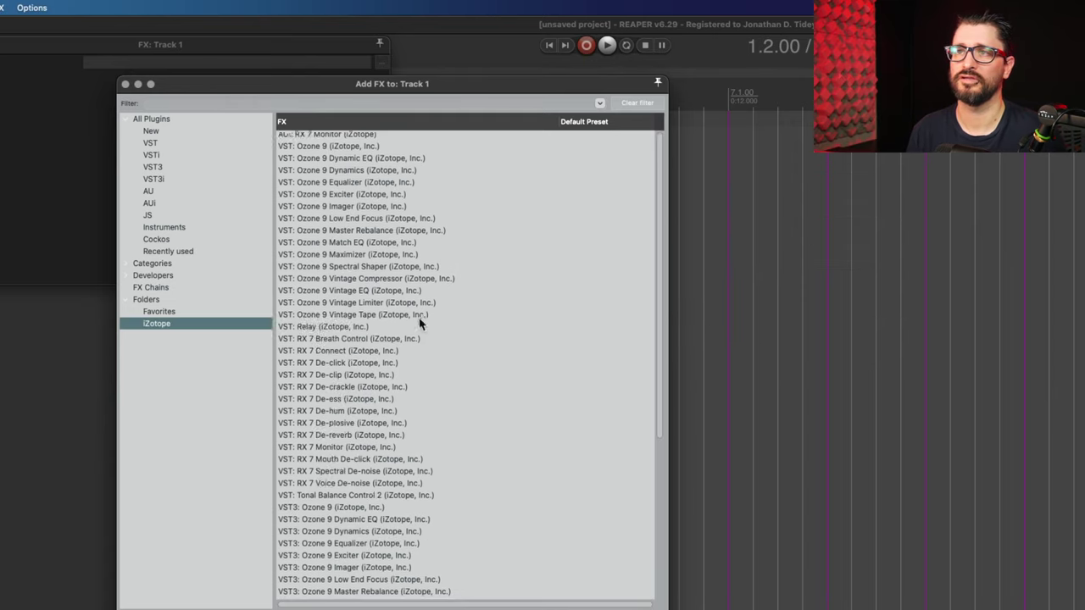
scroll(380, 367, "down", 7)
scroll(383, 373, "up", 7)
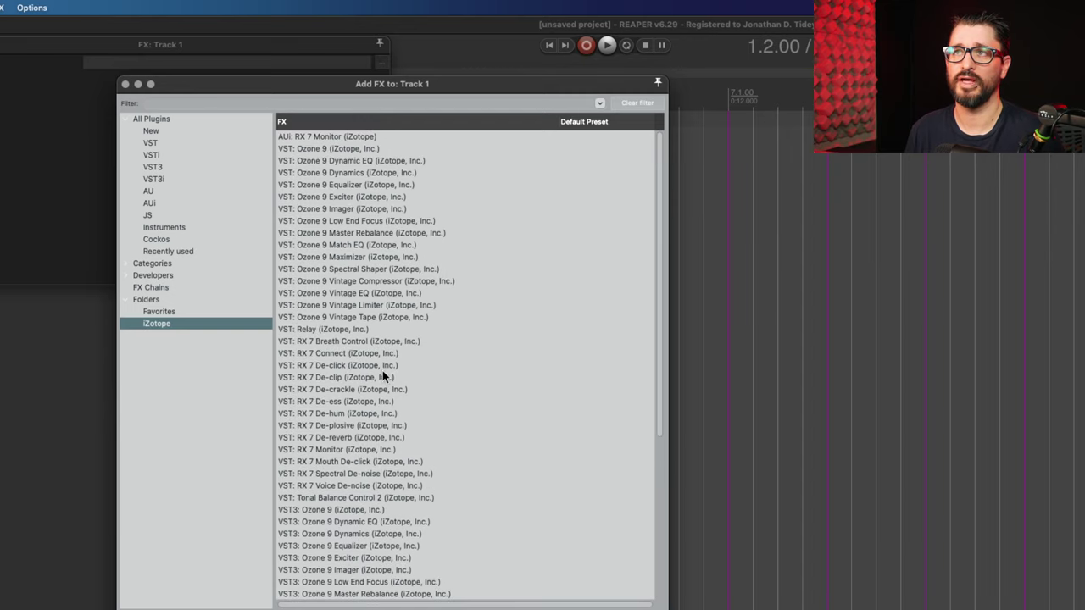
left_click(294, 138)
left_click(202, 323)
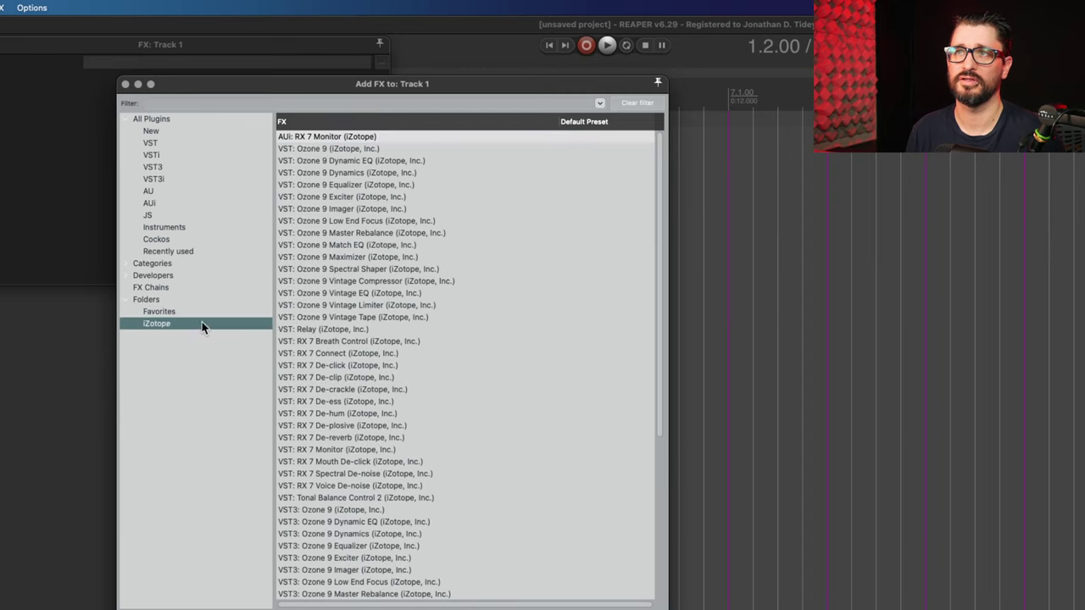
left_click(204, 375)
left_click(183, 323)
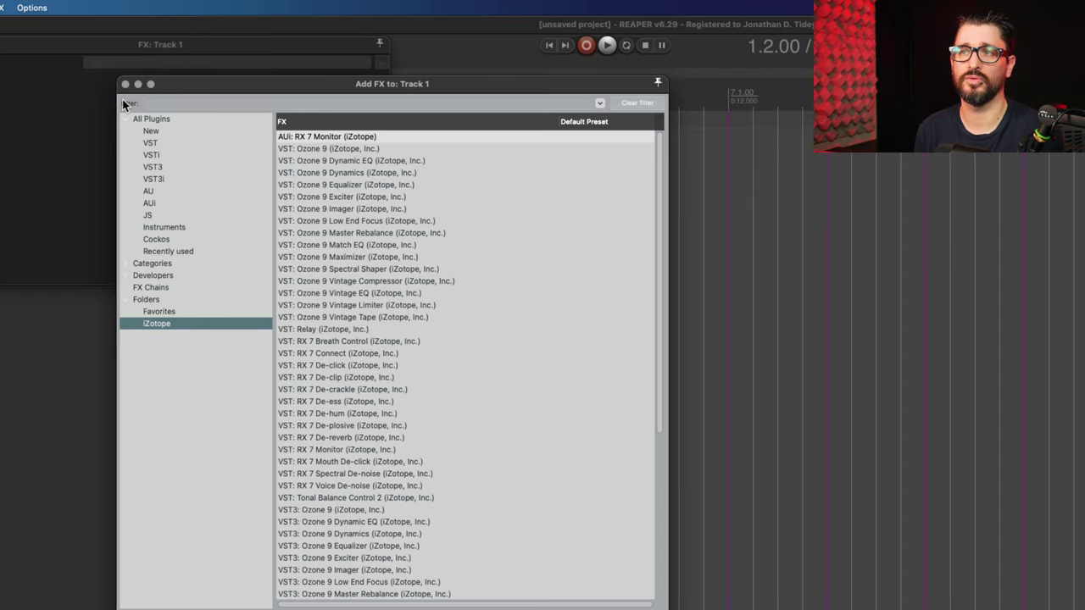
Start another new folder under Folders and name it "* Delay".
left_click(151, 301)
right_click(153, 303)
left_click(184, 309)
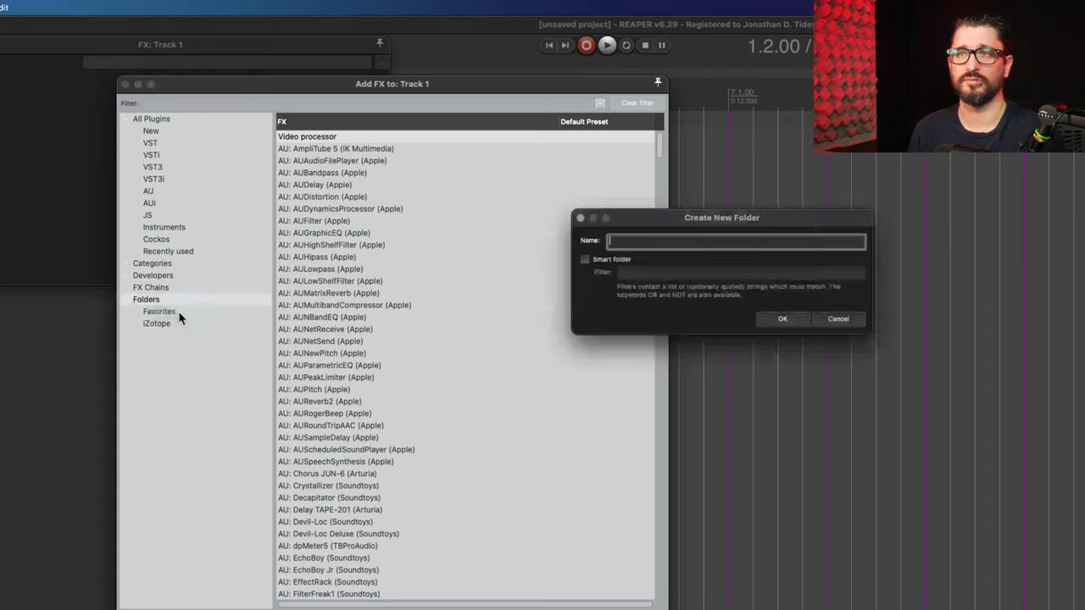
type("Delay")
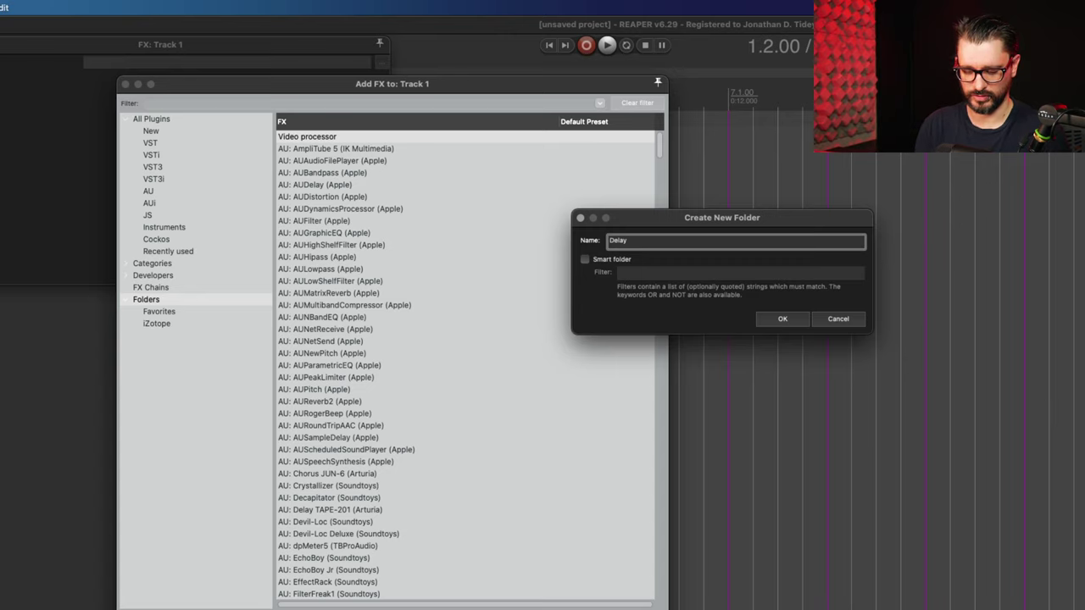
type("*")
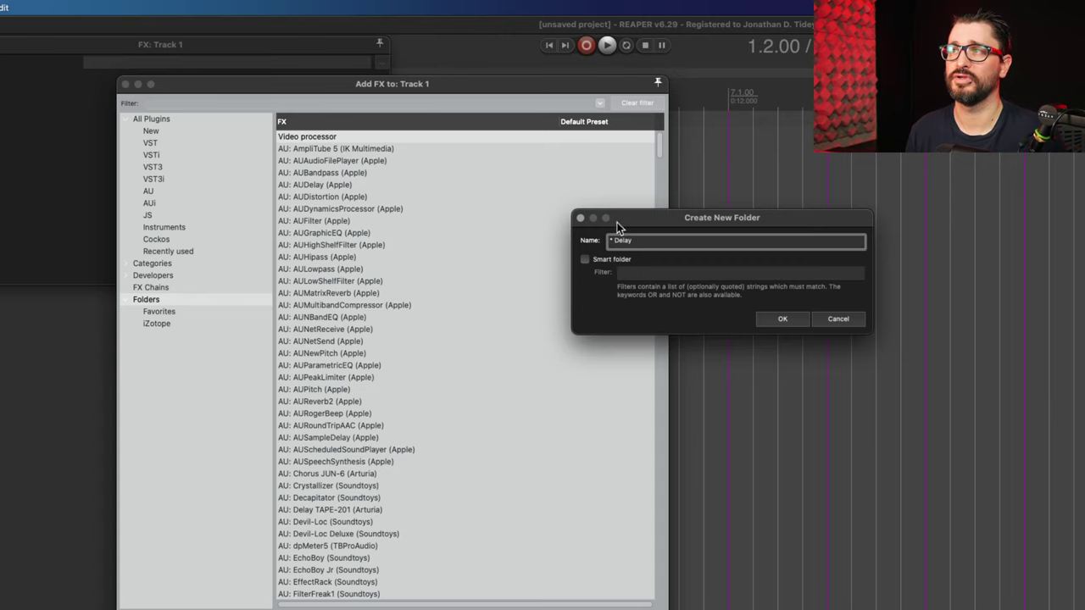
Make the * Delay folder a smart folder with the filter "Delay OR Echo", create it and show its plug-ins.
left_click(584, 259)
left_click(647, 271)
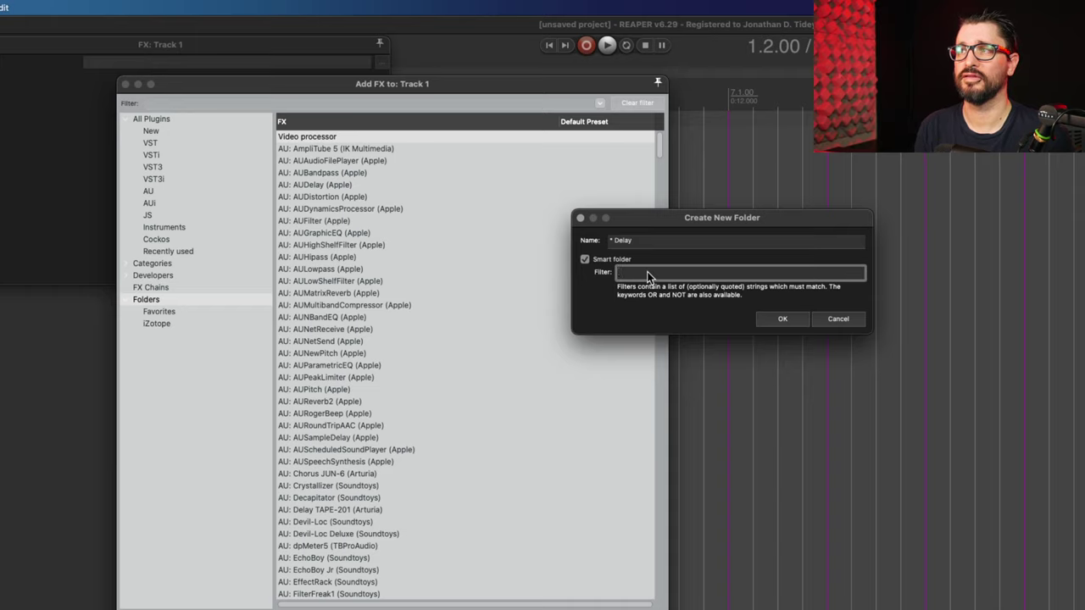
type("Delay")
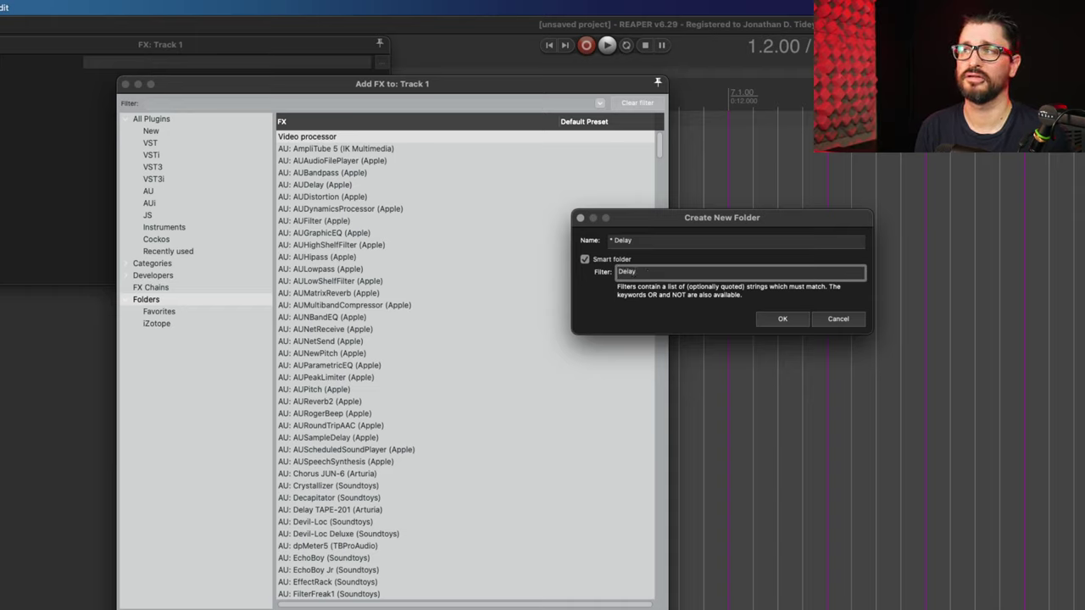
type(" OR ECHO")
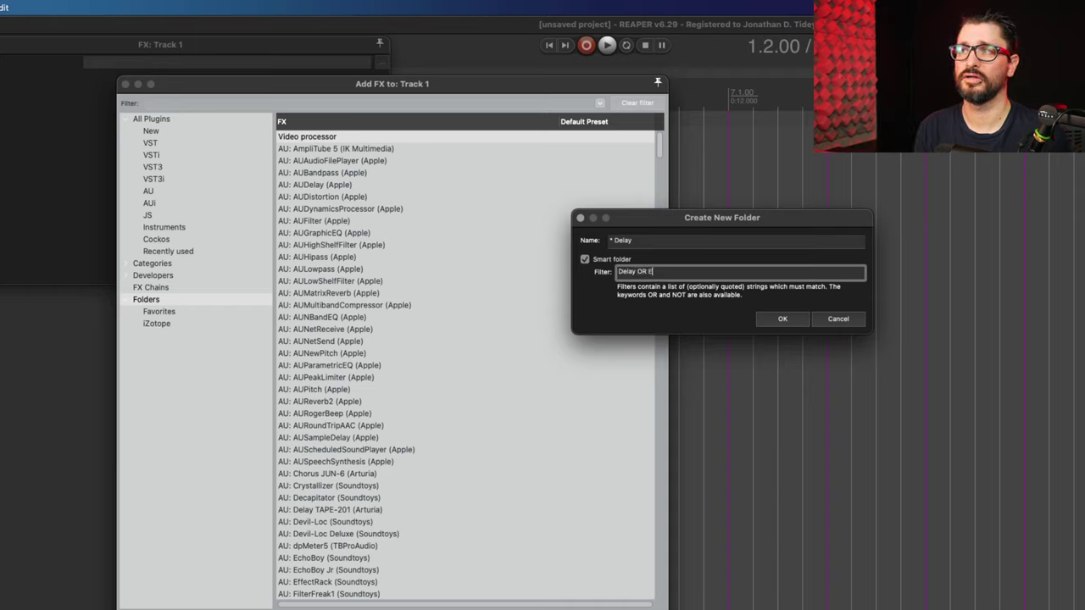
key("BackSpace")
key("BackSpace")
key("BackSpace")
type("cho")
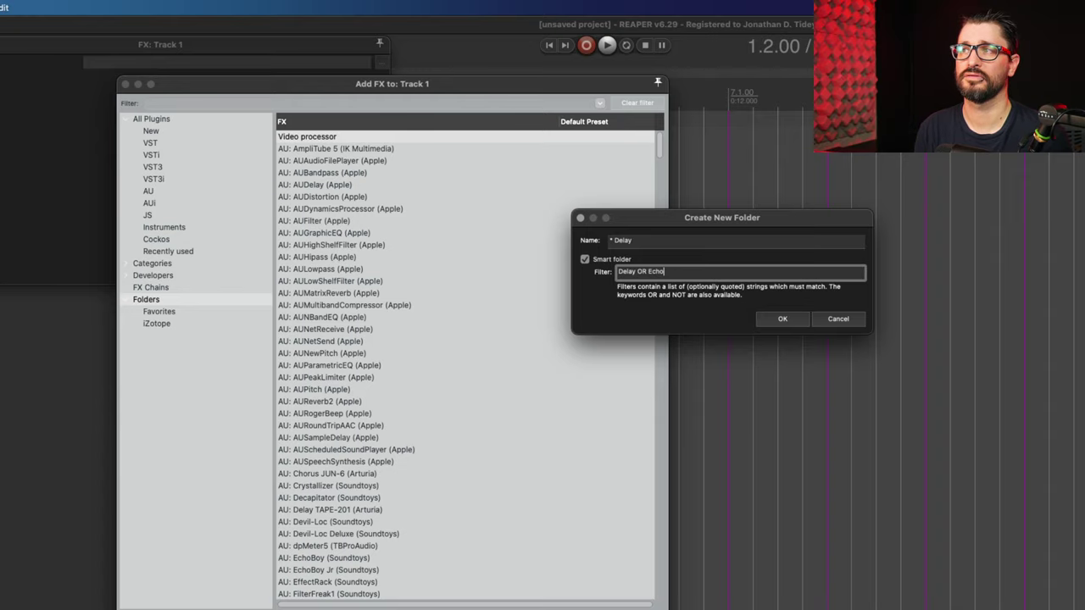
left_click(776, 322)
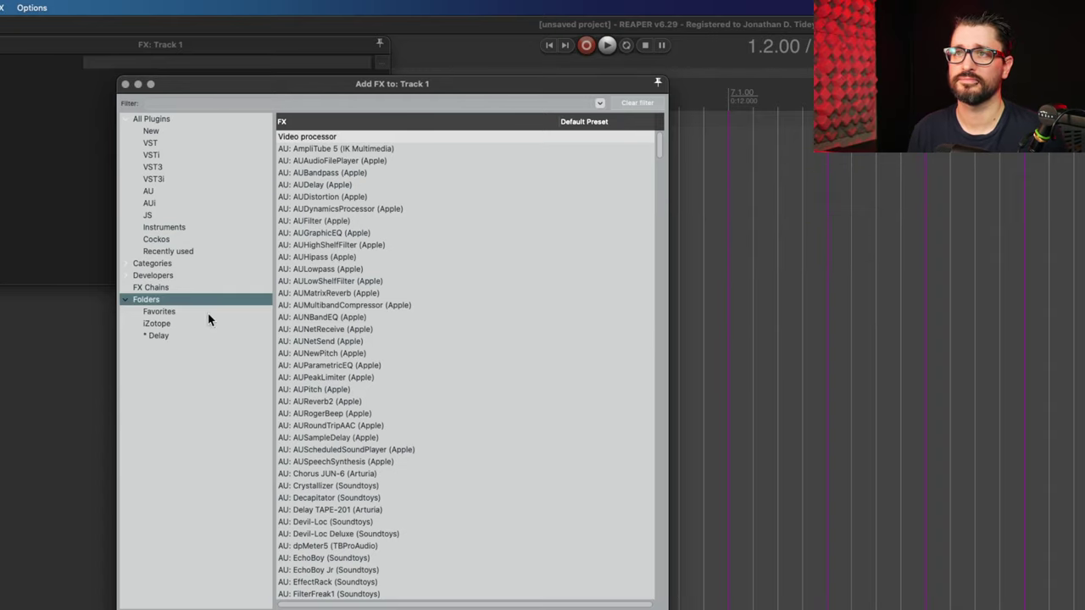
left_click(194, 338)
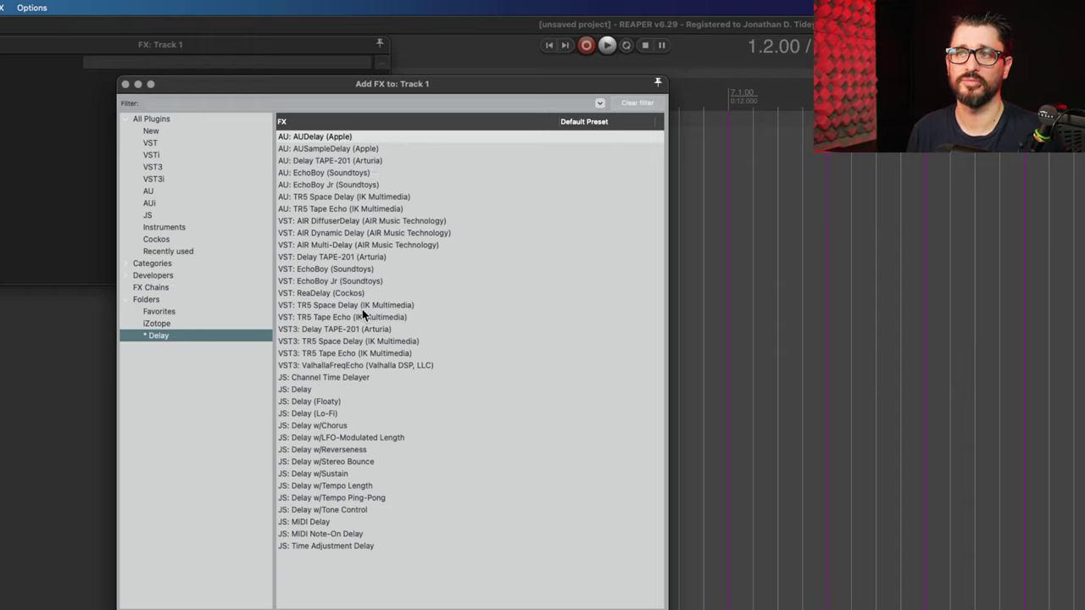
Edit the * Delay folder and turn off its Smart folder option, making it a regular folder.
right_click(206, 334)
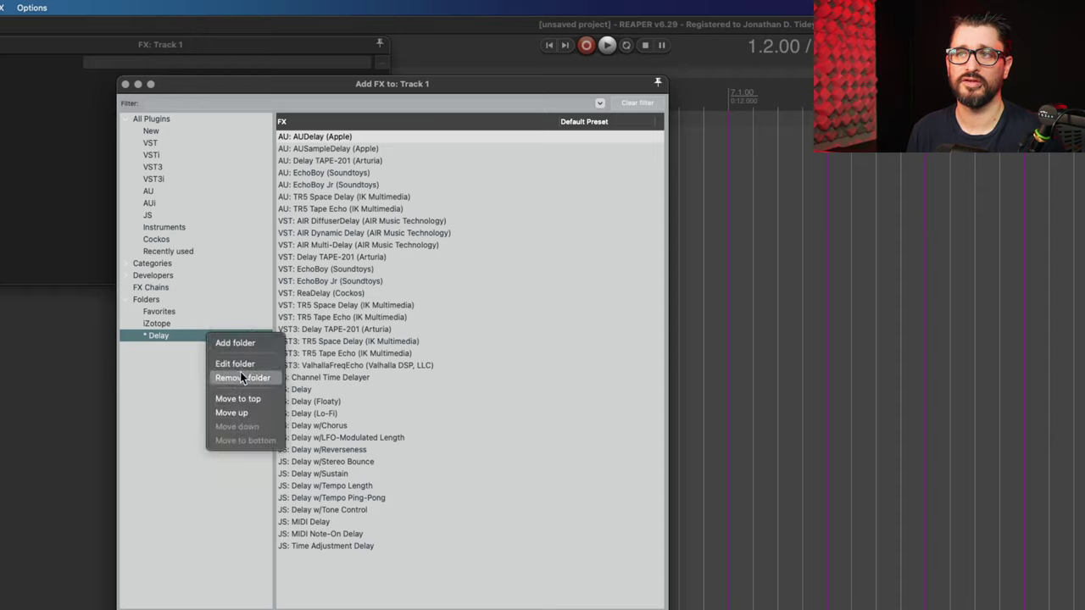
left_click(236, 364)
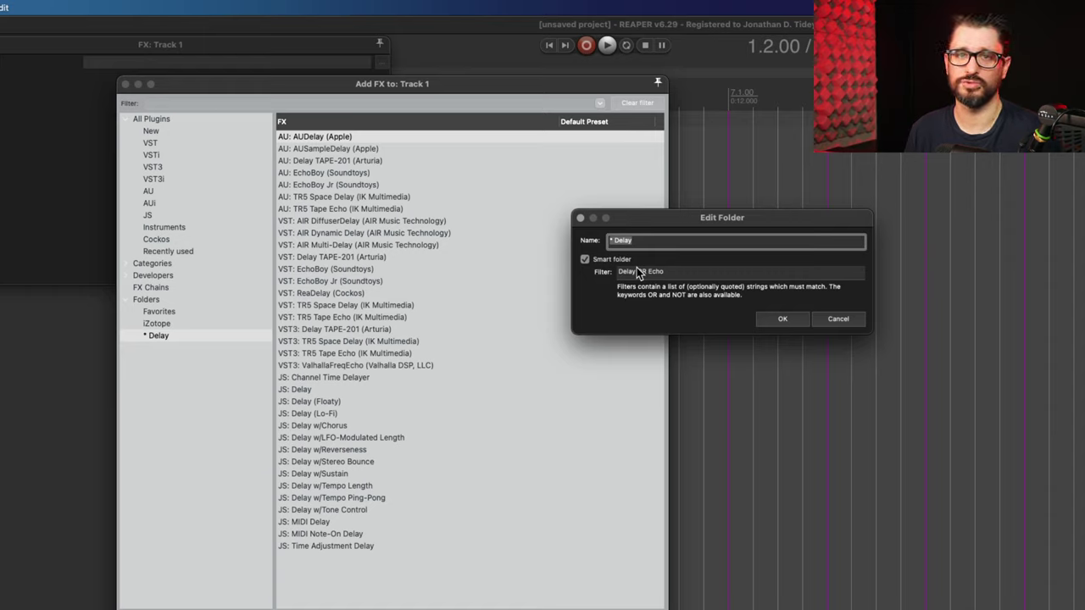
left_click(675, 273)
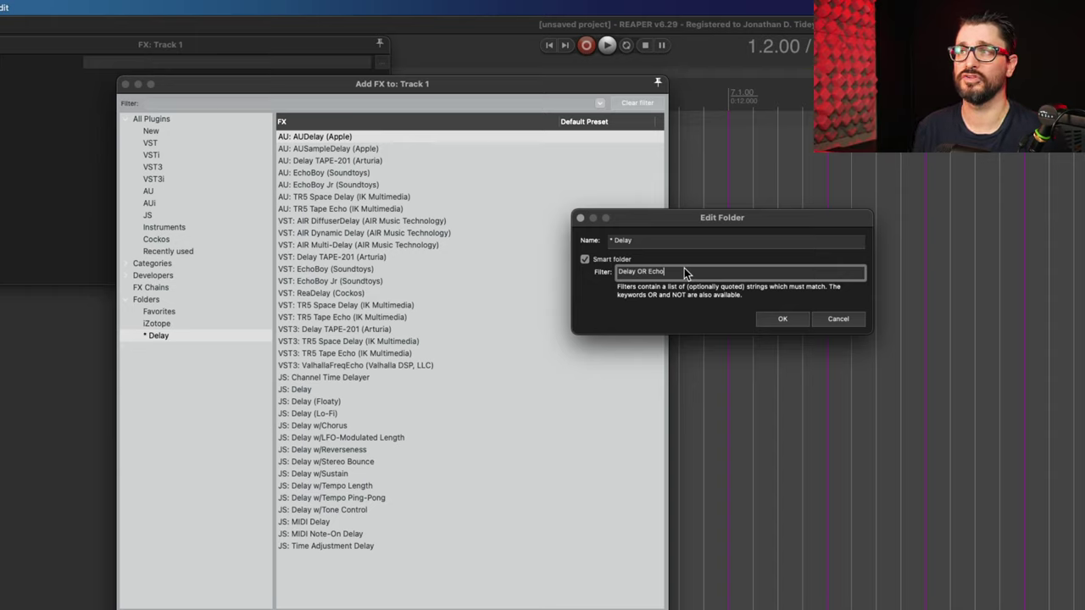
left_click(599, 260)
left_click(782, 319)
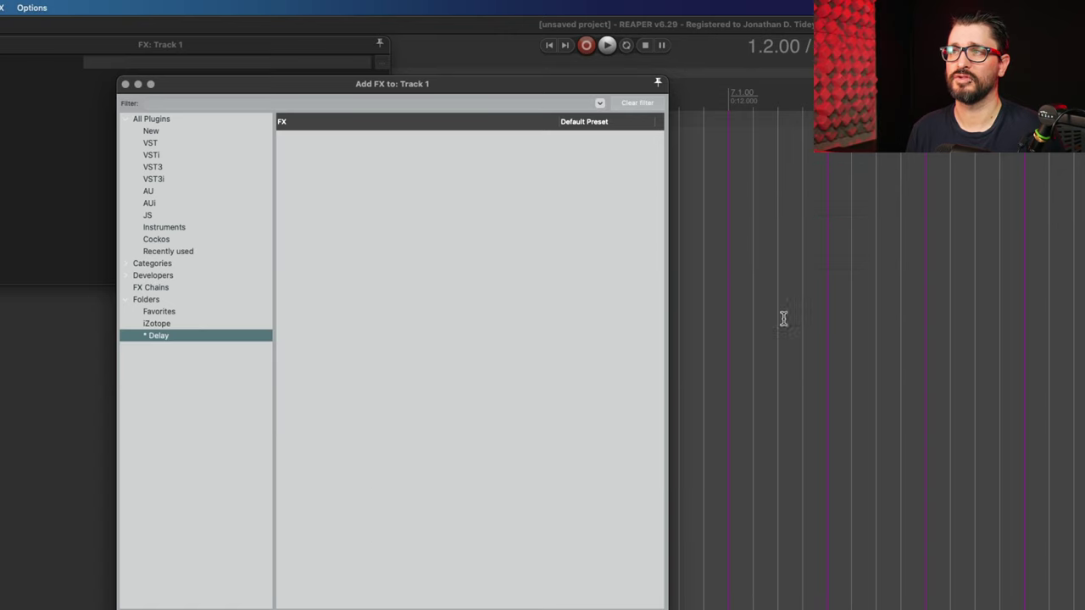
Add the VST3 plug-ins Delay TAPE-201, TR5 Tape Echo and ValhallaUberMod to the * Delay folder, and show the folder's contents.
left_click(164, 167)
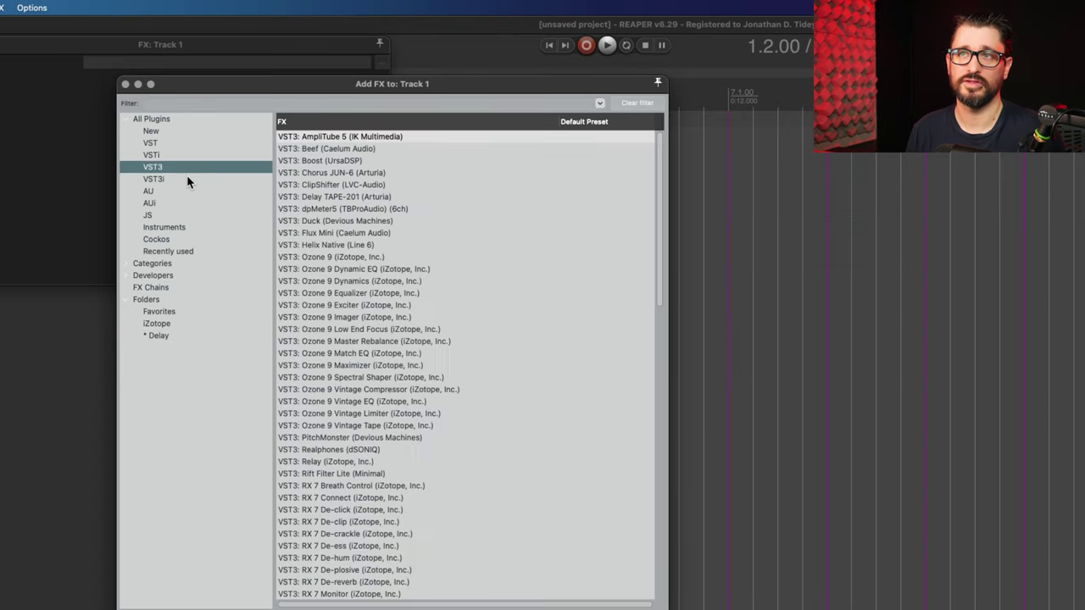
left_click(328, 196)
left_click_drag(312, 202, 153, 342)
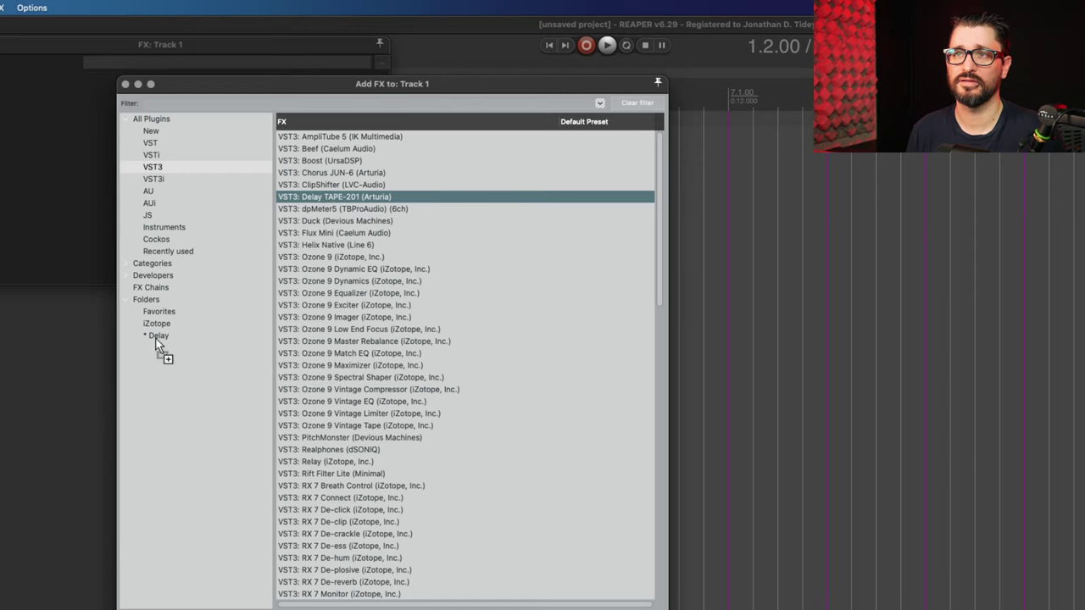
scroll(399, 459, "down", 15)
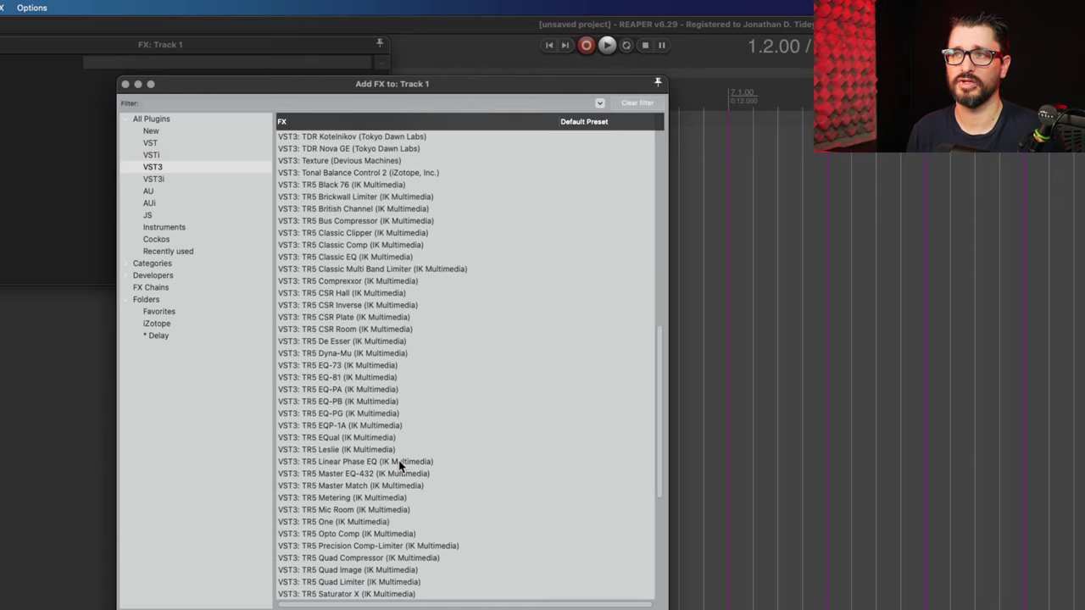
scroll(398, 461, "down", 8)
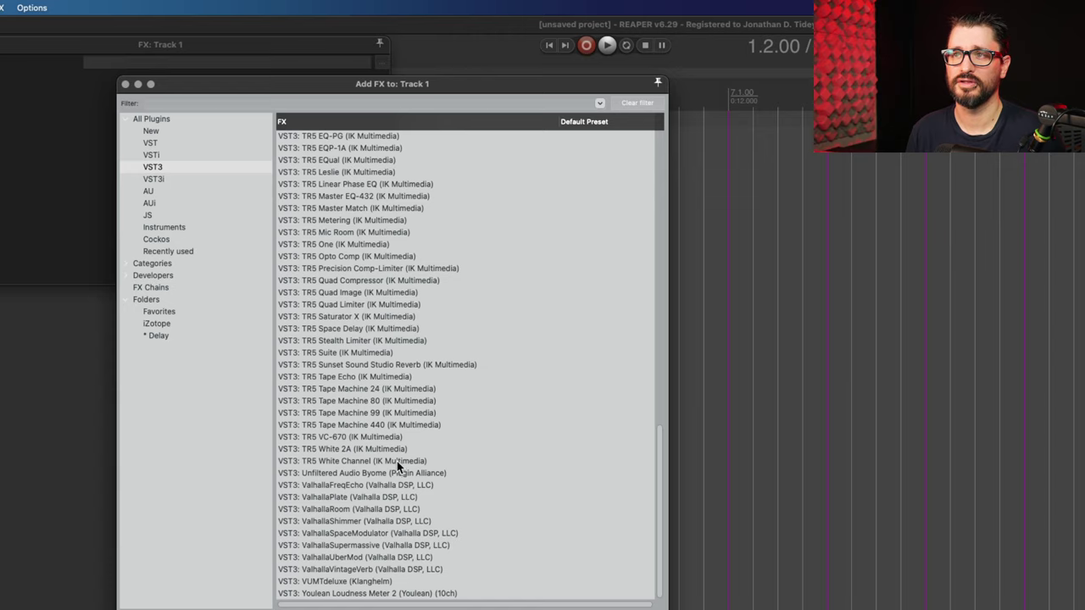
left_click(333, 377)
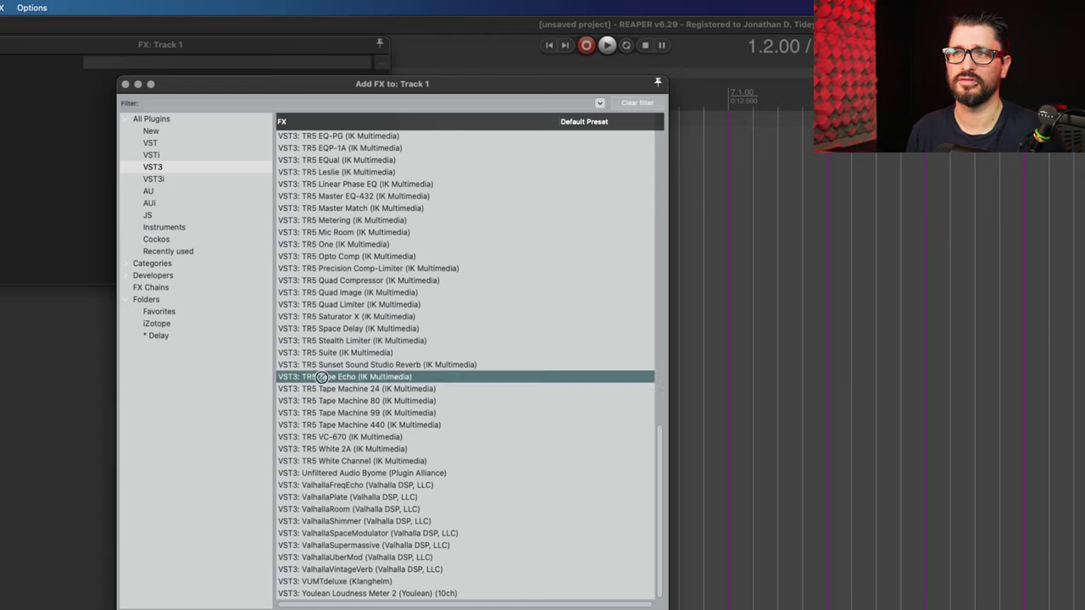
left_click(311, 557)
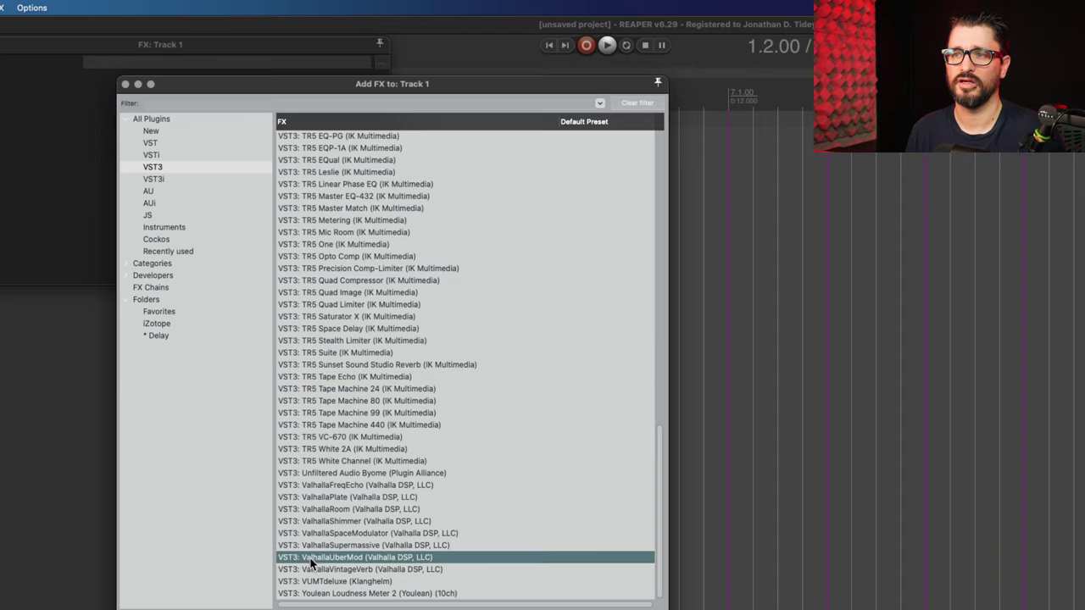
left_click_drag(310, 560, 156, 337)
left_click(160, 336)
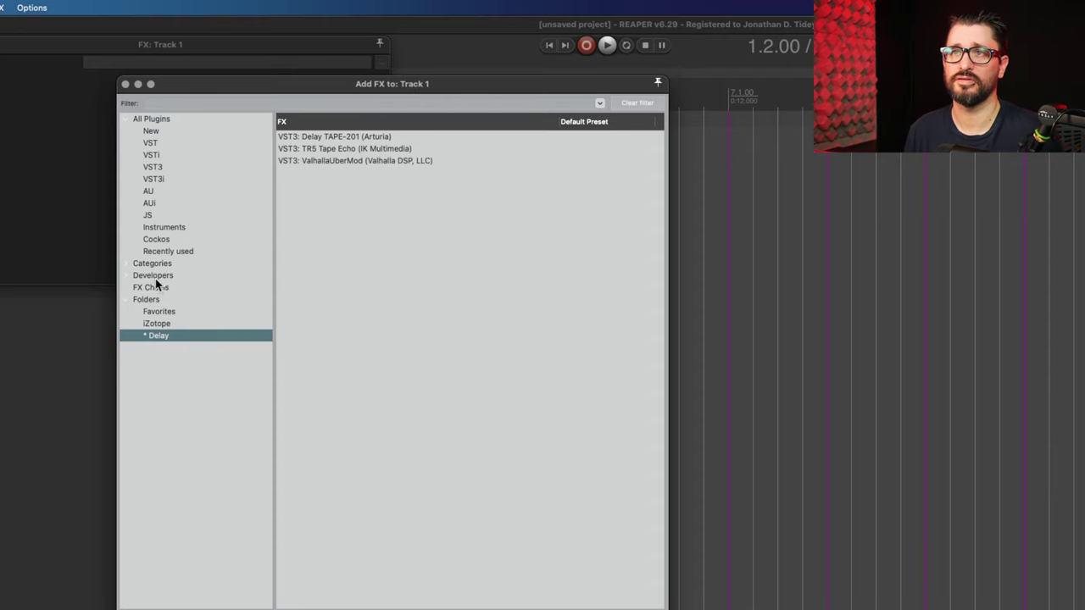
Select the top-level Folders entry and hide the LV2 and ReWire categories from the browser's left pane list.
left_click(146, 299)
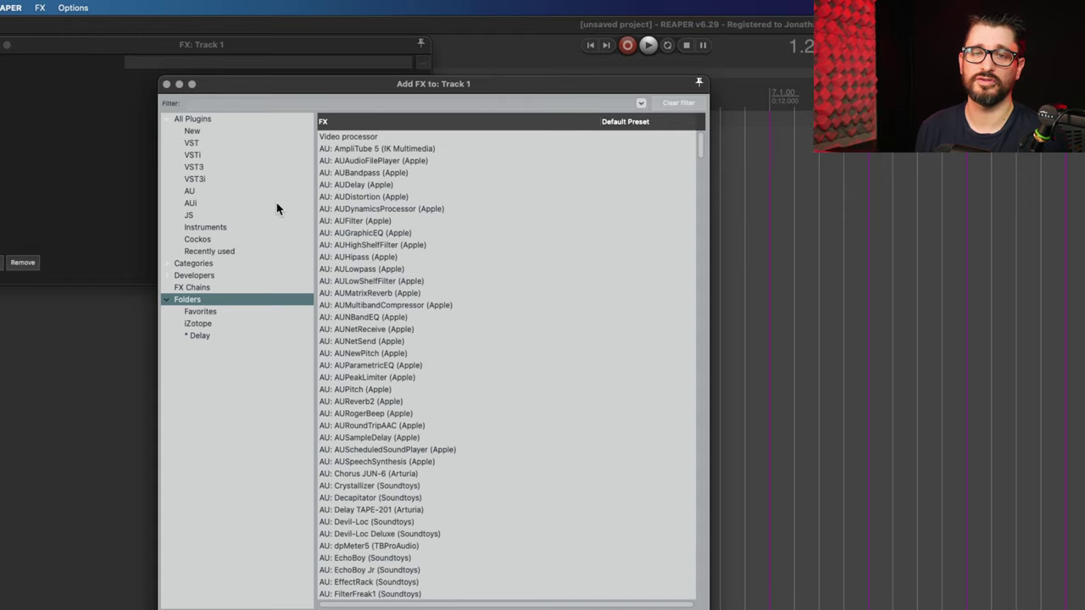
left_click(83, 10)
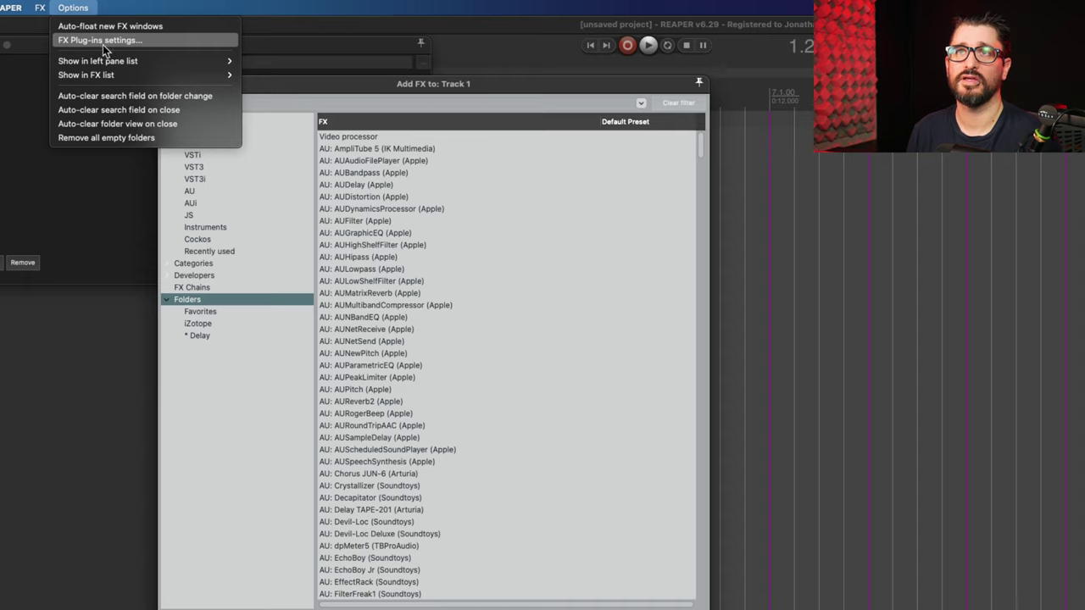
mouse_move(91, 59)
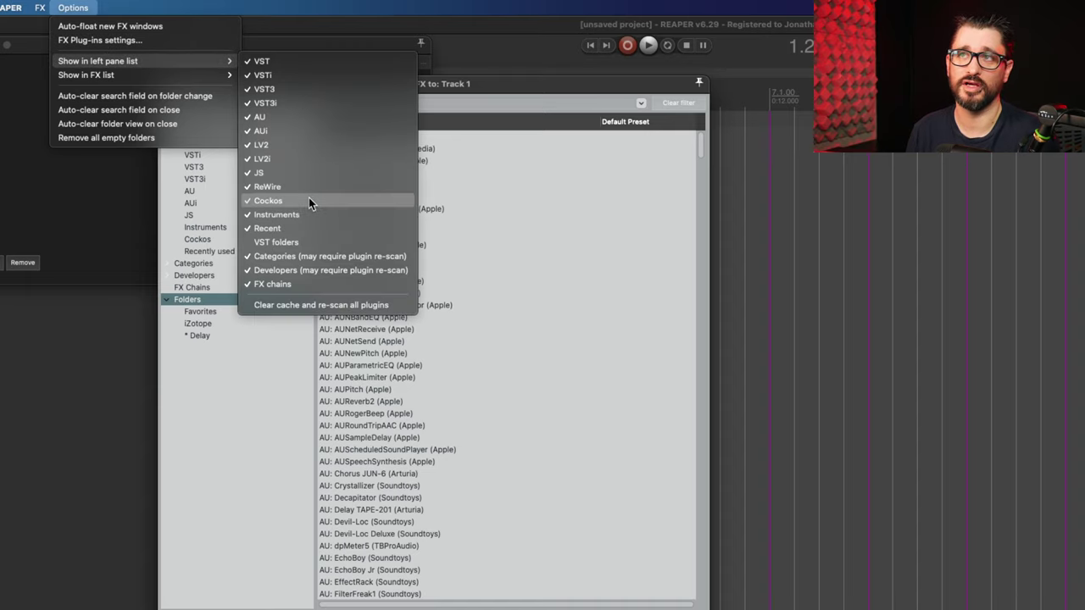
left_click(279, 148)
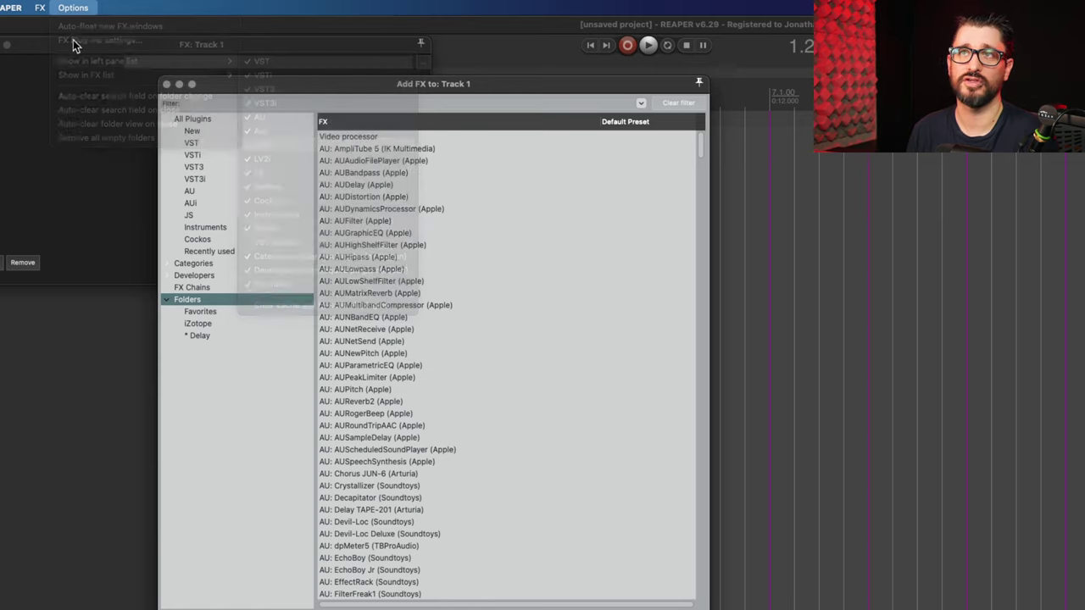
left_click(73, 8)
mouse_move(170, 61)
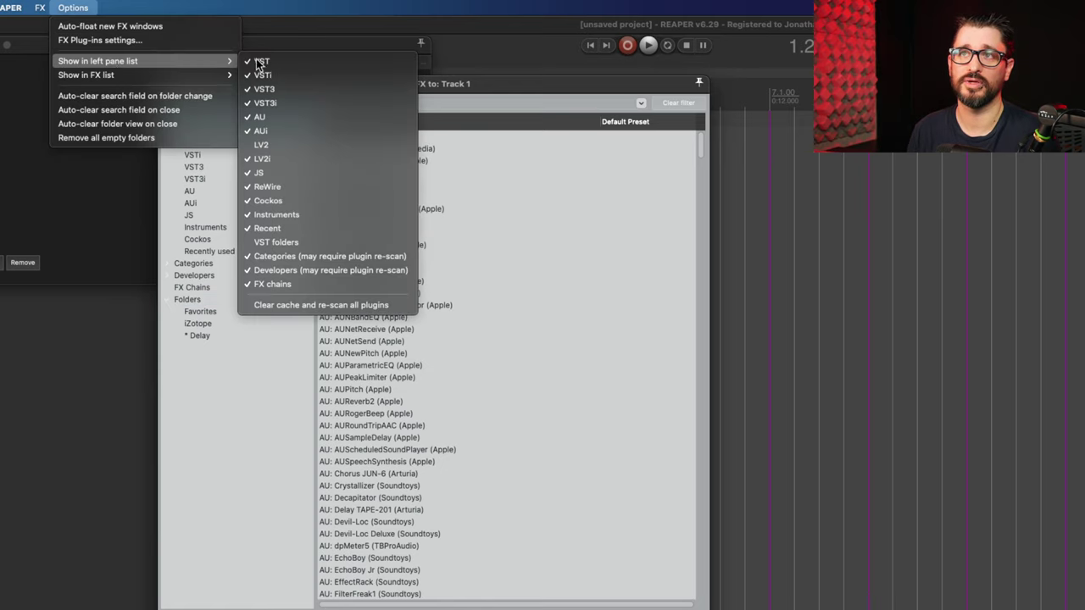
left_click(313, 194)
Set duplicate plug-ins of different types in the FX list to "Show only VST3 if present, or only VST2 if present".
left_click(73, 8)
mouse_move(169, 61)
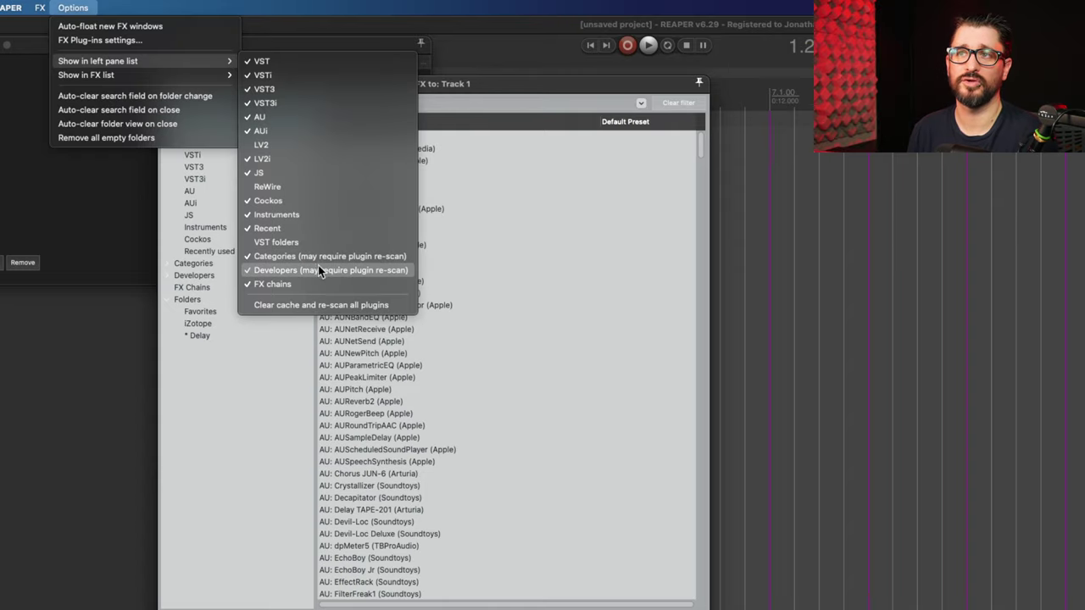
mouse_move(125, 76)
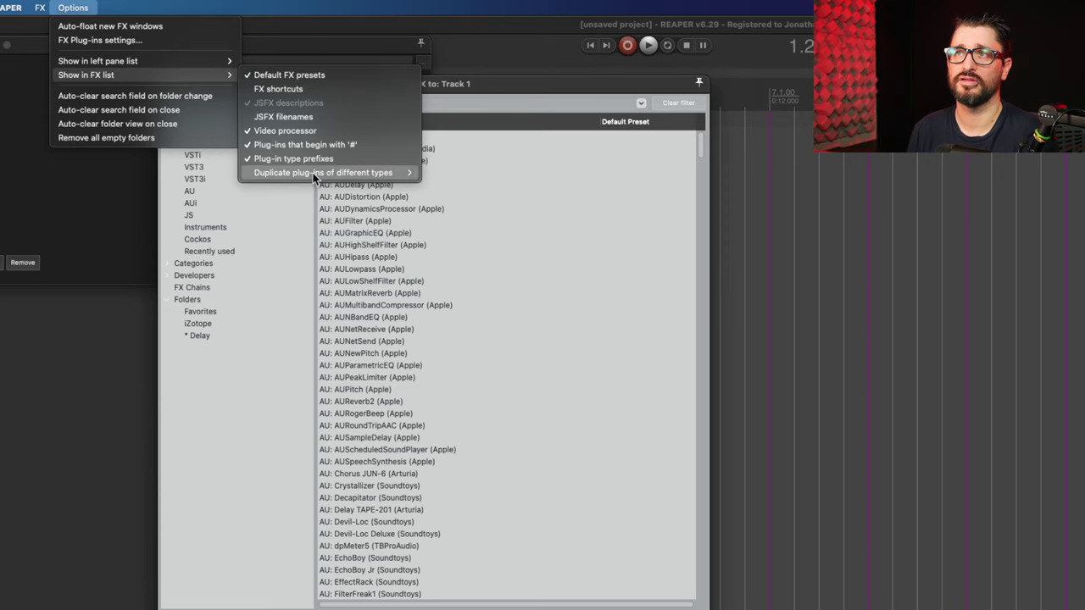
mouse_move(285, 179)
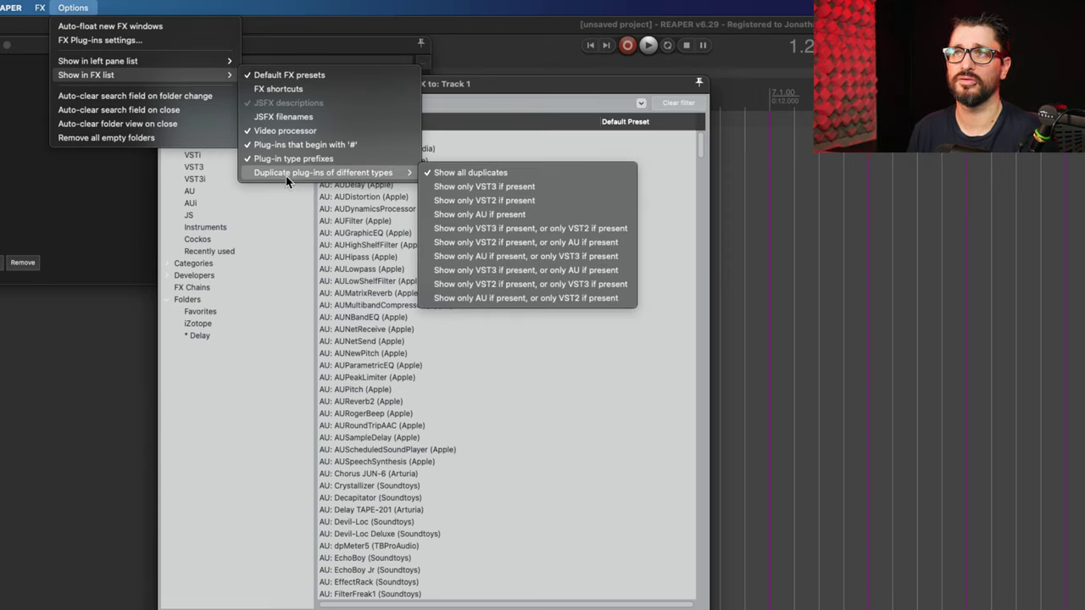
left_click(489, 228)
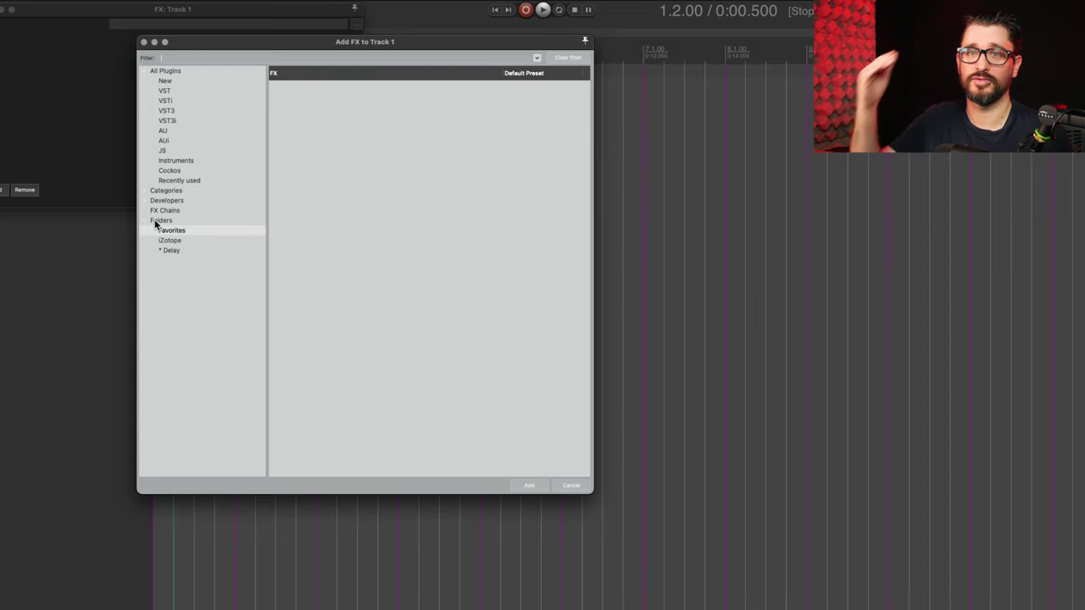
Close the plug-in browser and the FX window of Track 1.
left_click(143, 42)
left_click_drag(25, 16, 86, 39)
left_click(50, 35)
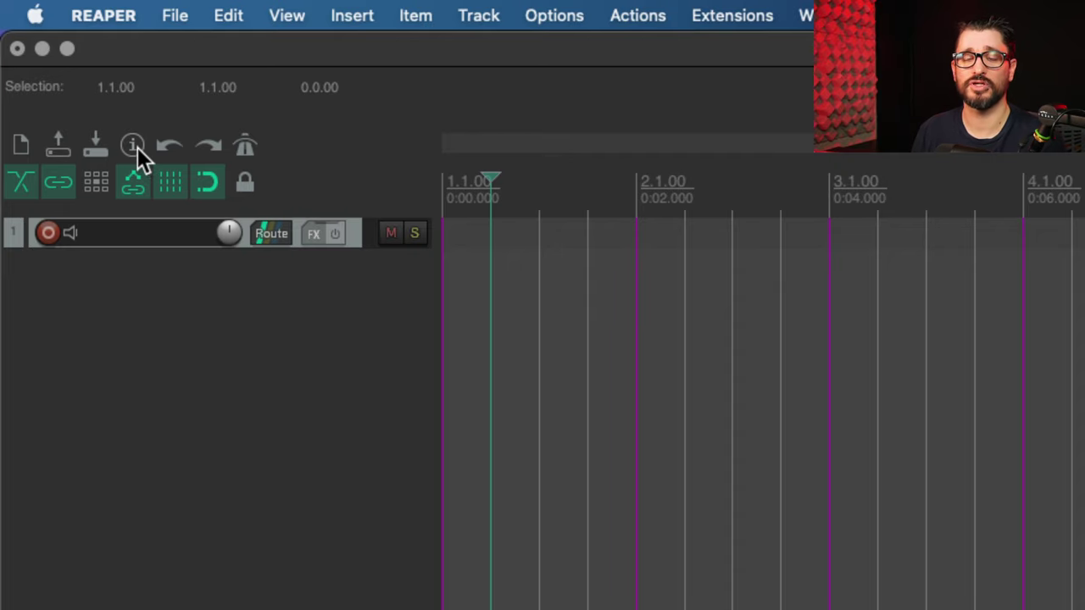
Start customizing the main toolbar and remove its New project, Open project and Save project entries.
right_click(292, 152)
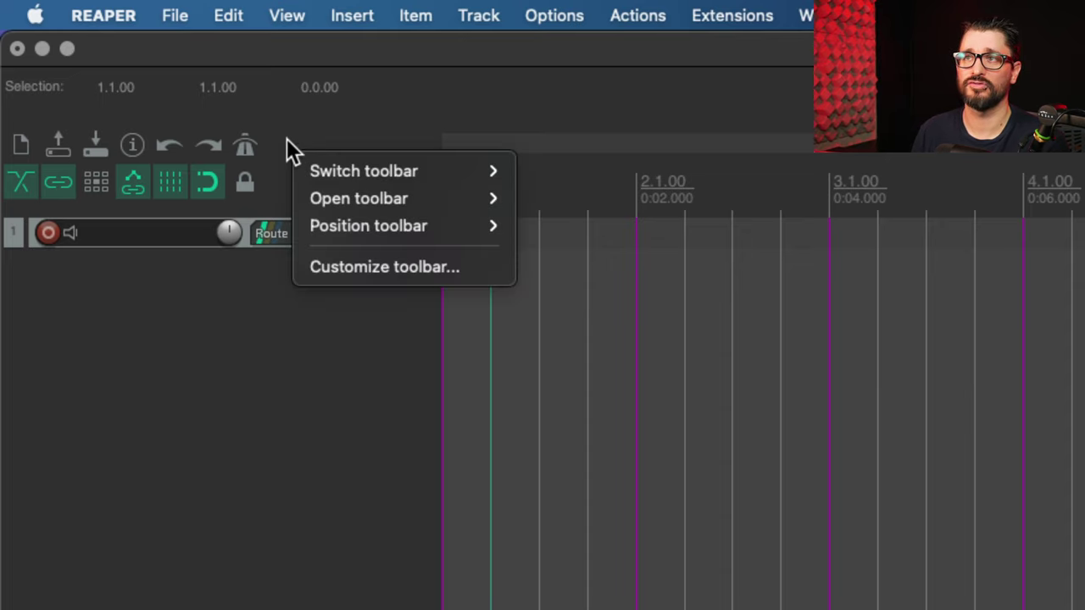
left_click(361, 267)
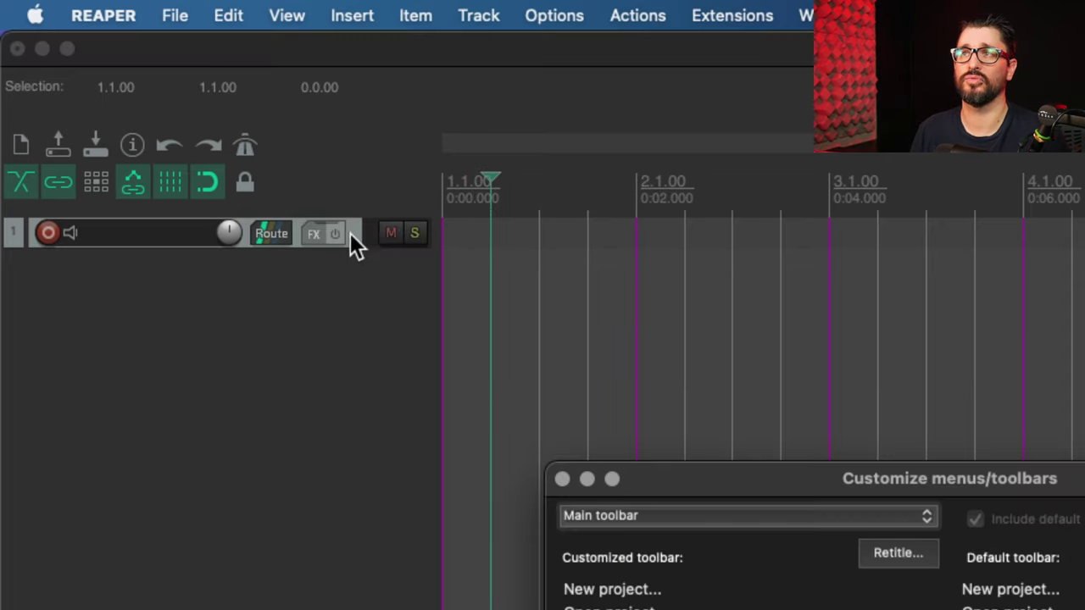
left_click_drag(672, 487, 180, 89)
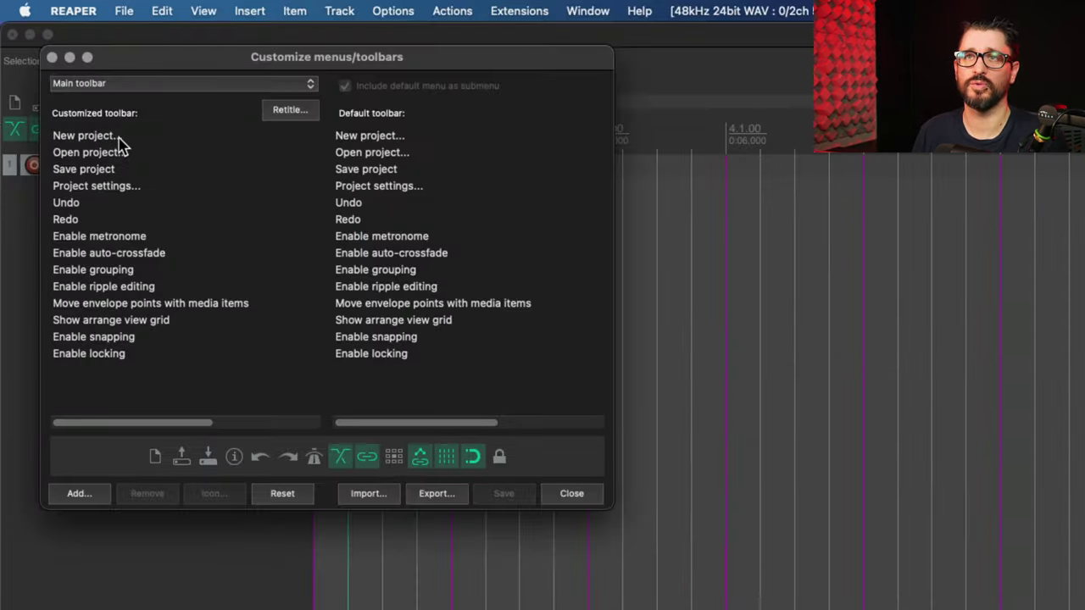
left_click(113, 137)
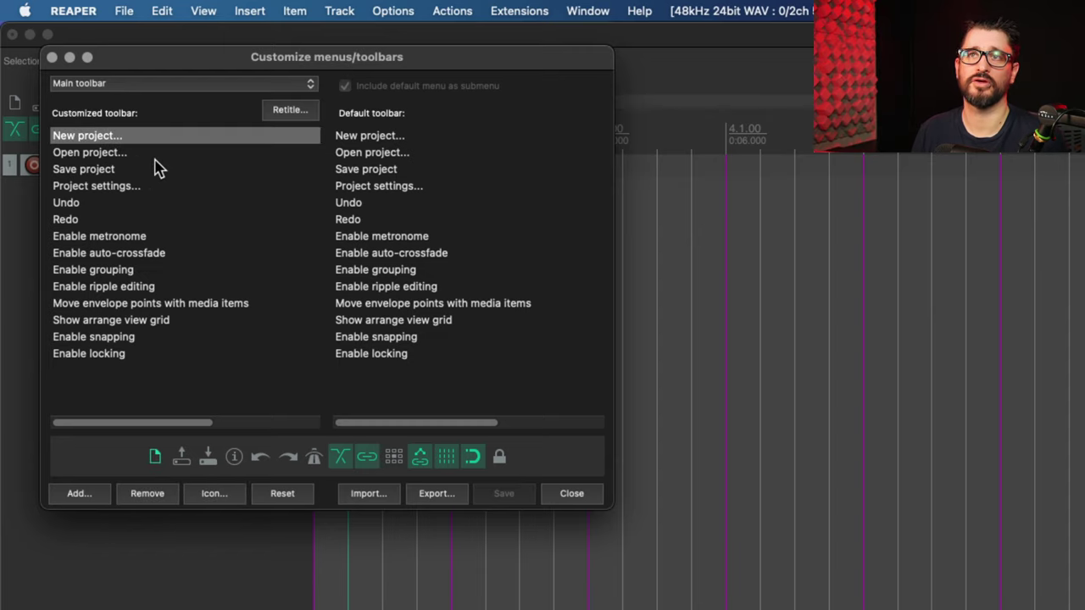
left_click(150, 494)
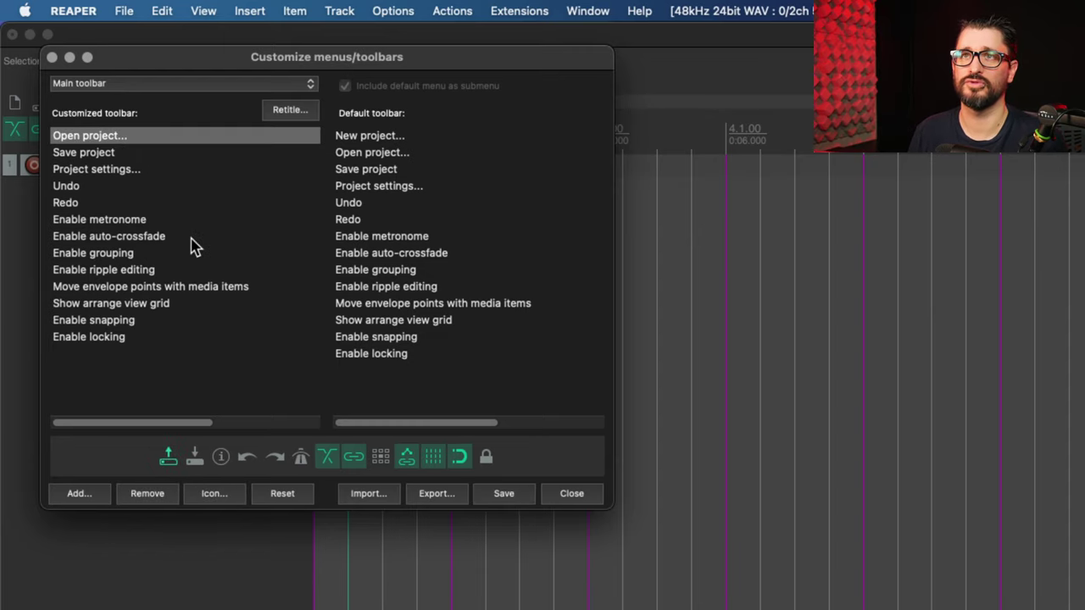
left_click(151, 495)
left_click(157, 502)
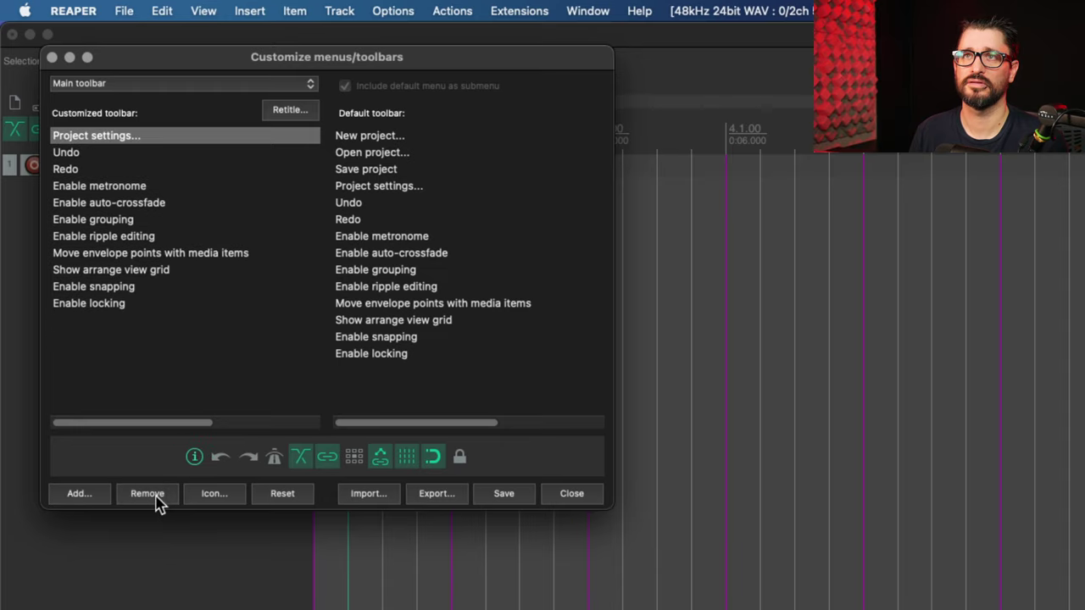
Remove Undo and Redo from the main toolbar and save the customized toolbar.
left_click(92, 154)
left_click(148, 497)
left_click(148, 495)
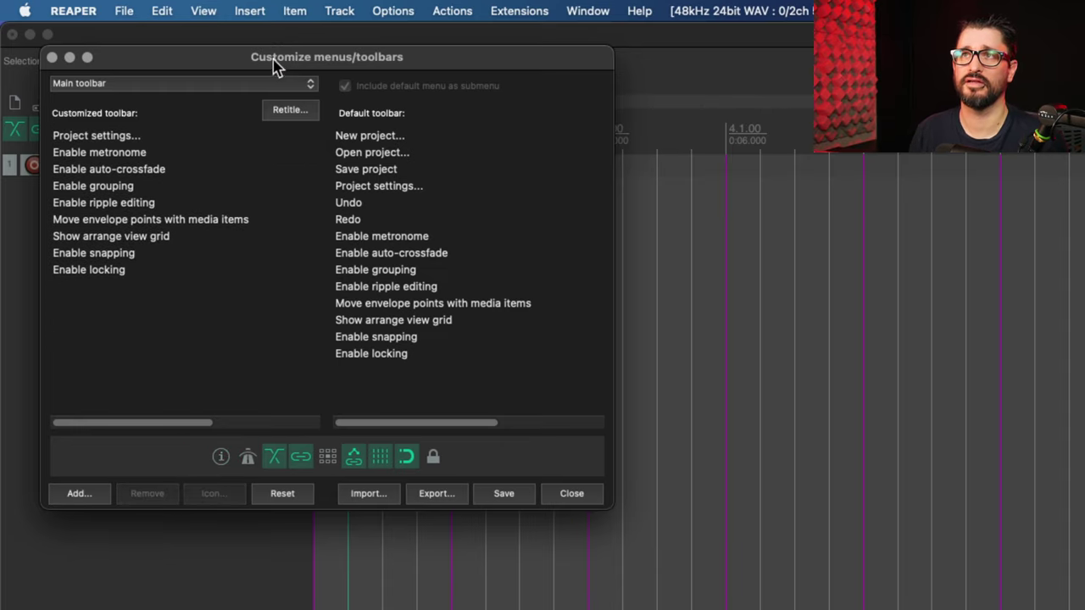
left_click_drag(273, 59, 556, 49)
left_click(794, 490)
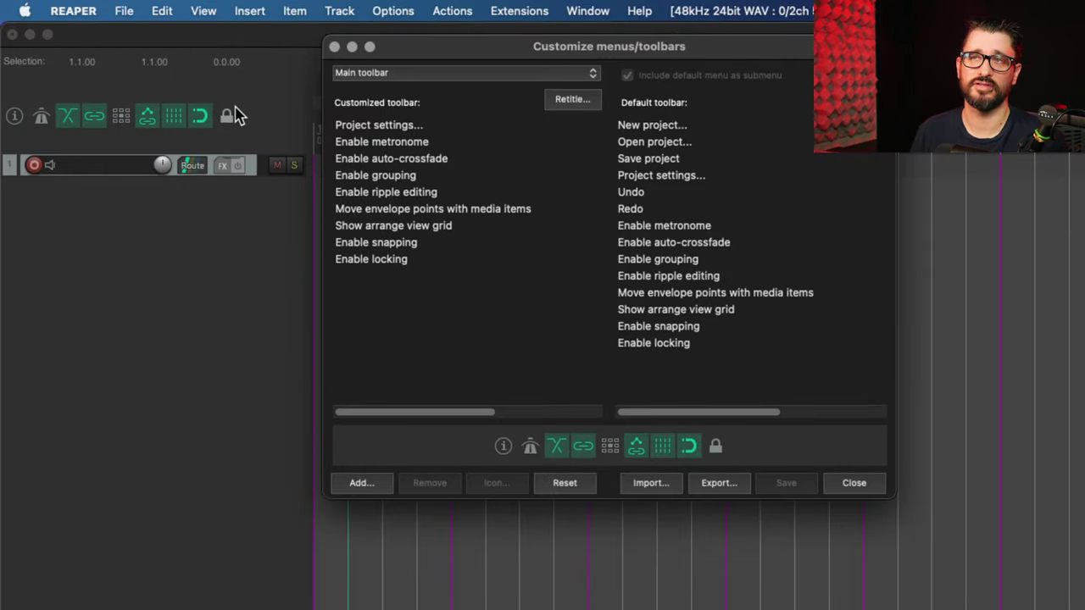
Add the action "Script: Default_6.0_theme_adjuster.lua" to the main toolbar, keeping the action list open.
left_click(370, 486)
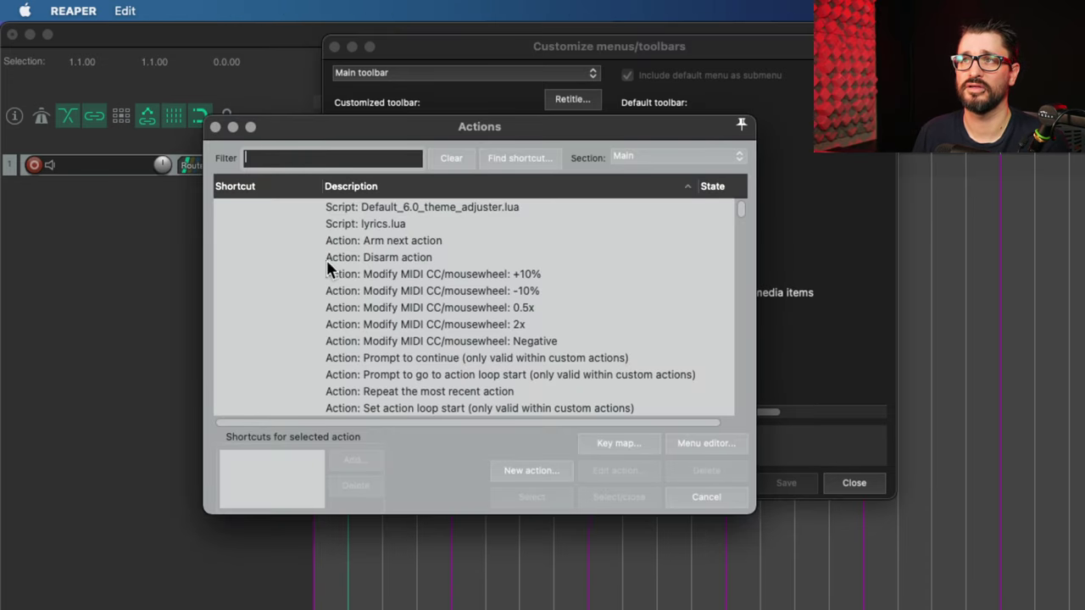
left_click(395, 212)
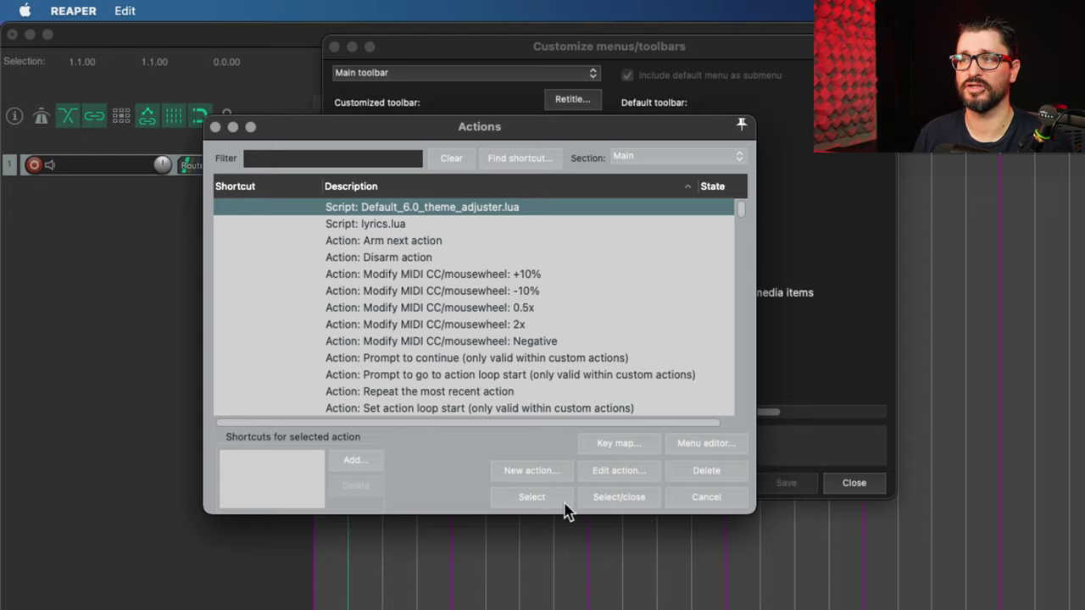
left_click(532, 497)
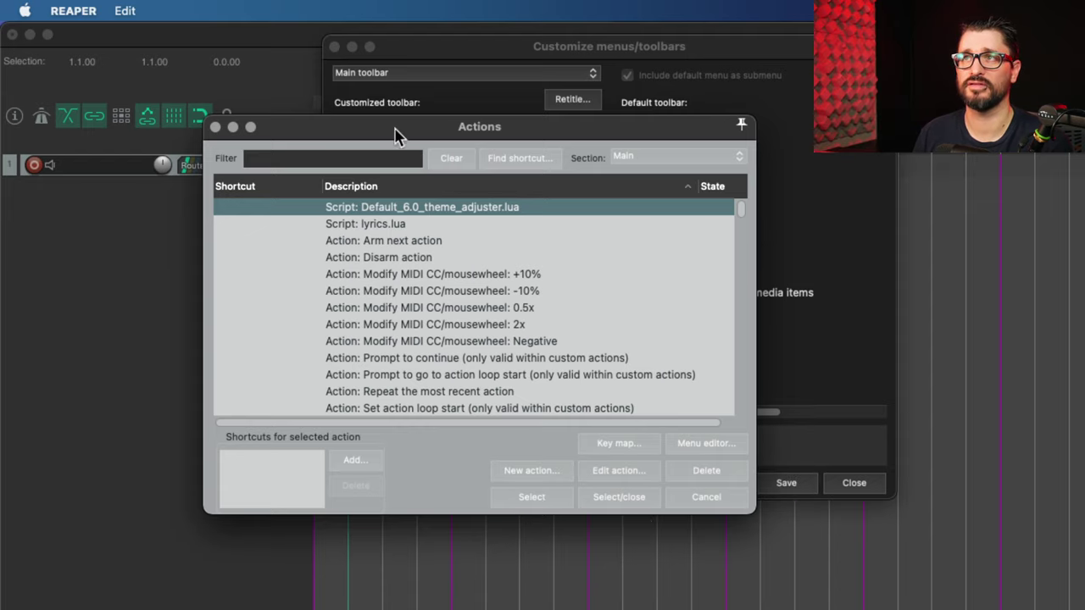
left_click_drag(400, 133, 840, 162)
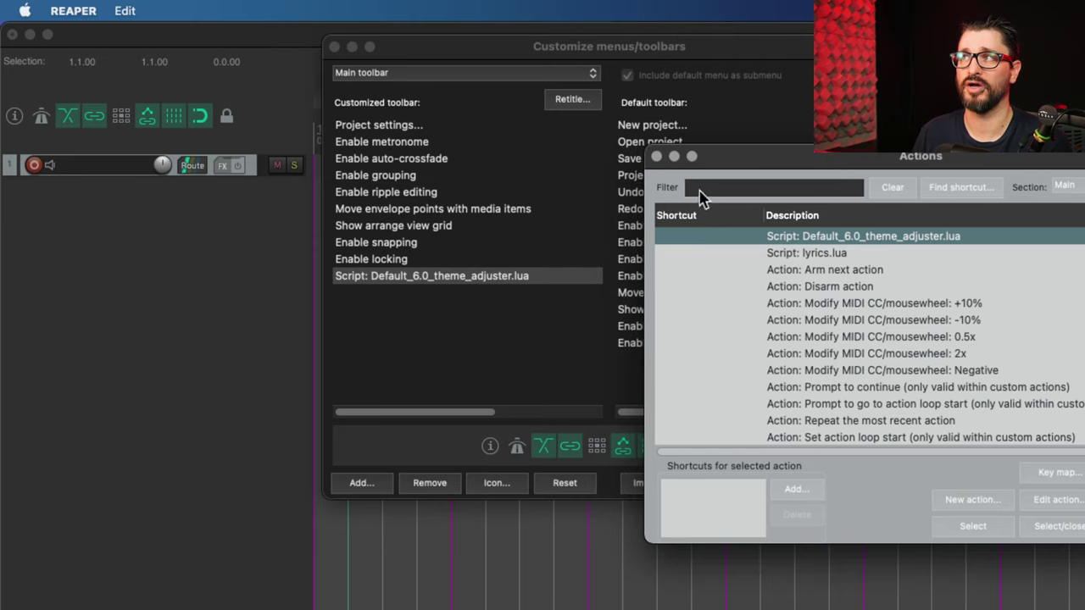
left_click_drag(762, 153, 664, 158)
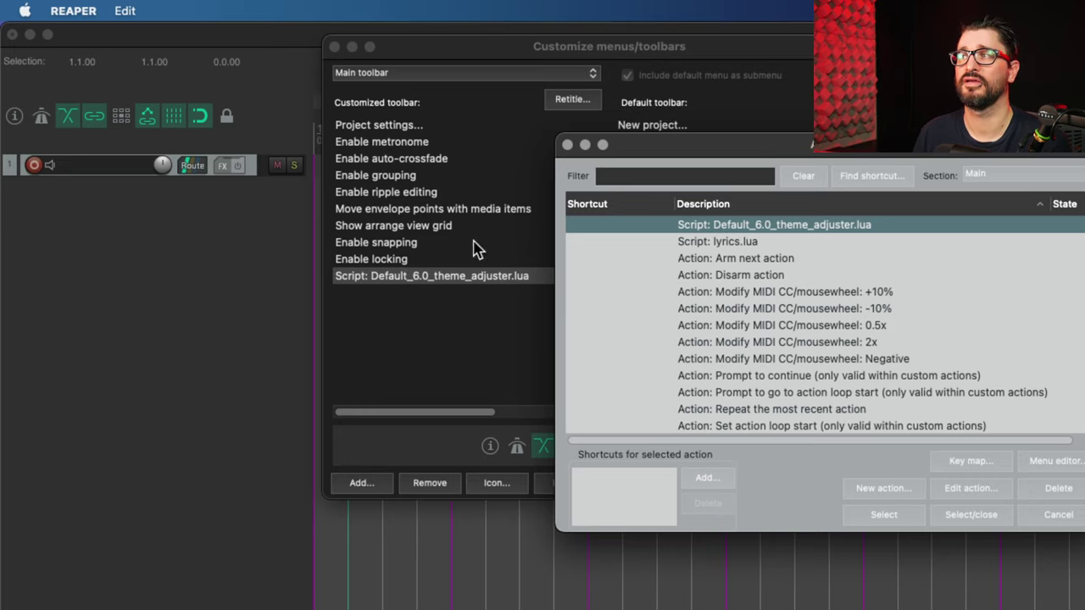
left_click_drag(749, 146, 306, 132)
Find the record settings actions and add "Track: View track recording settings (MIDI quantize, file format/path)" to the main toolbar.
left_click(288, 162)
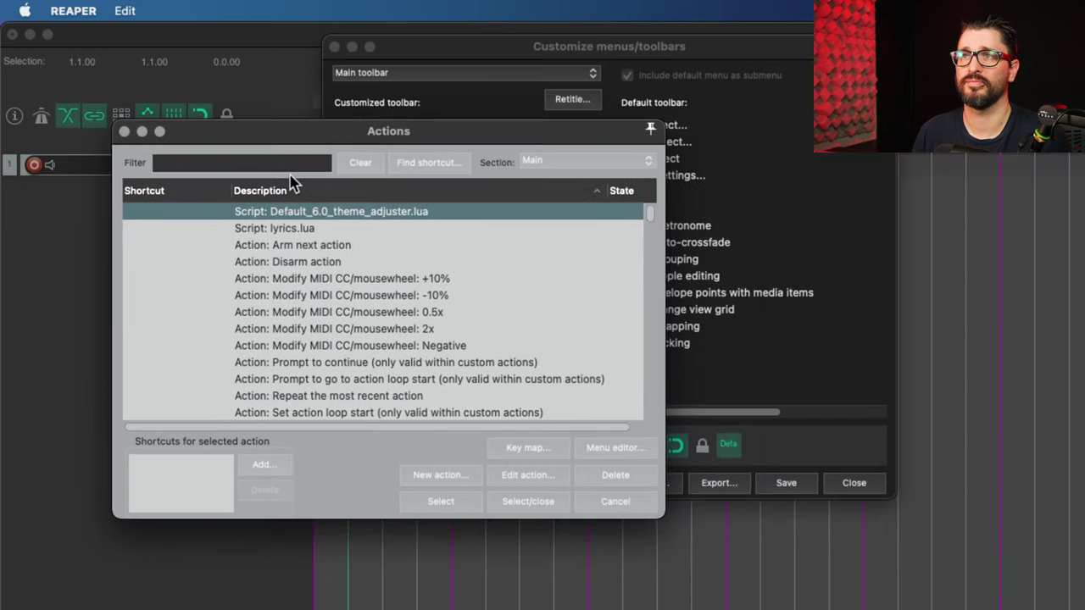
type("record settin")
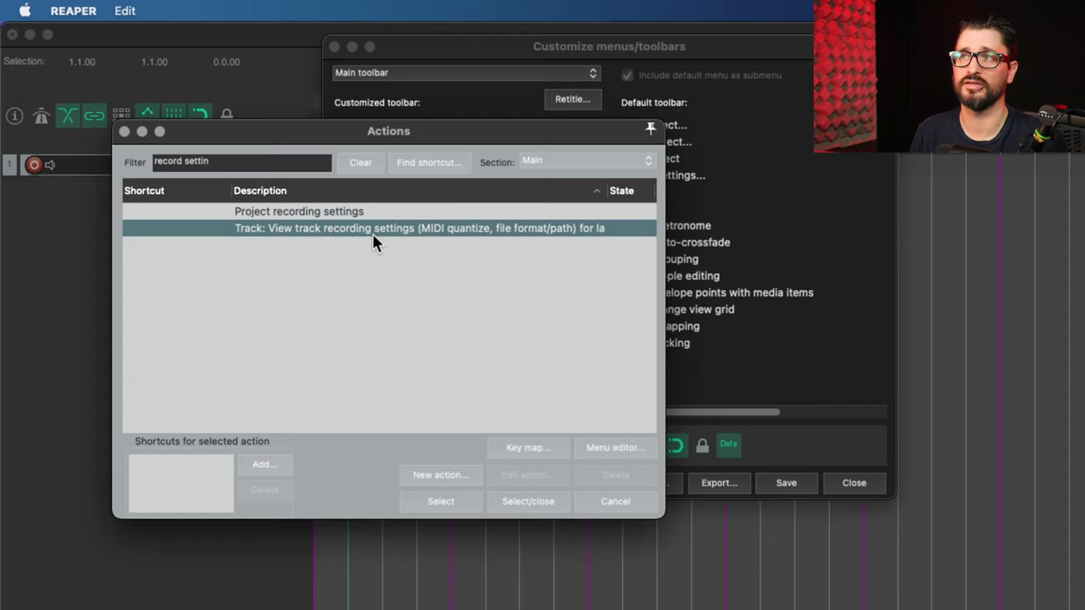
left_click(441, 501)
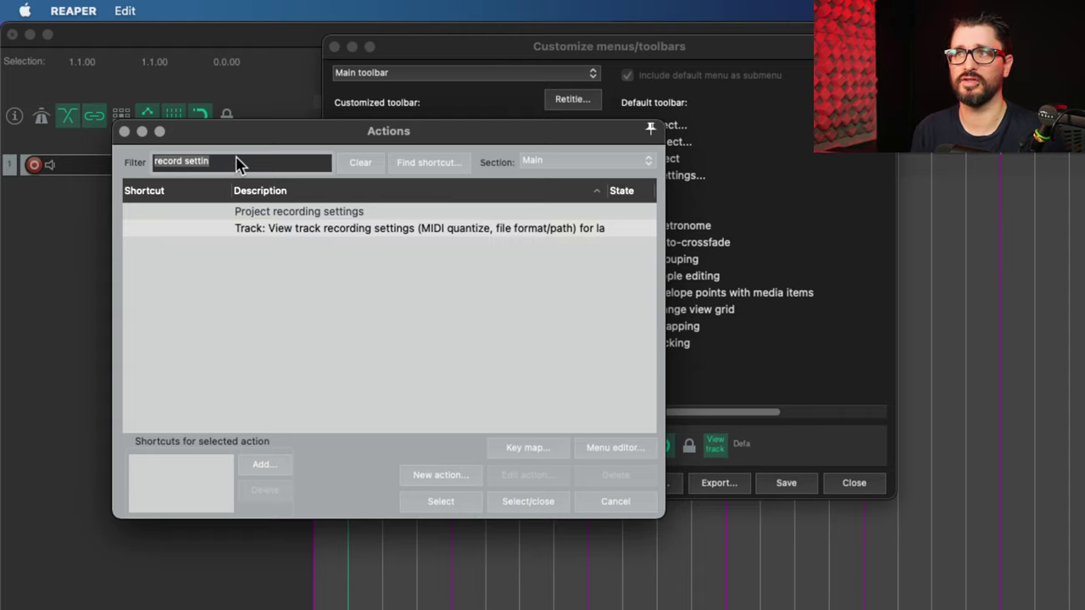
Search the action list for "input quantize" and examine the MIDI input quantize actions for all, last touched and selected tracks.
type("inp")
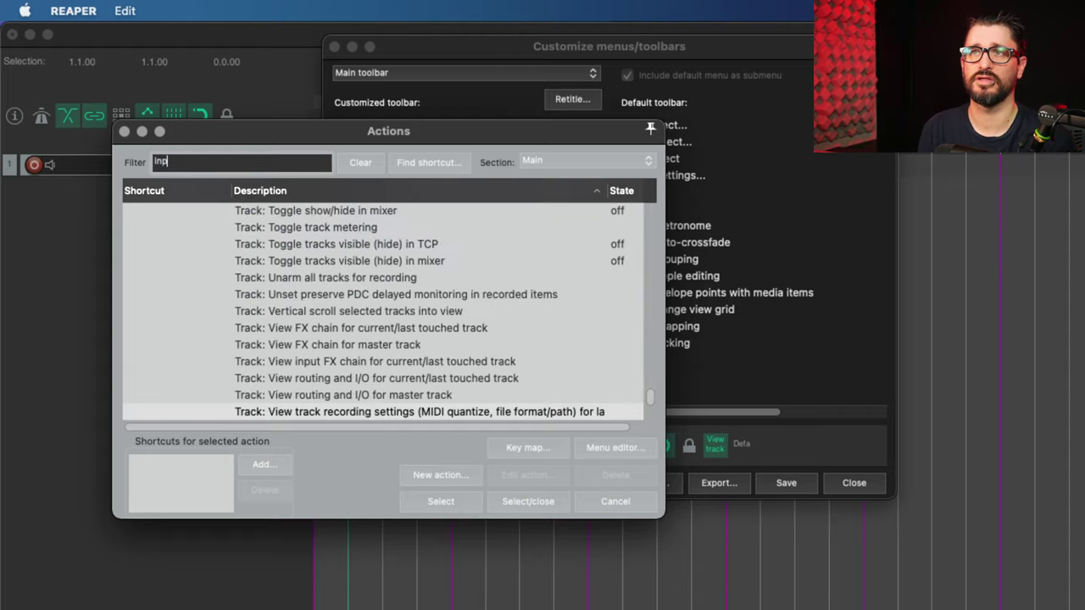
type("ut quan")
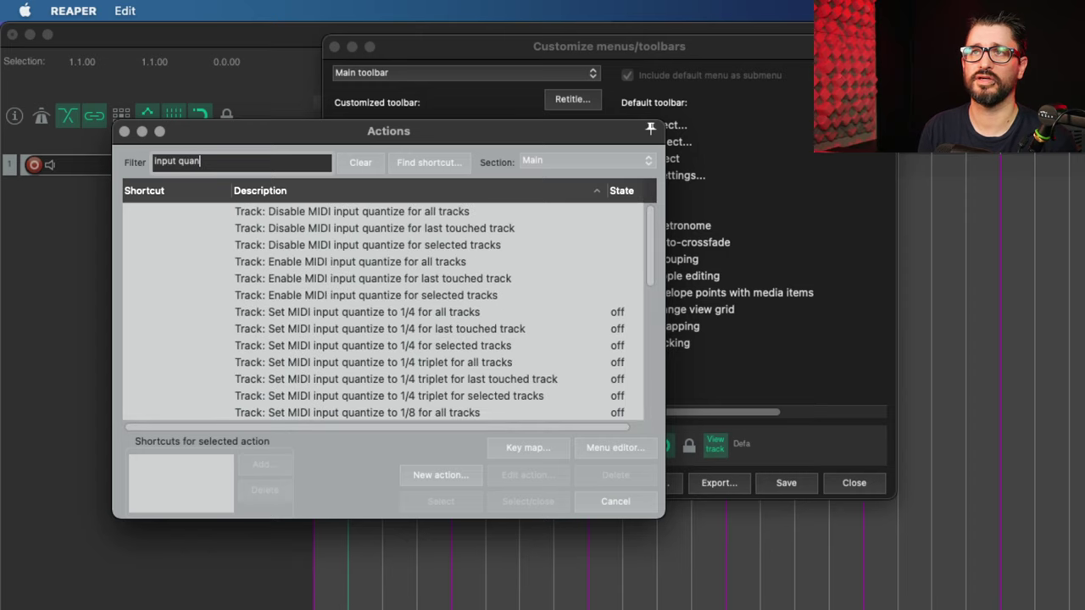
type("tize")
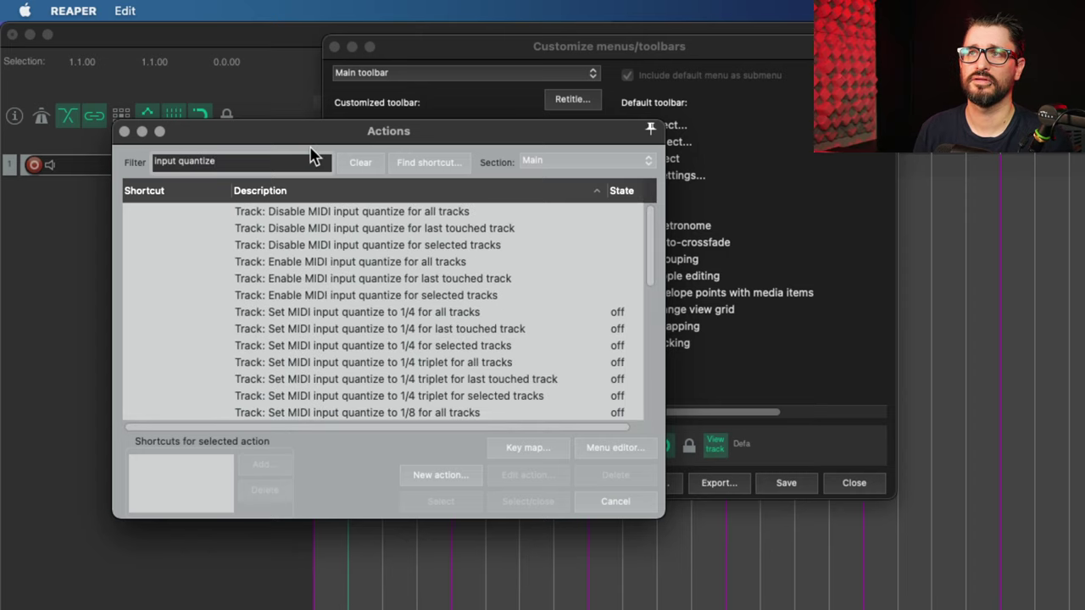
left_click(432, 312)
scroll(423, 309, "down", 2)
scroll(427, 348, "down", 2)
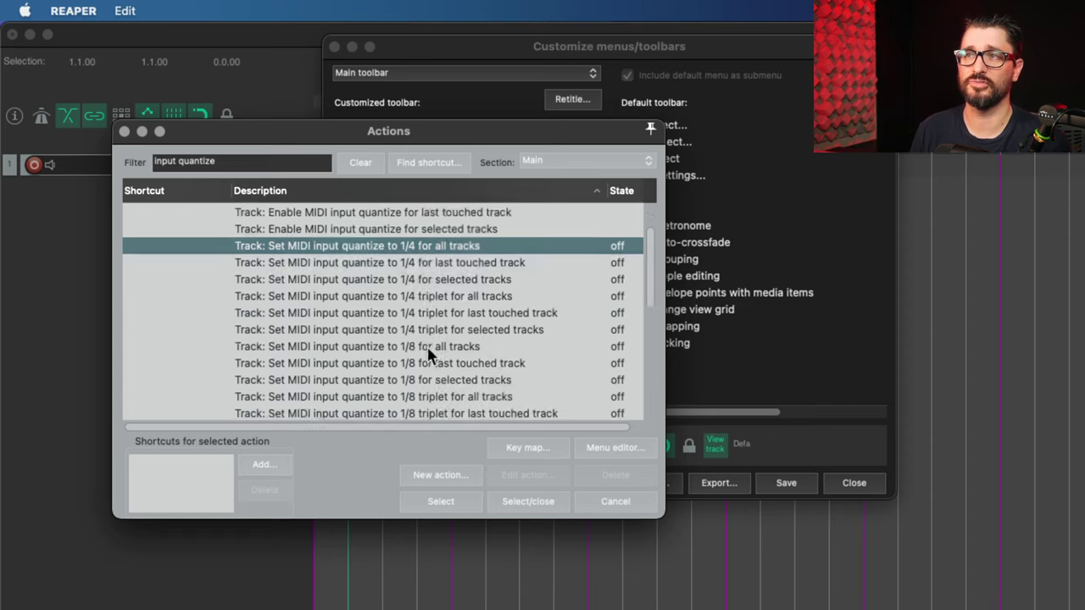
scroll(448, 335, "down", 8)
scroll(448, 337, "down", 8)
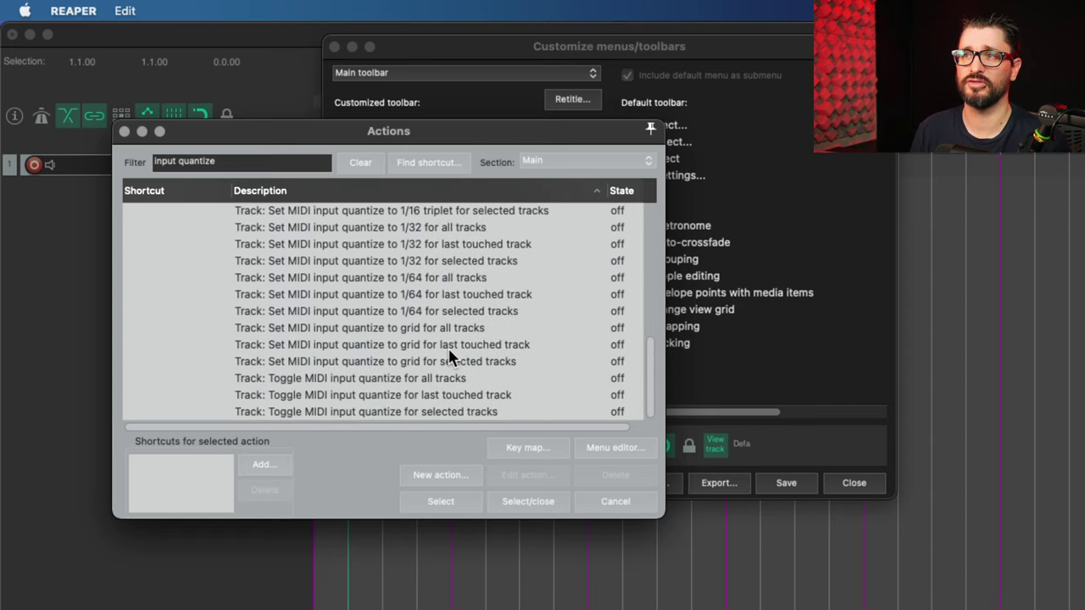
left_click(373, 378)
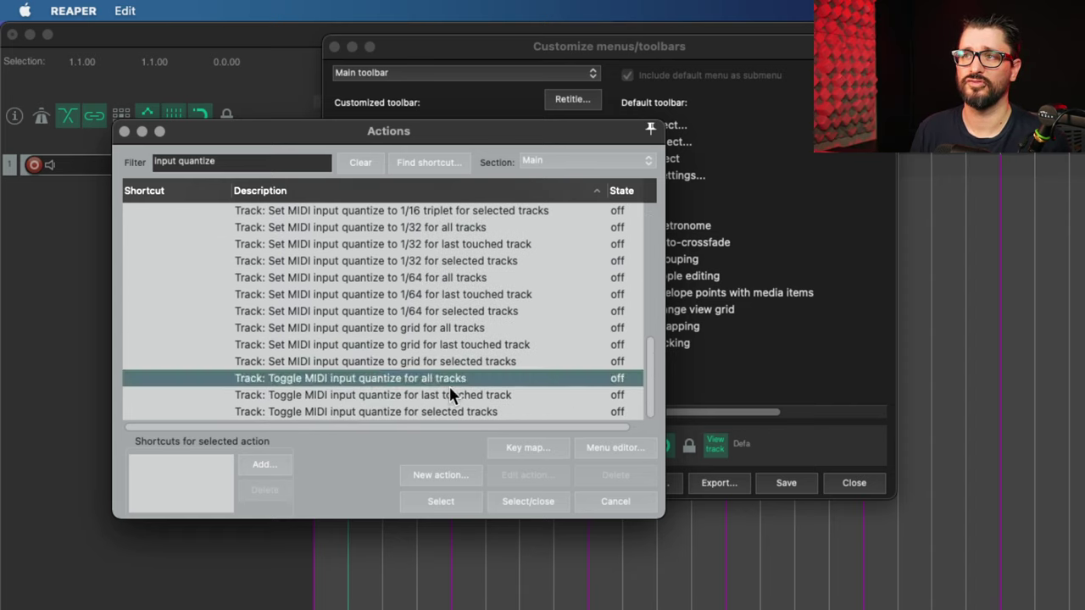
left_click(391, 417)
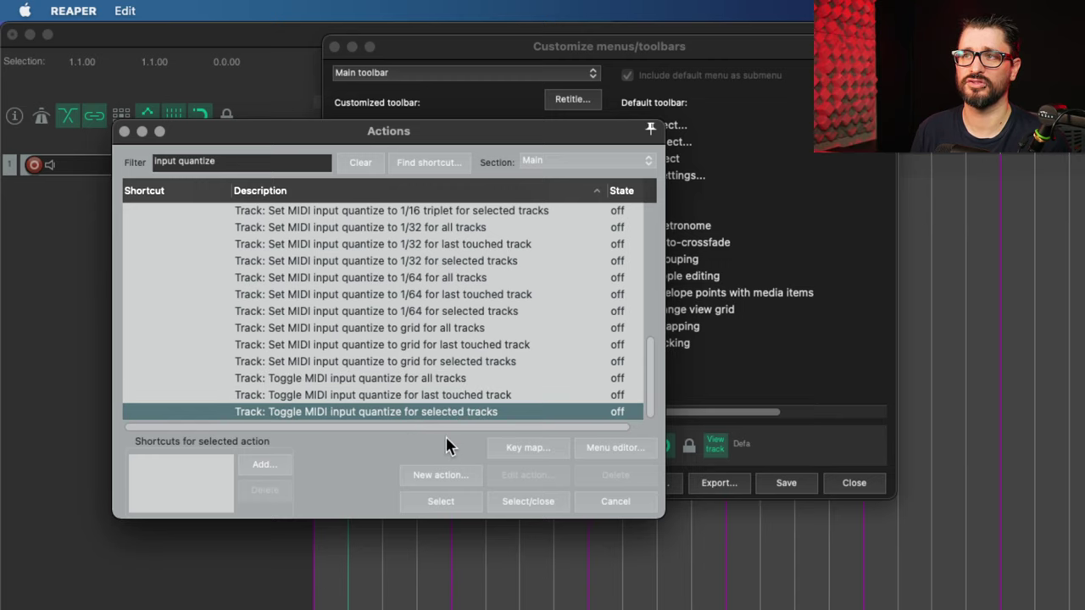
left_click(471, 402)
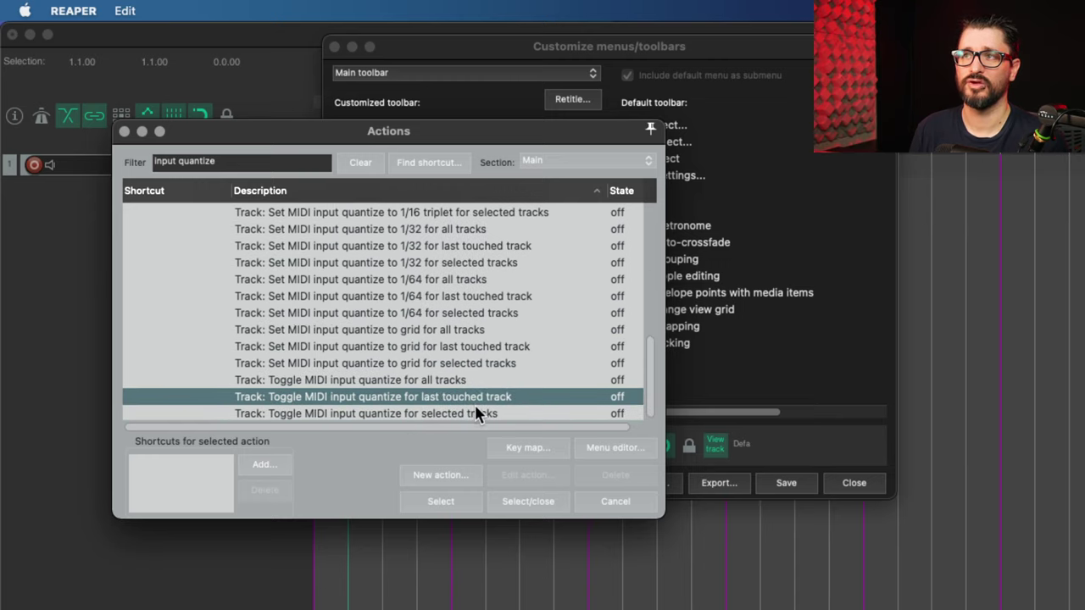
left_click(433, 413)
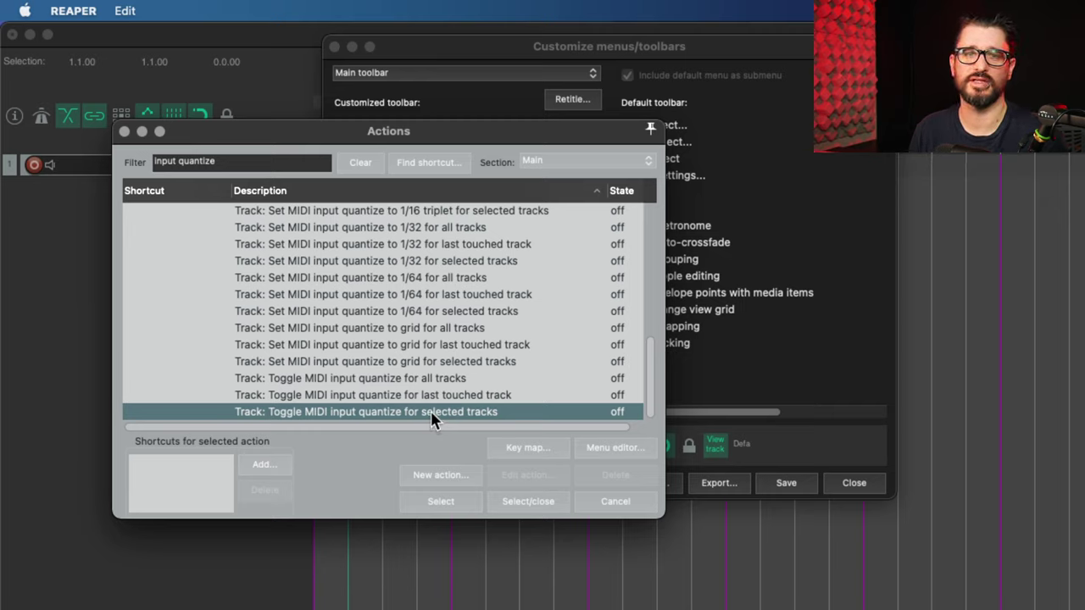
scroll(435, 406, "up", 10)
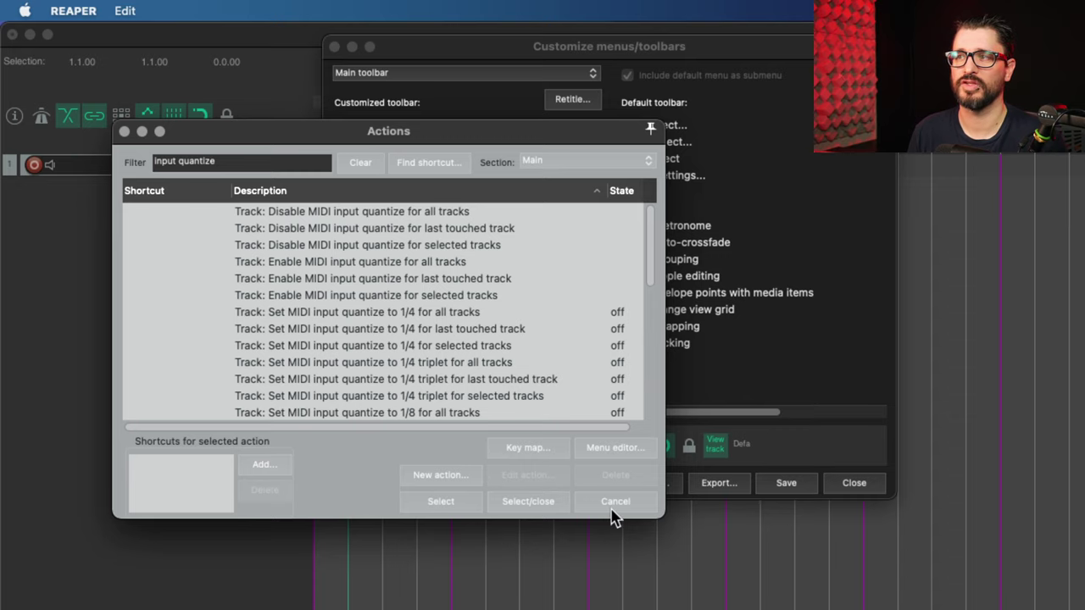
Find the "Save As" actions and add "File: Save project as..." to the main toolbar, keeping the action list open.
left_click_drag(362, 138, 322, 197)
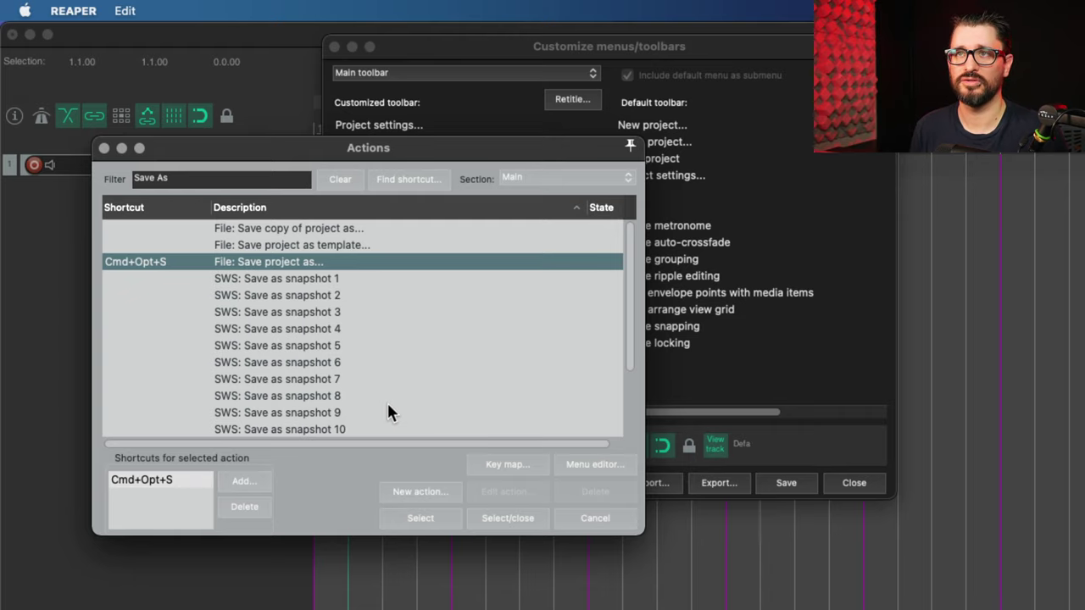
left_click(444, 518)
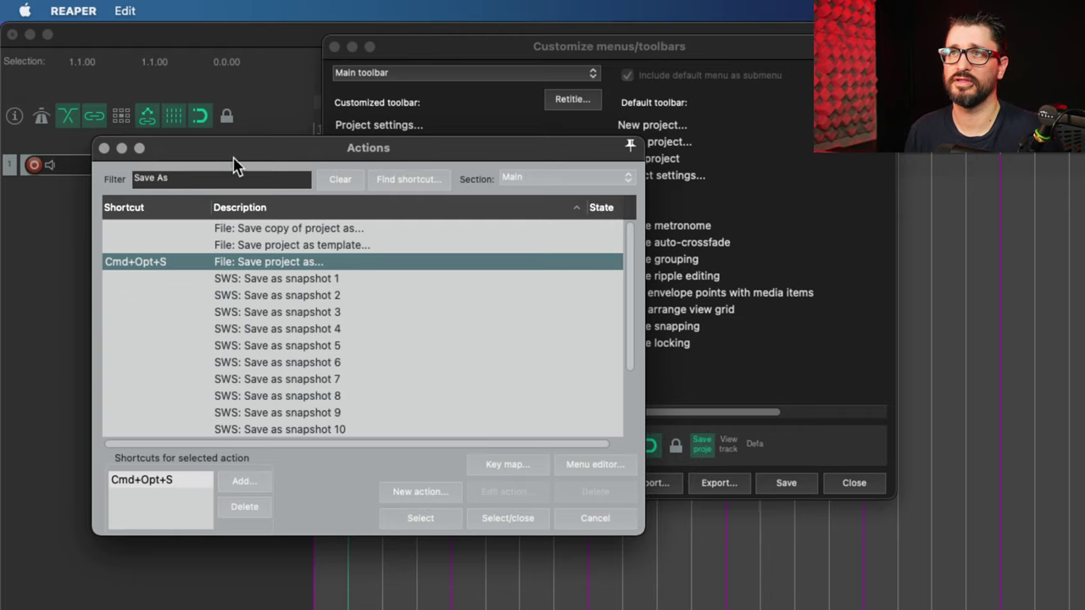
Assign the shortcut Cmd+E to "File: Render project to disk...", overriding its existing use, and add the action to the main toolbar.
left_click_drag(222, 178, 73, 180)
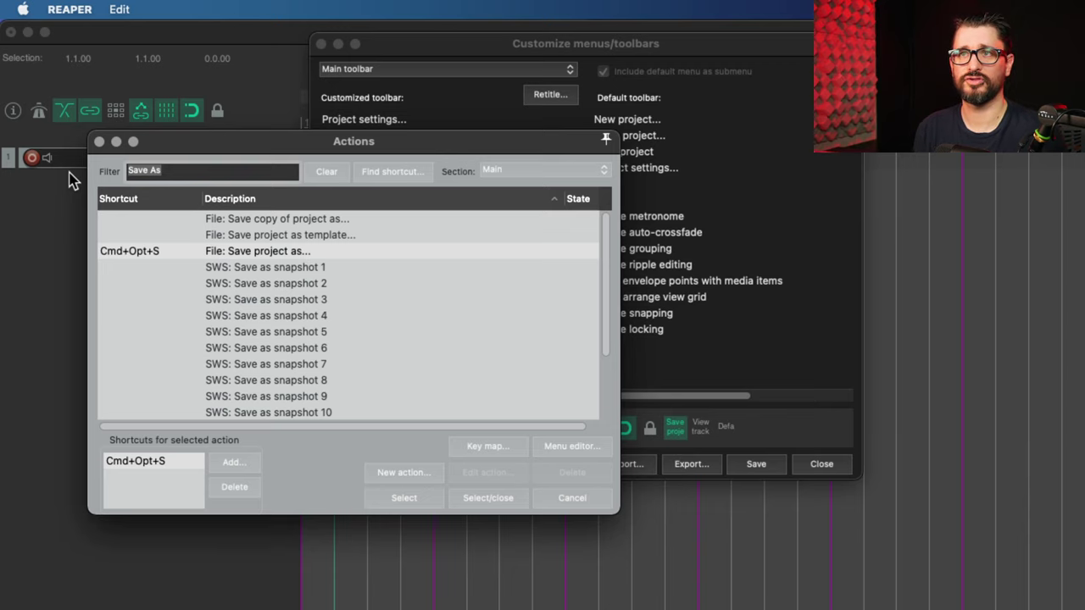
type("re")
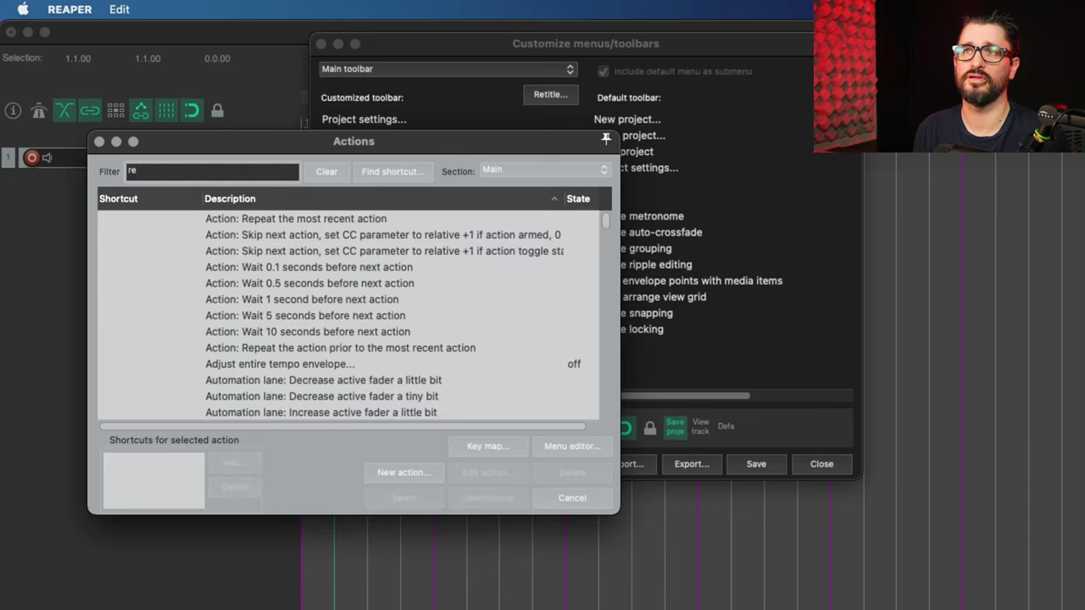
type("nder pro")
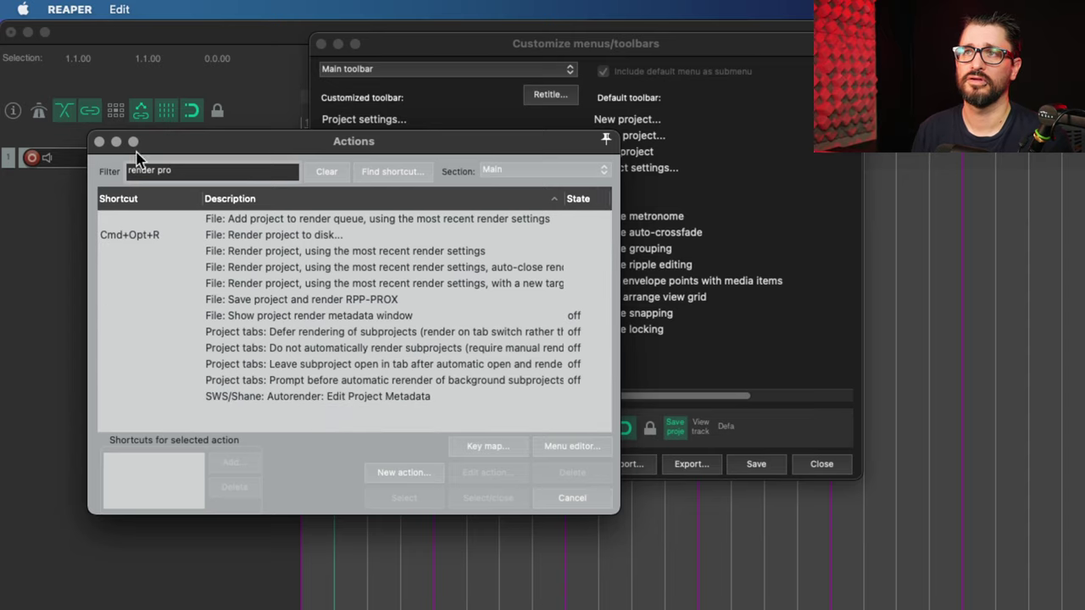
left_click(289, 238)
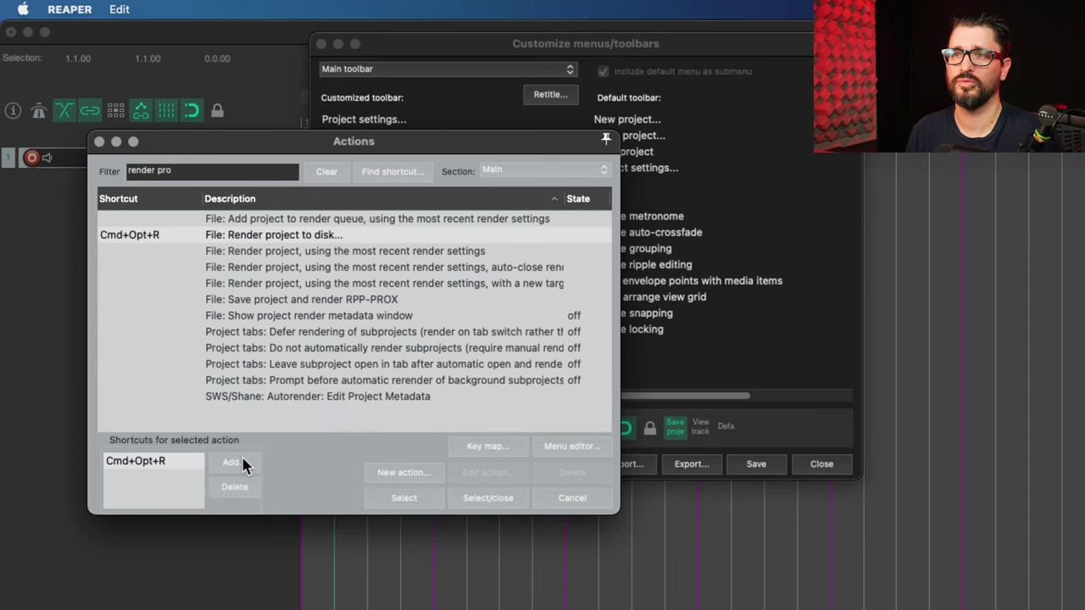
left_click(244, 466)
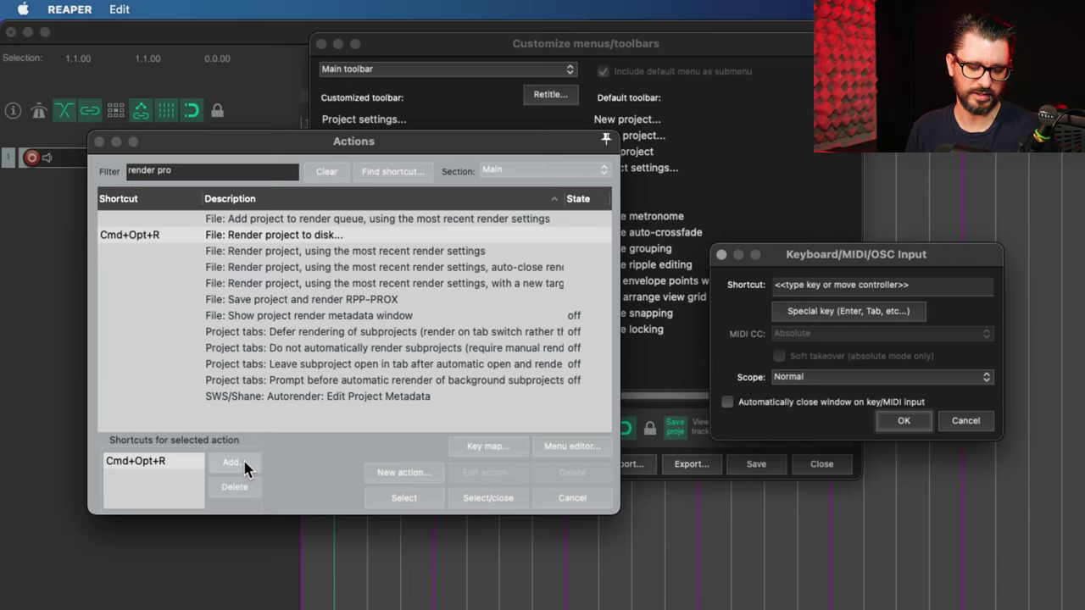
key("super+e")
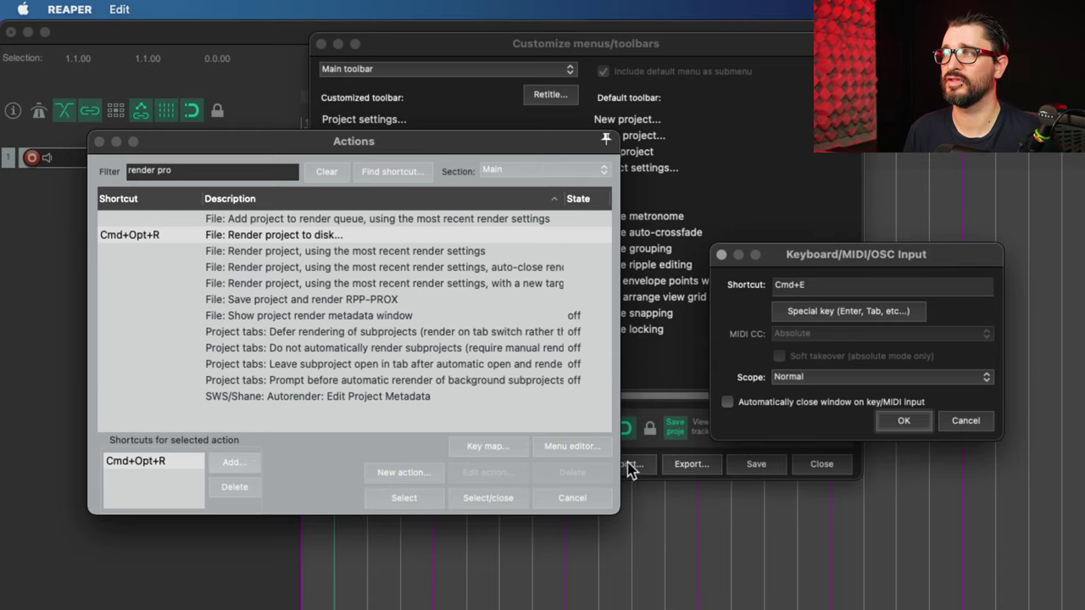
left_click(902, 420)
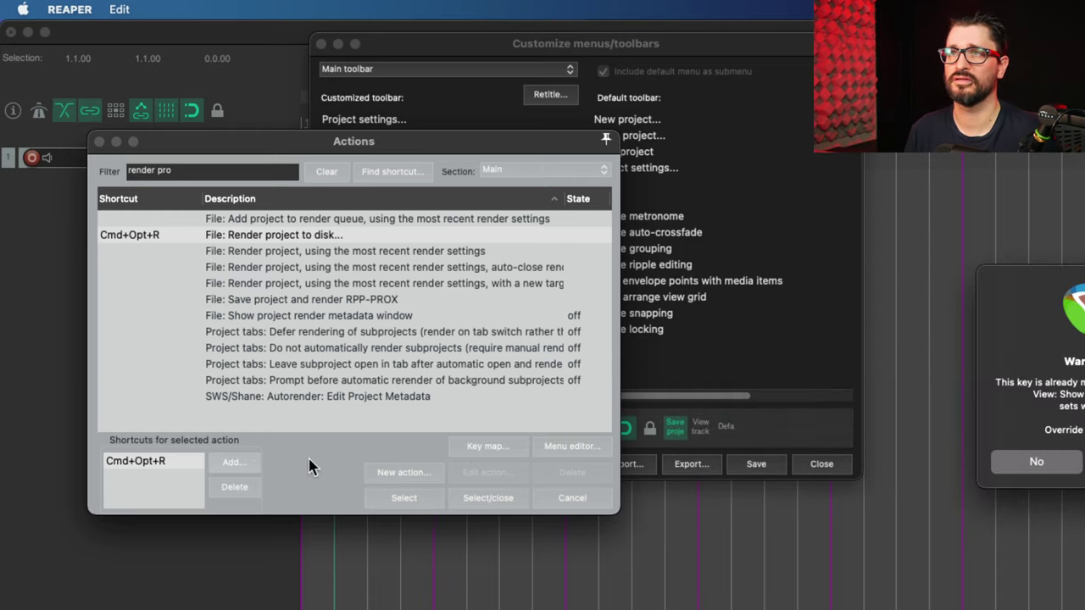
key("Return")
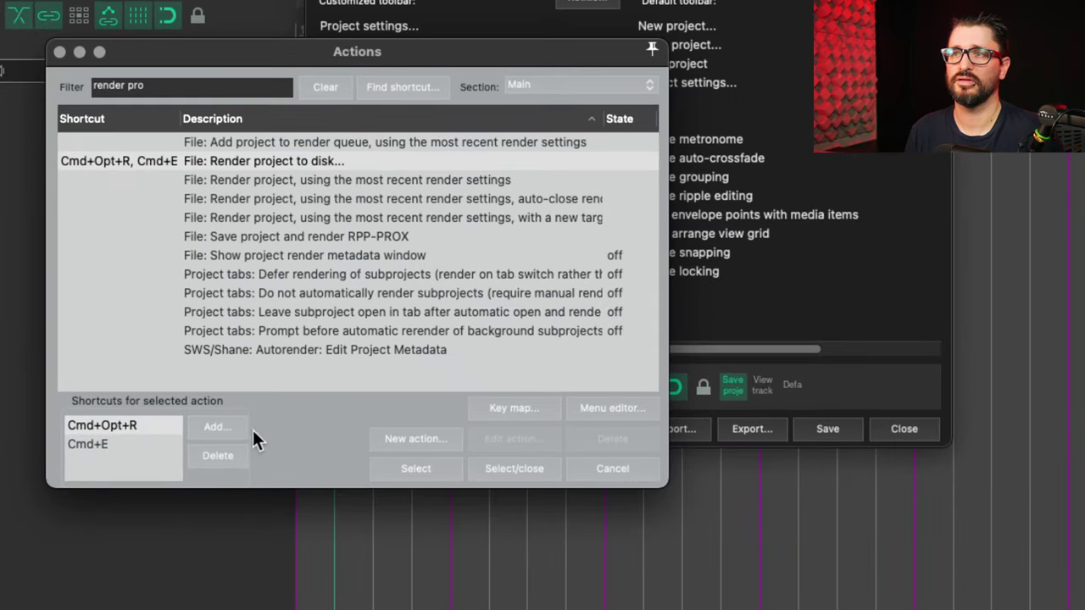
left_click(423, 469)
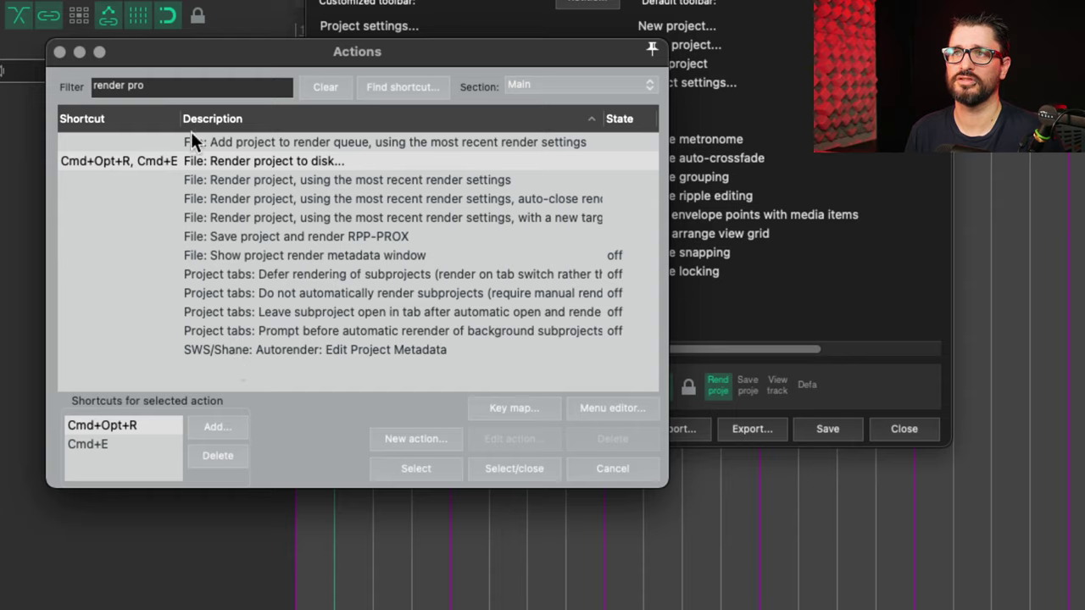
Find the render queue actions, add "File: Open render queue" to the main toolbar and close the action list.
left_click(195, 85)
key("BackSpace")
key("BackSpace")
key("BackSpace")
key("BackSpace")
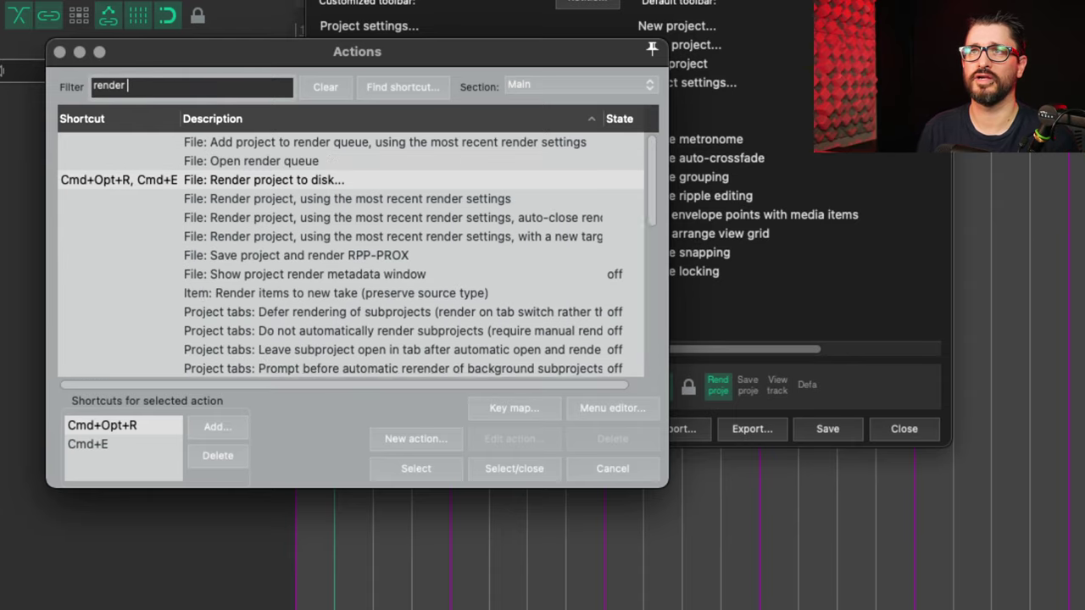
type("que")
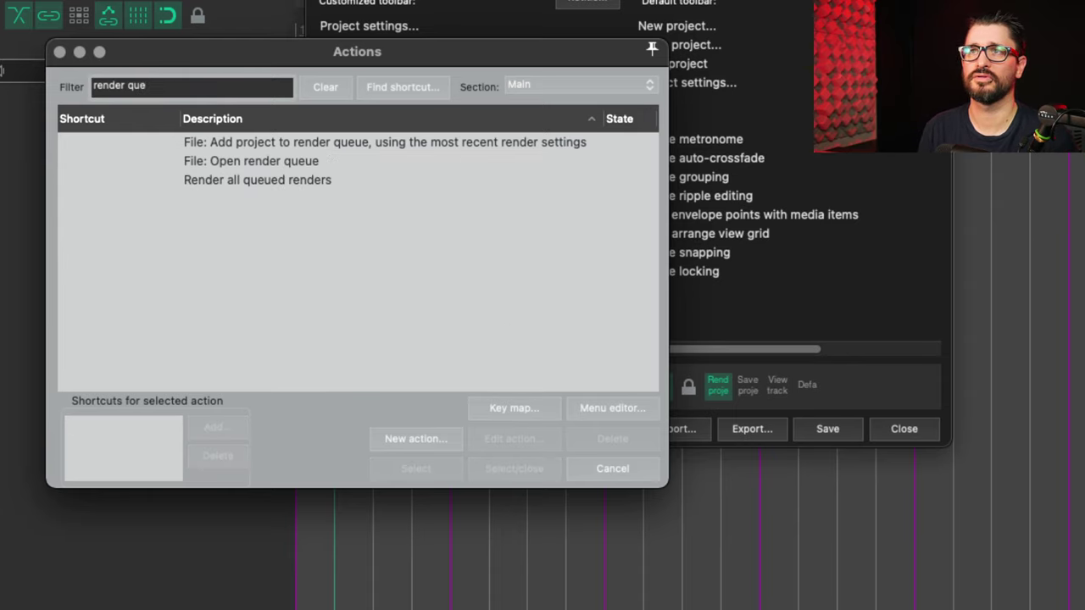
left_click(266, 161)
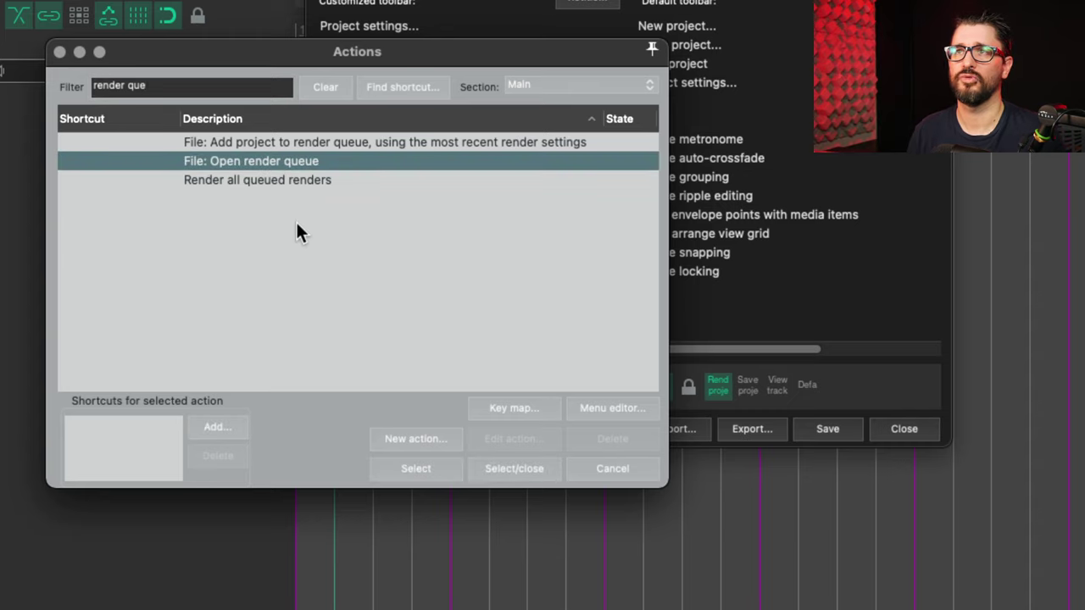
left_click(508, 468)
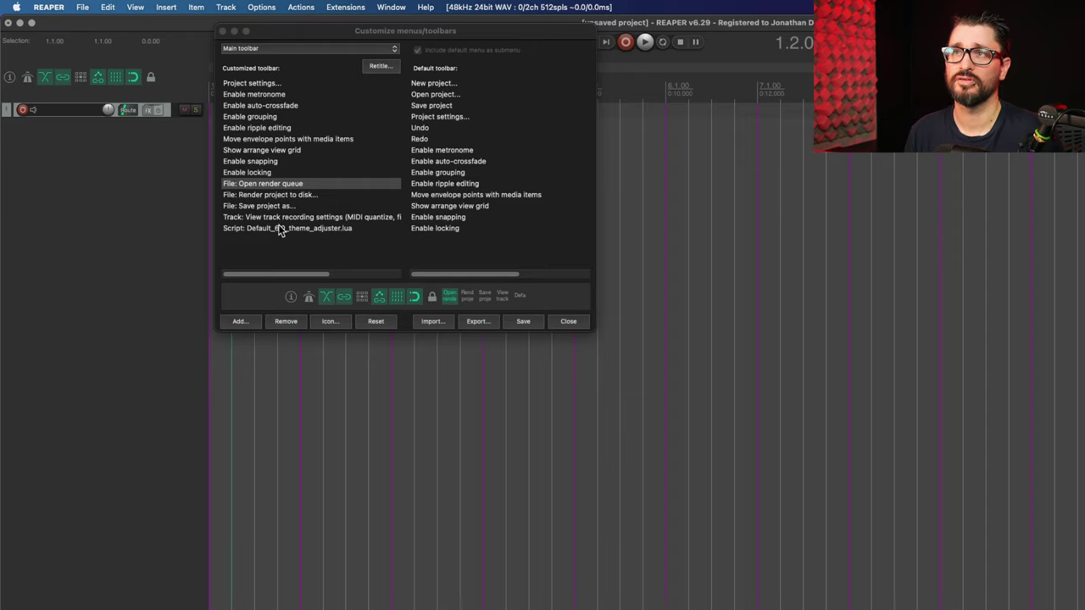
Reorder the toolbar with theme adjuster, Save project as, Render project, Open render queue and track recording settings directly after Project settings, and save it.
left_click_drag(280, 228, 293, 102)
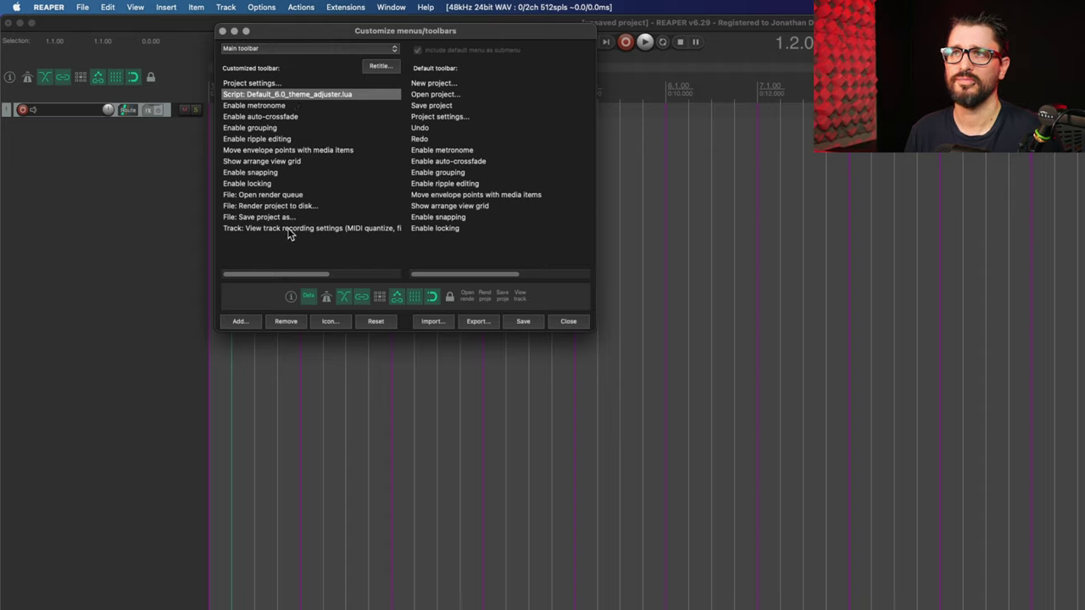
left_click_drag(276, 219, 280, 107)
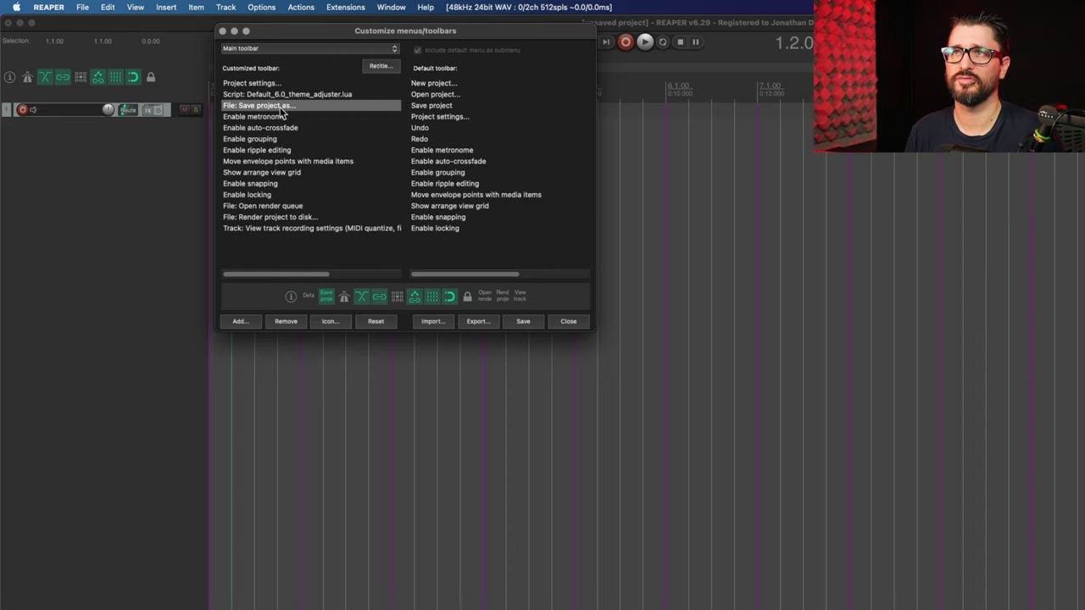
left_click_drag(289, 208, 279, 121)
left_click(278, 230)
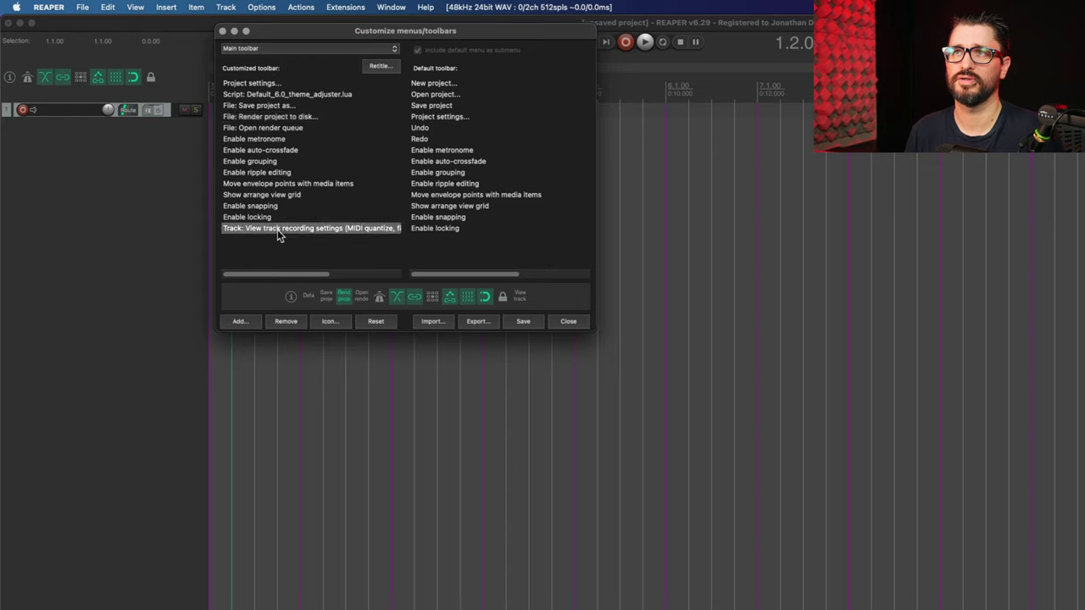
left_click_drag(272, 230, 289, 139)
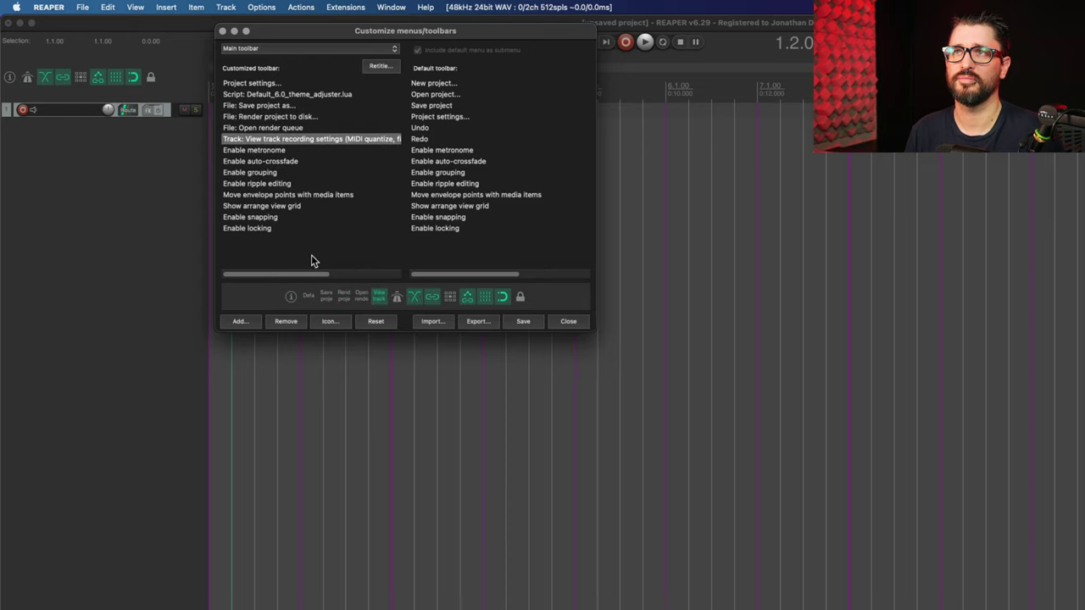
left_click(526, 323)
left_click_drag(276, 30, 322, 75)
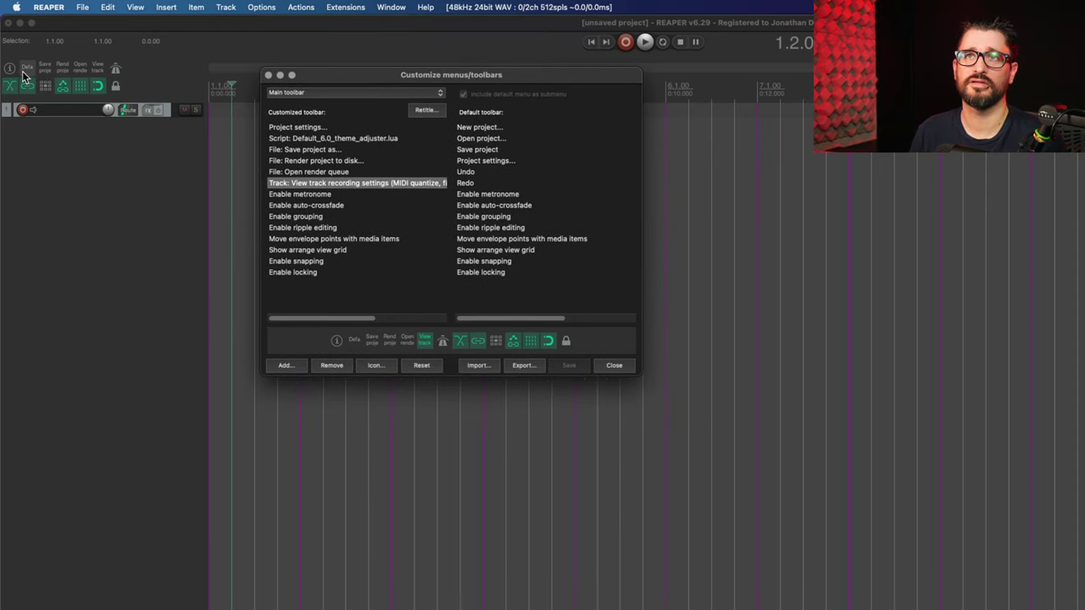
Filter the toolbar icons by "them" and assign the shirt icon with the circular arrow to the theme adjuster entry.
left_click(359, 141)
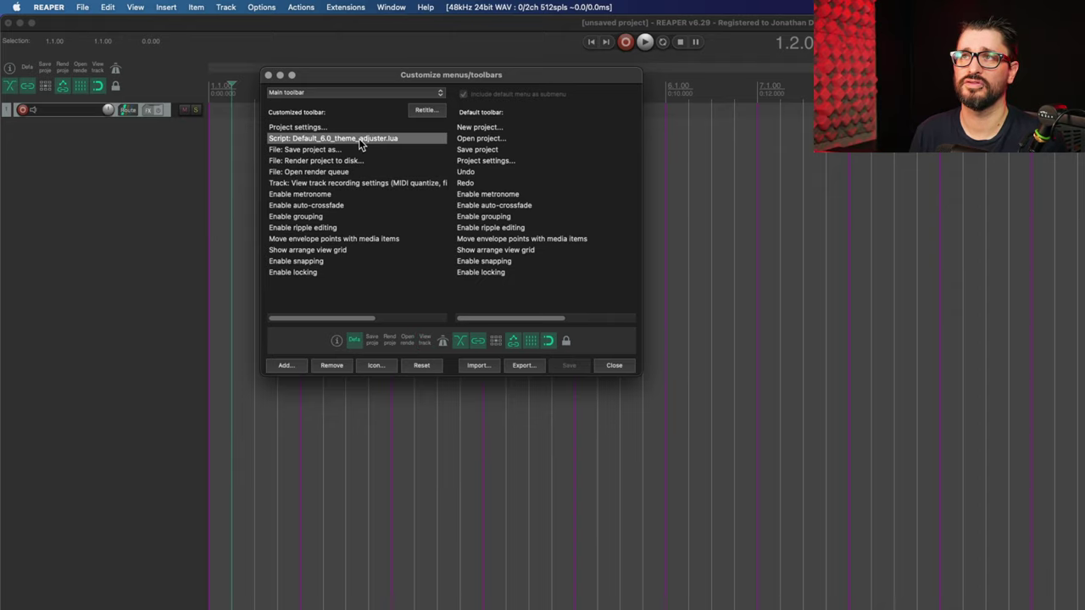
left_click(359, 343)
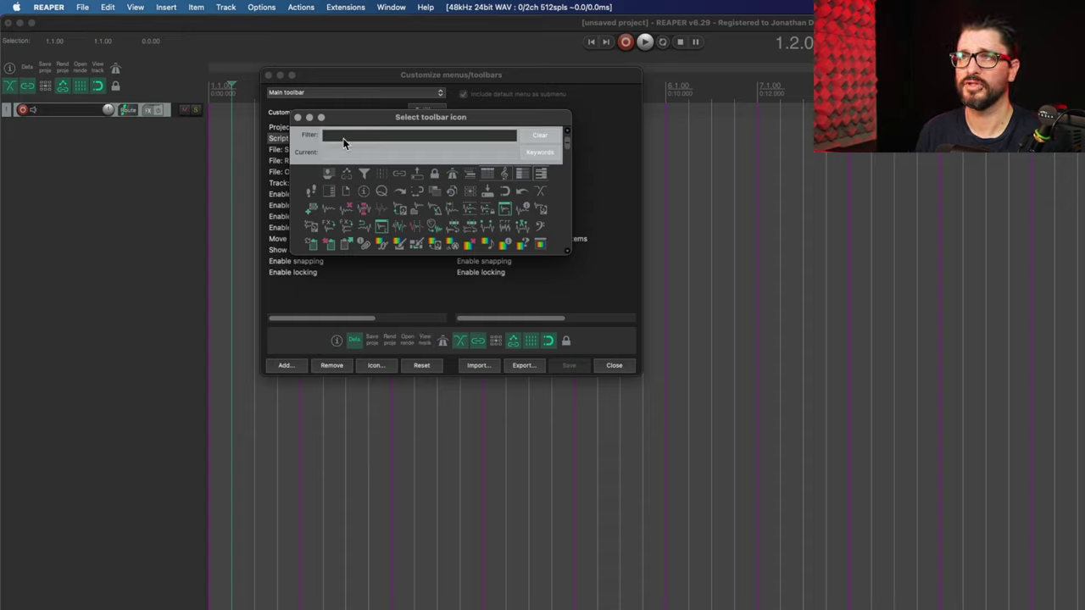
type("them")
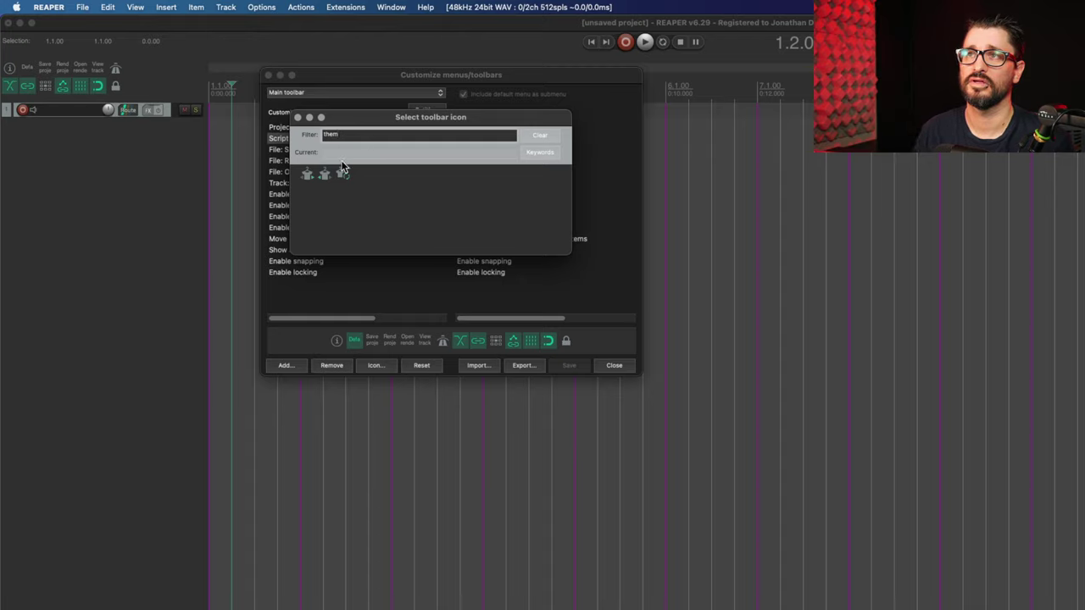
left_click(342, 174)
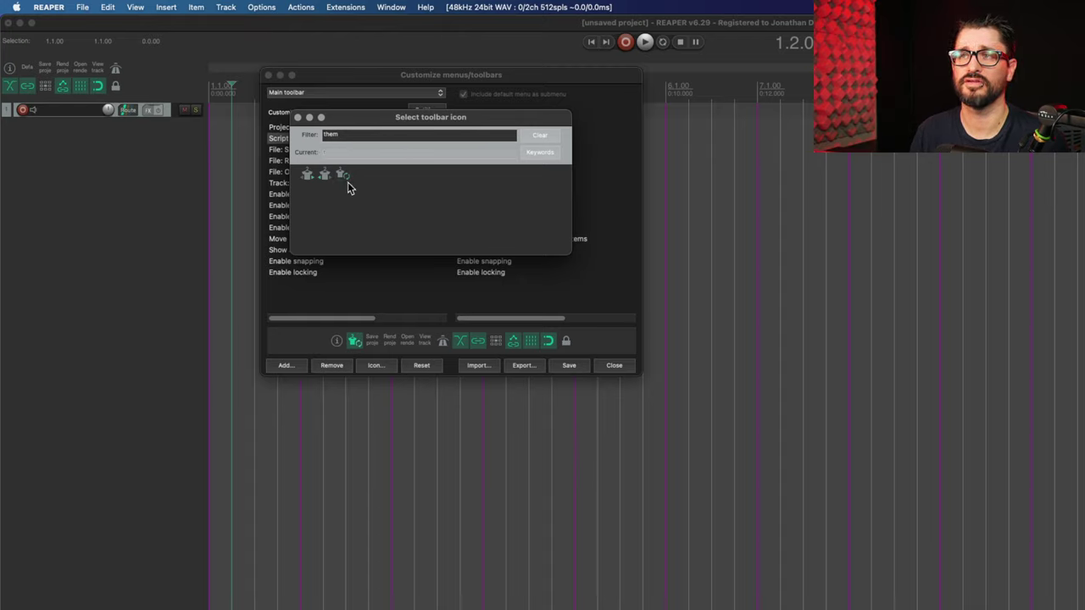
left_click(373, 344)
left_click(375, 346)
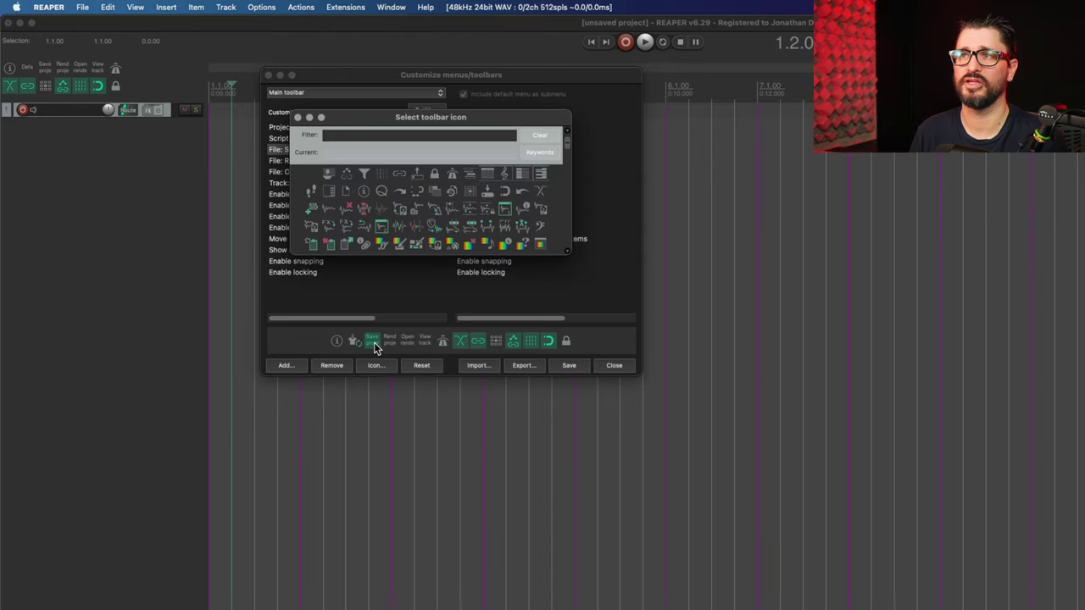
left_click(357, 136)
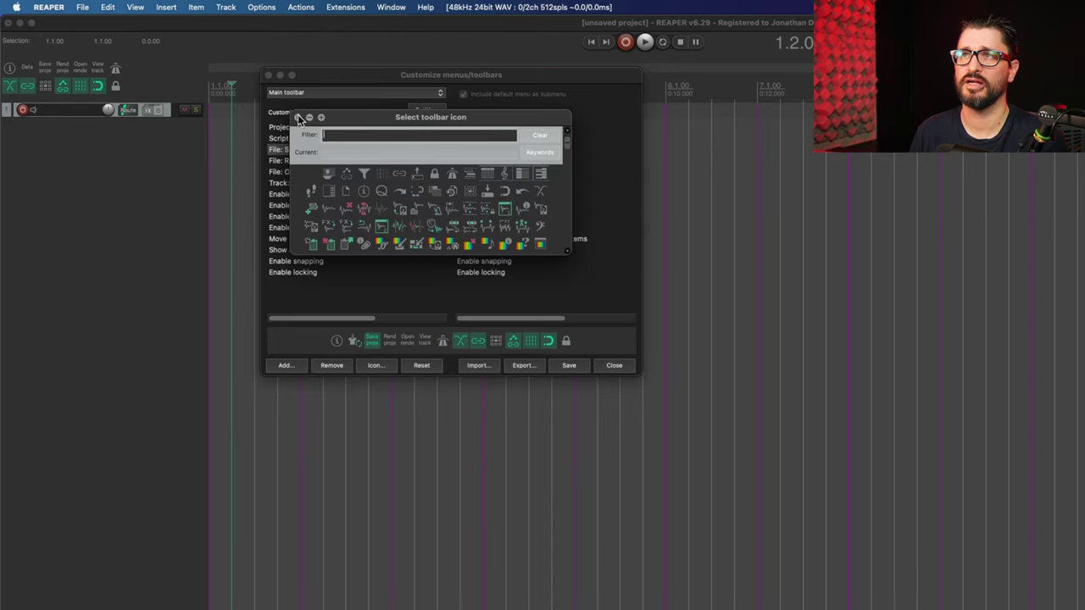
left_click(298, 118)
Give the "File: Save project as..." entry the double-width text icon "Save As" without using it as tooltip, and save the toolbar.
right_click(348, 148)
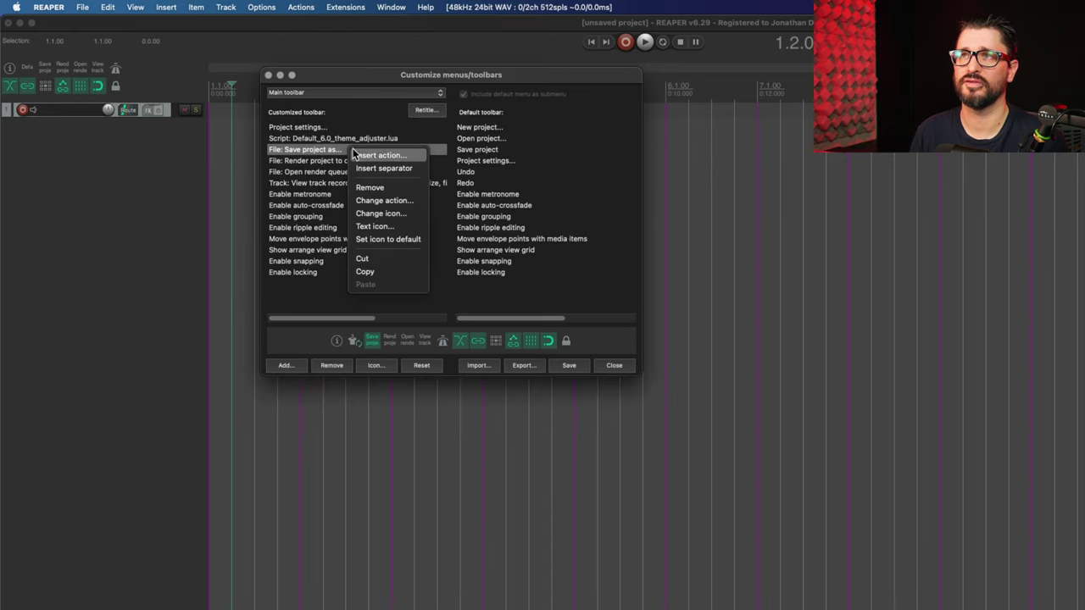
left_click(397, 227)
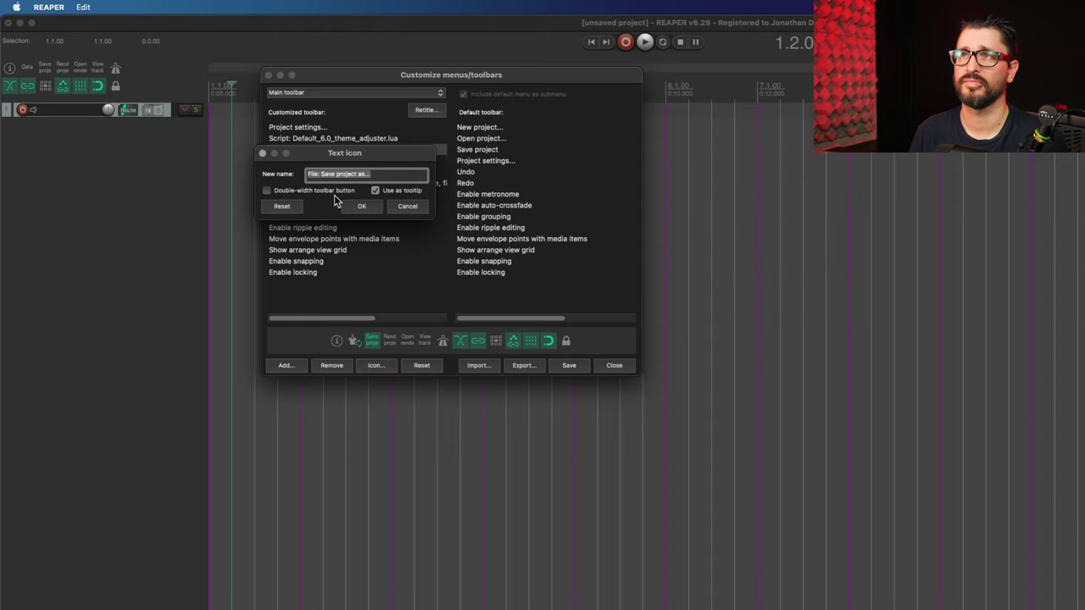
key("BackSpace")
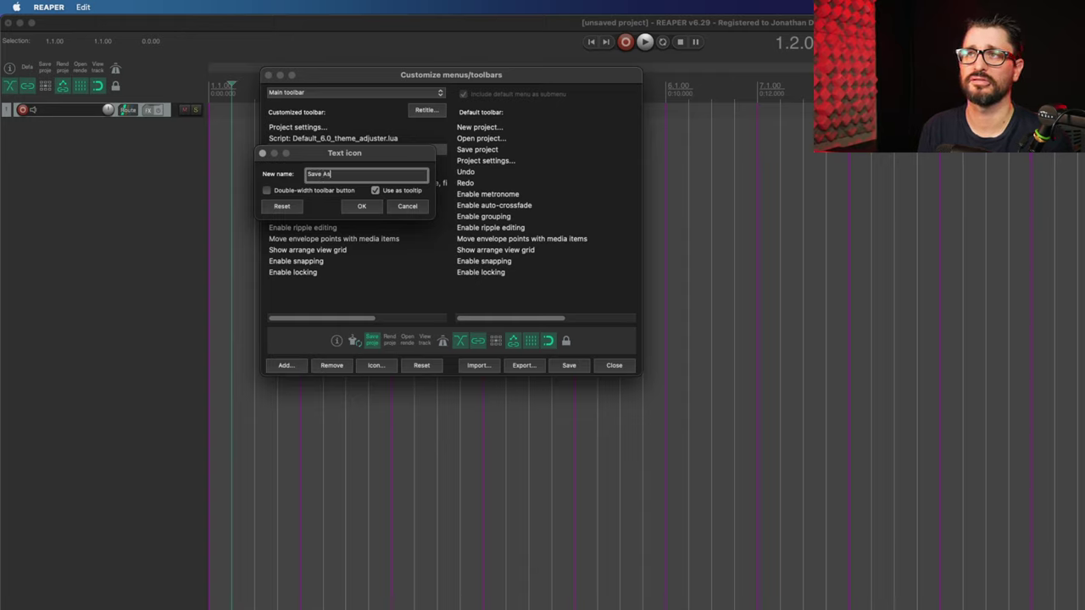
left_click(307, 190)
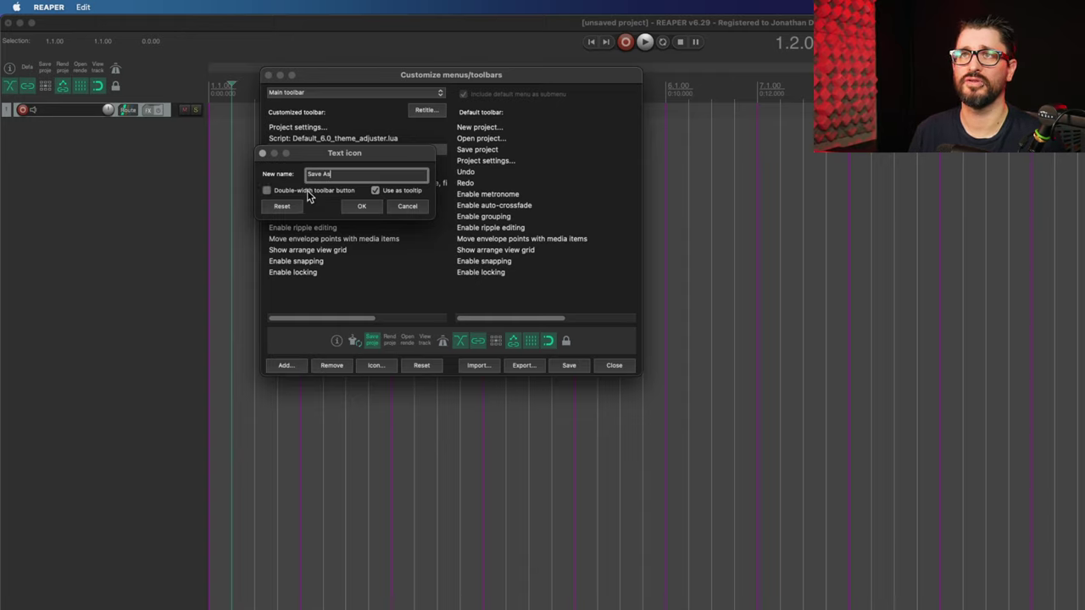
left_click(376, 189)
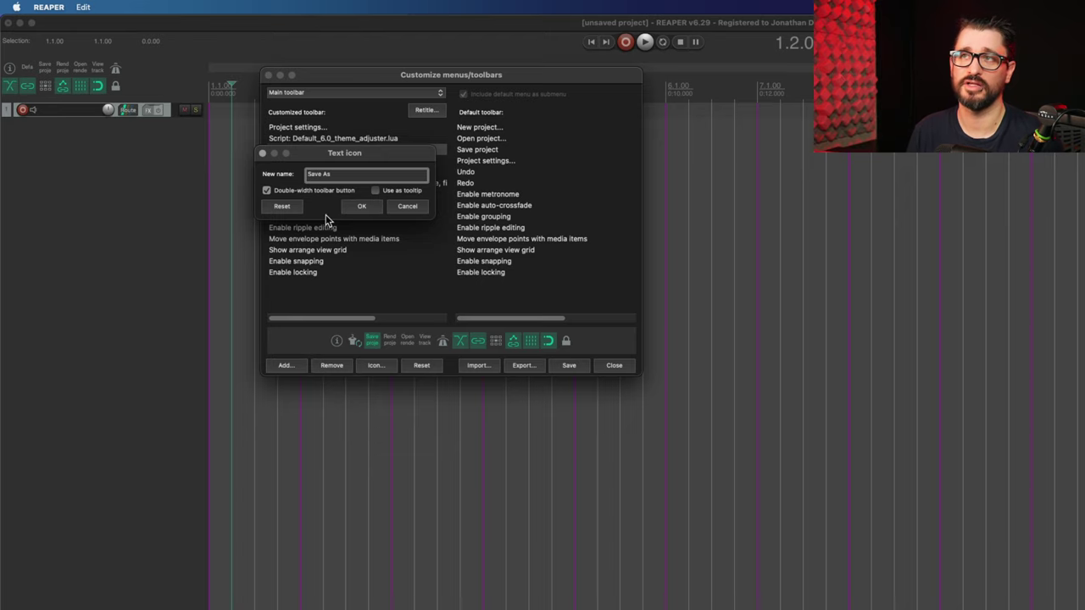
left_click(357, 209)
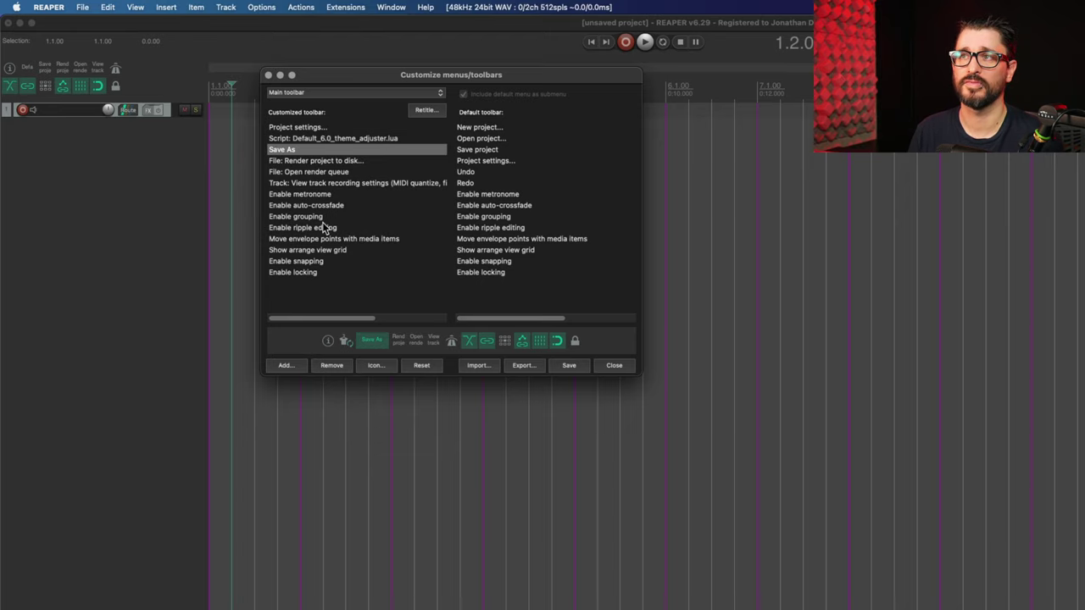
left_click(569, 366)
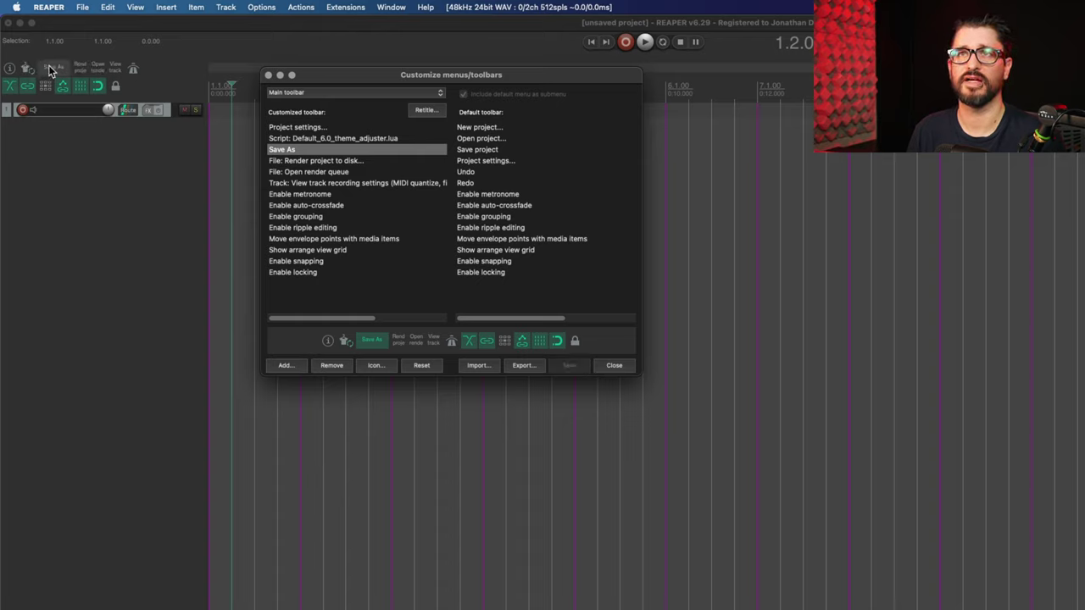
Filter the toolbar icons by "render" and assign toolbar_audio_waveform_render_disk_stereo.png to "File: Render project to disk...".
left_click(327, 161)
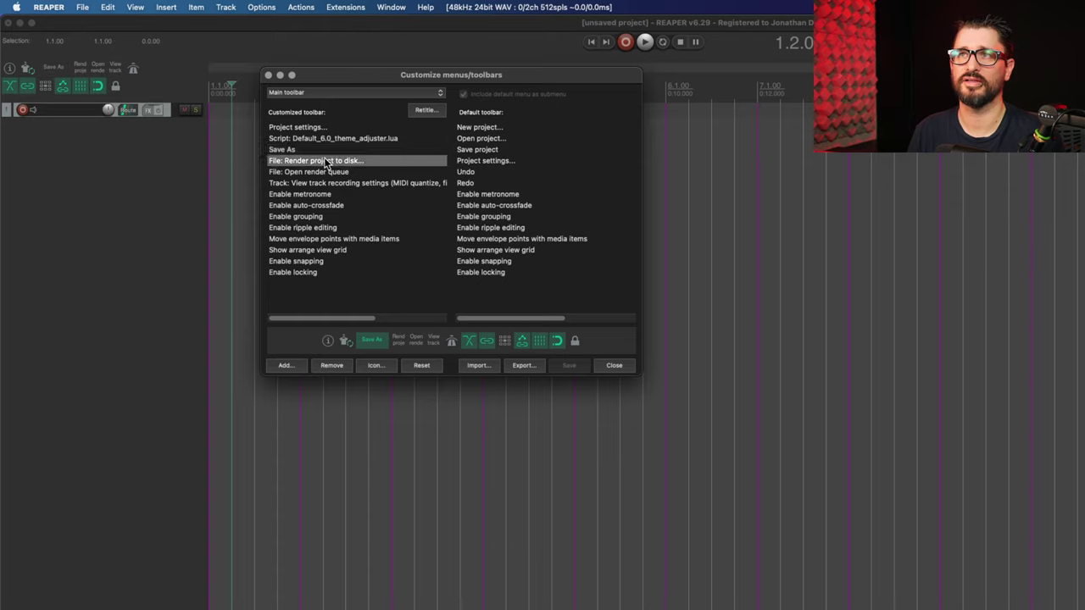
left_click(402, 340)
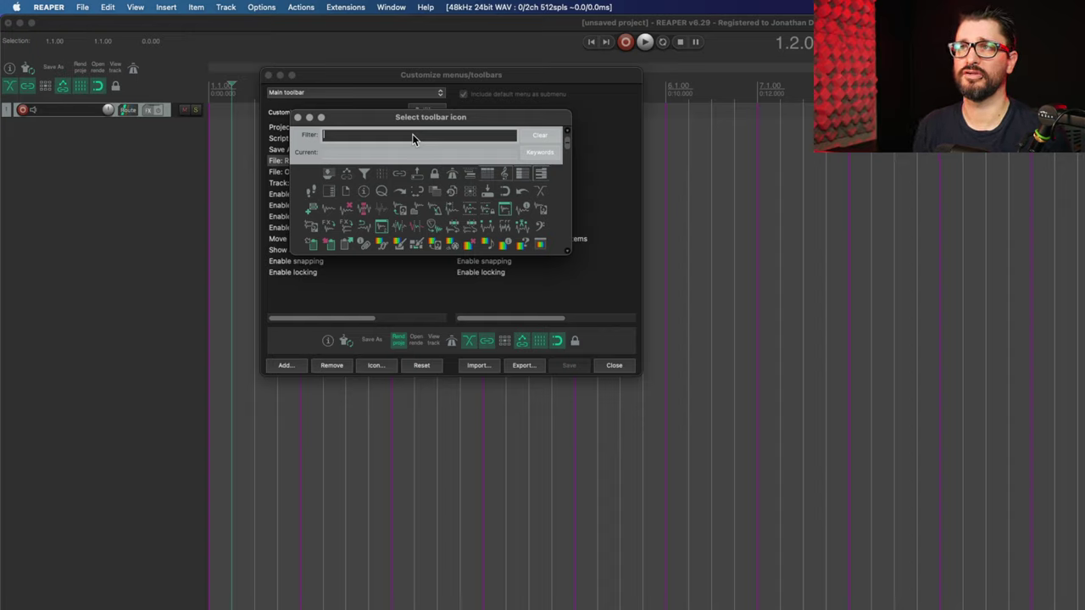
type("render")
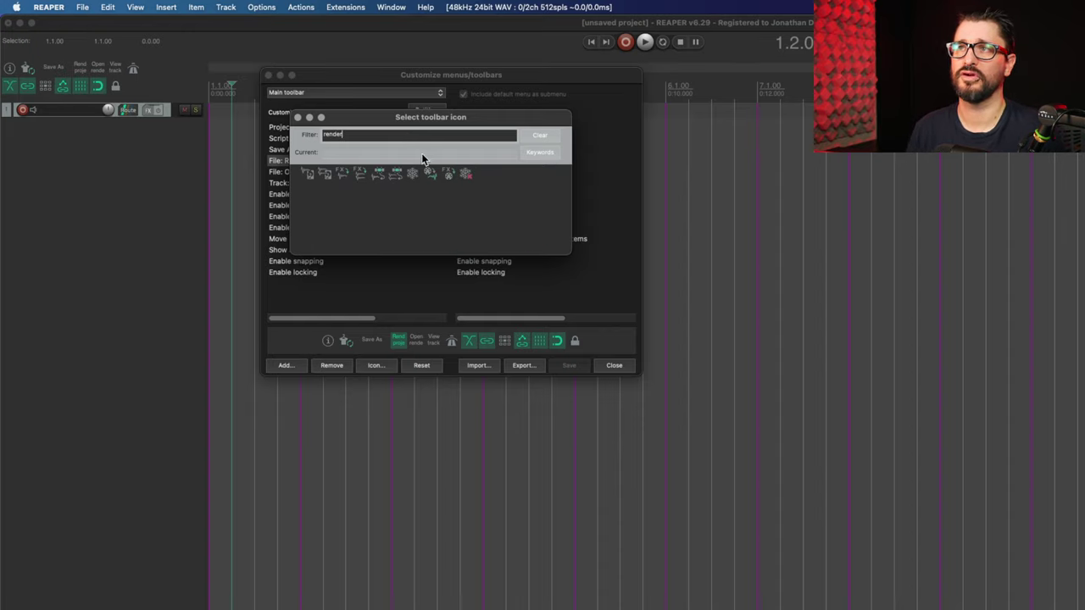
left_click(320, 179)
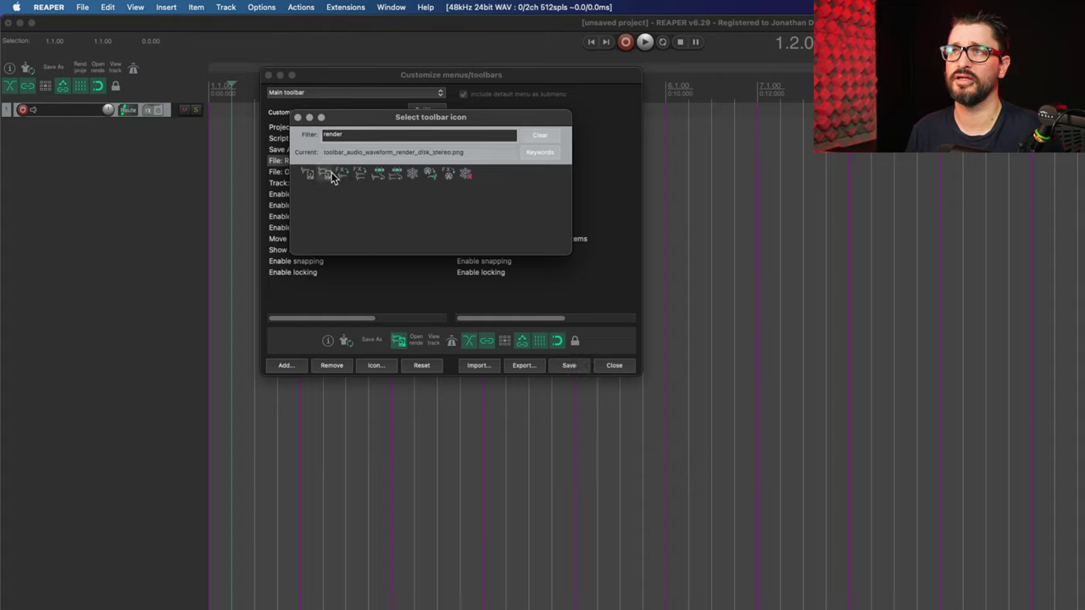
Filter the toolbar icons by "fol" and assign the folder icon with a waveform to "File: Open render queue".
left_click(418, 341)
type("fo")
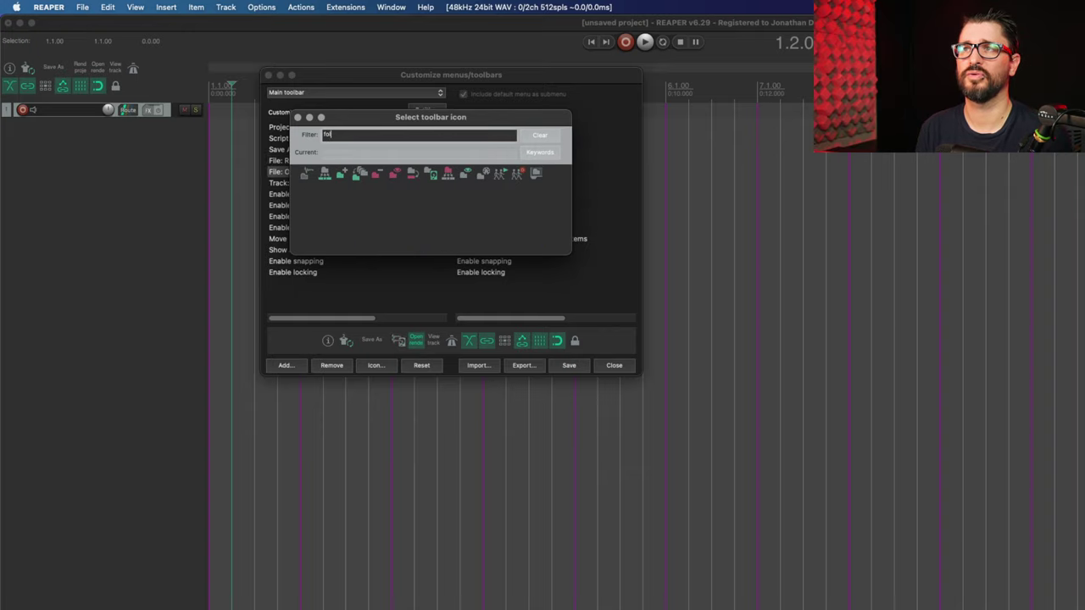
type("l")
left_click(307, 174)
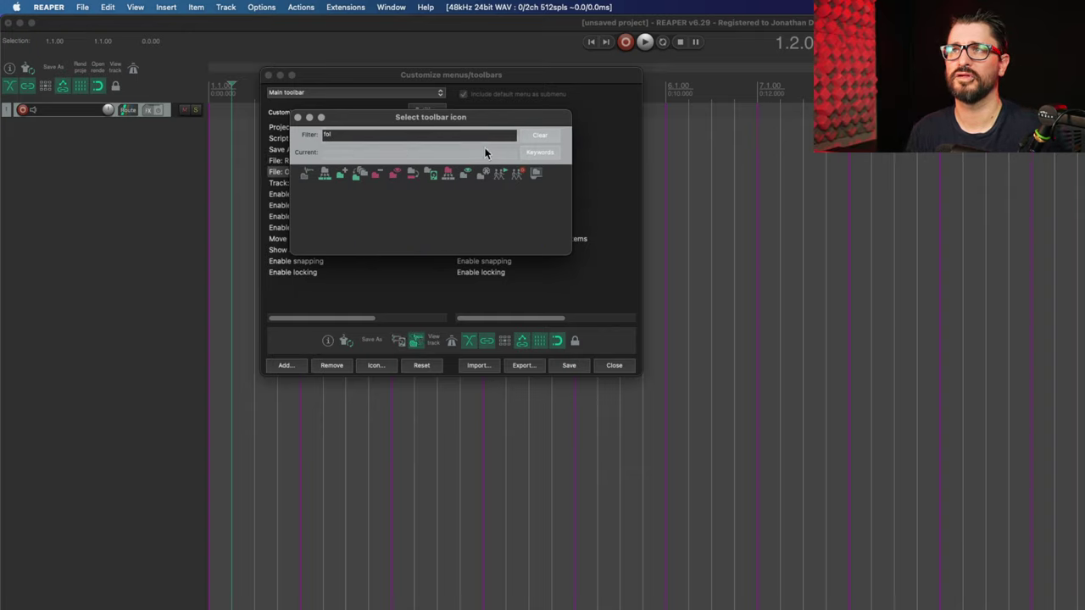
left_click(434, 342)
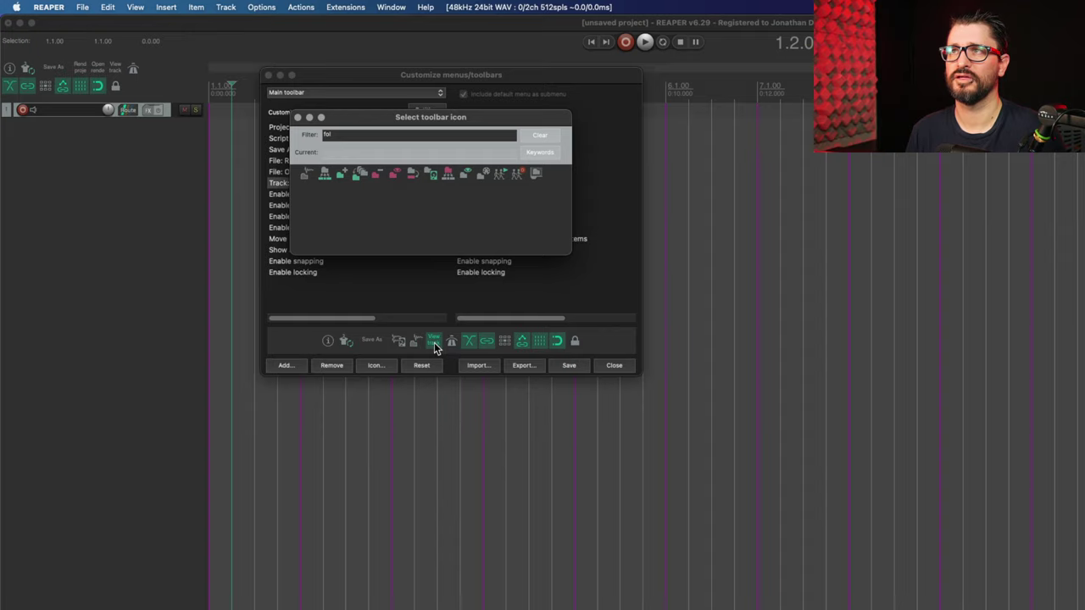
double_click(374, 135)
type("se")
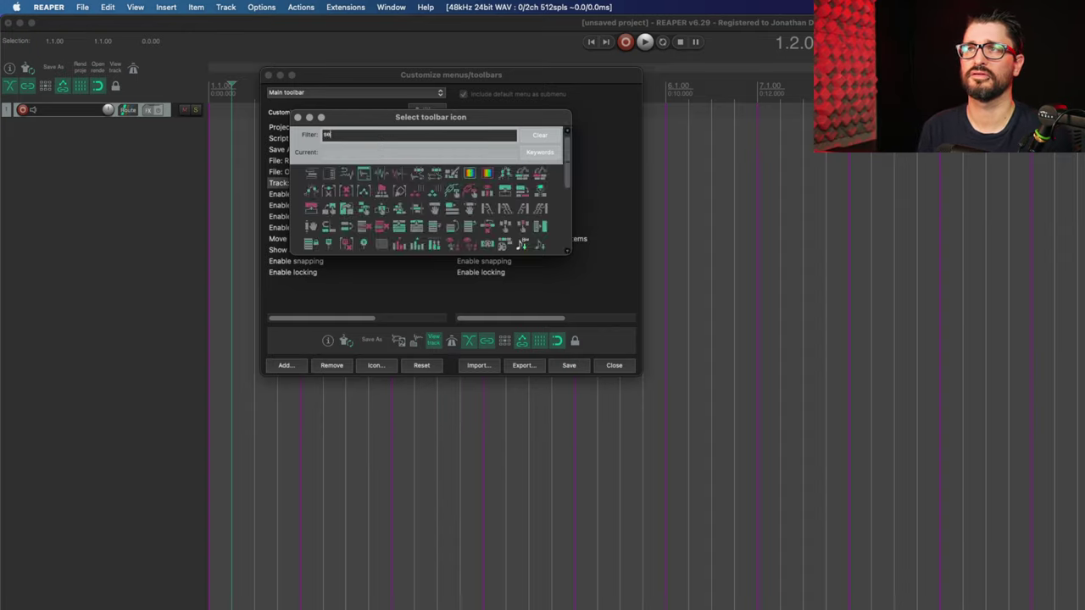
type("t")
key("Escape")
Give the track recording settings entry the text icon "Rec Set" without using it as tooltip, save the toolbar and close the customization window.
right_click(316, 185)
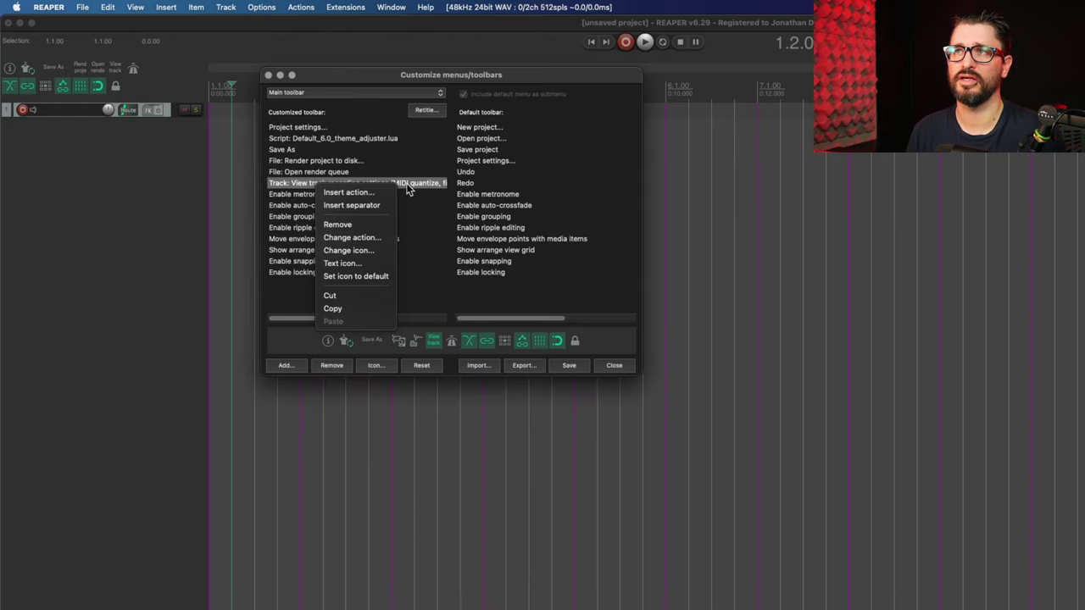
left_click(366, 265)
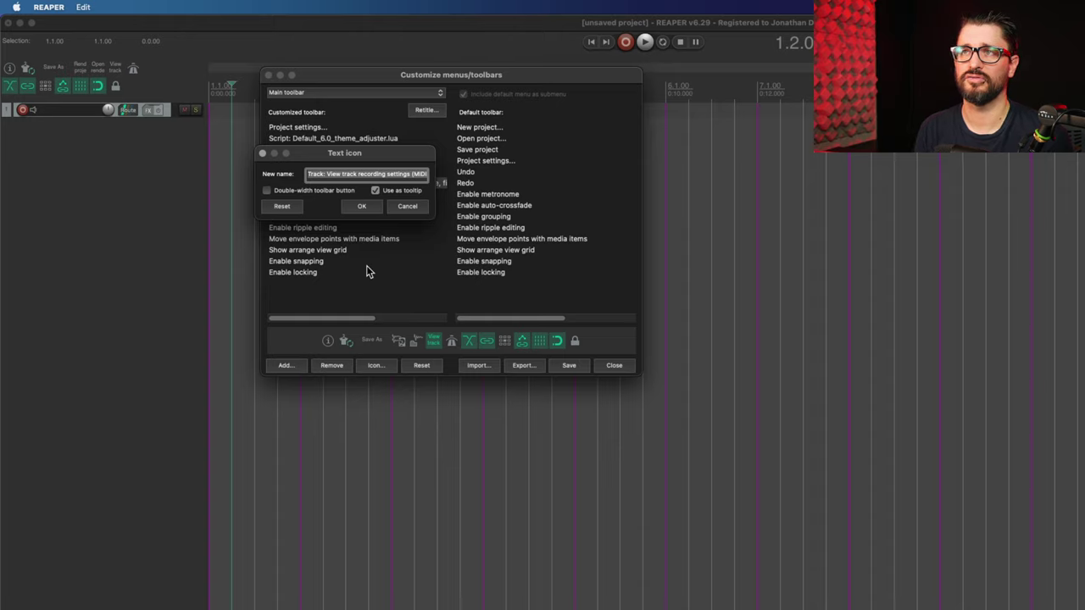
type("Rec Set")
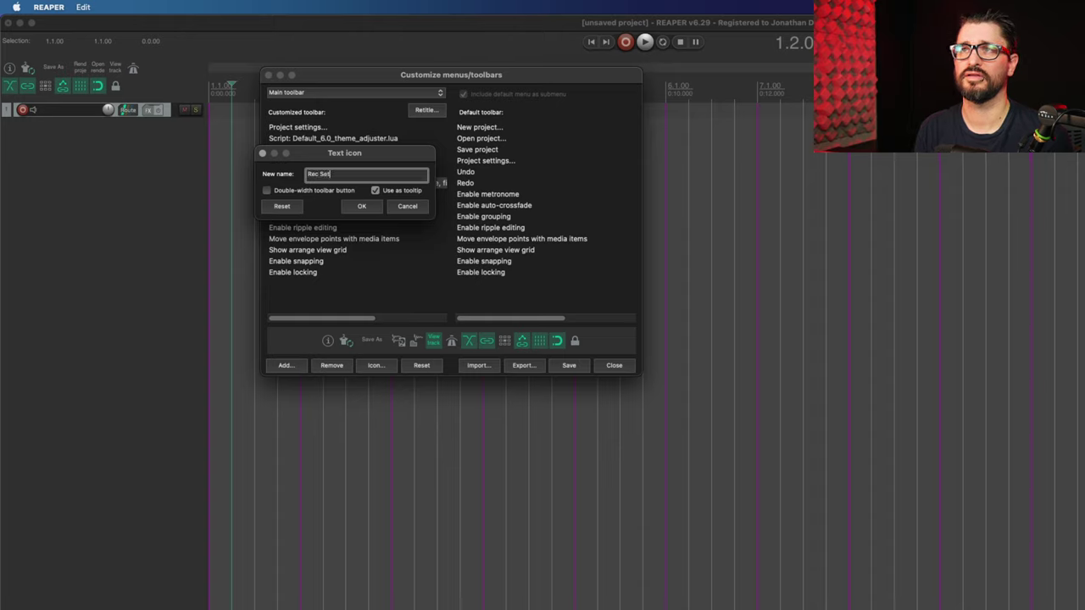
left_click(375, 191)
left_click(364, 207)
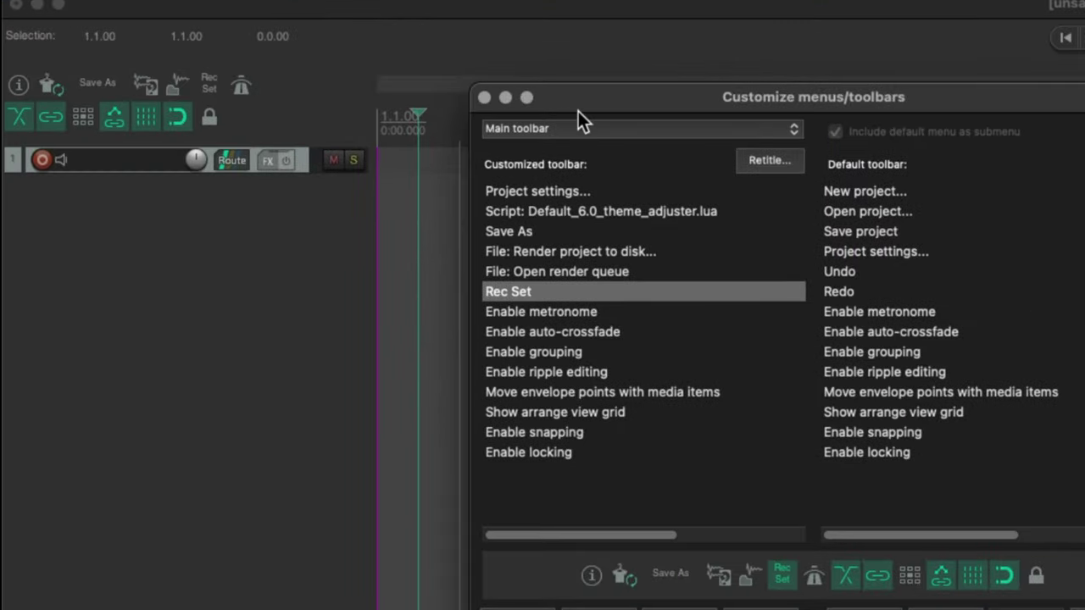
left_click_drag(579, 104, 583, 111)
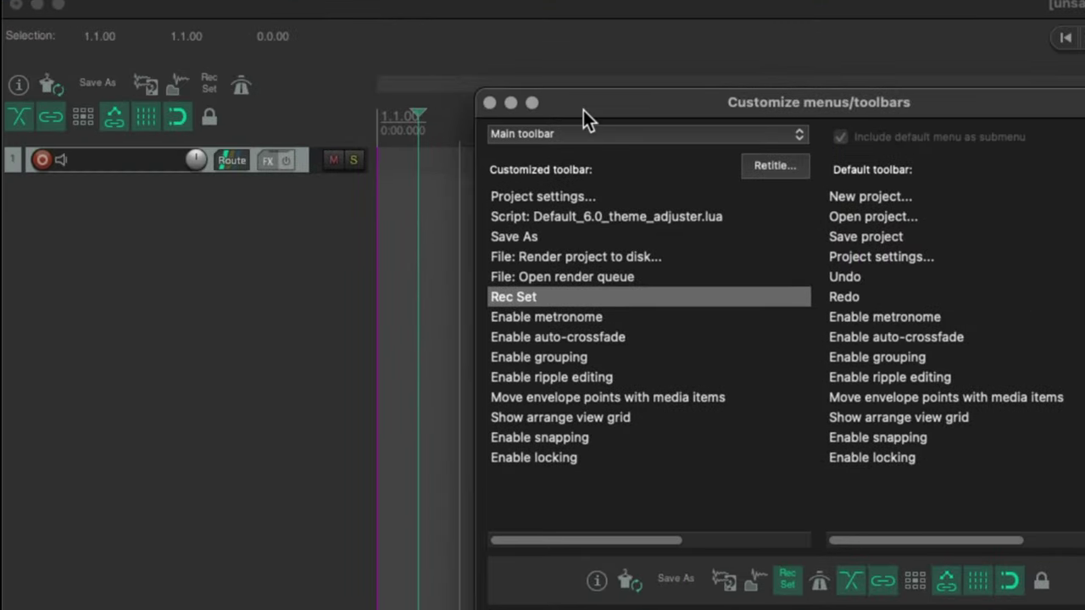
left_click(490, 101)
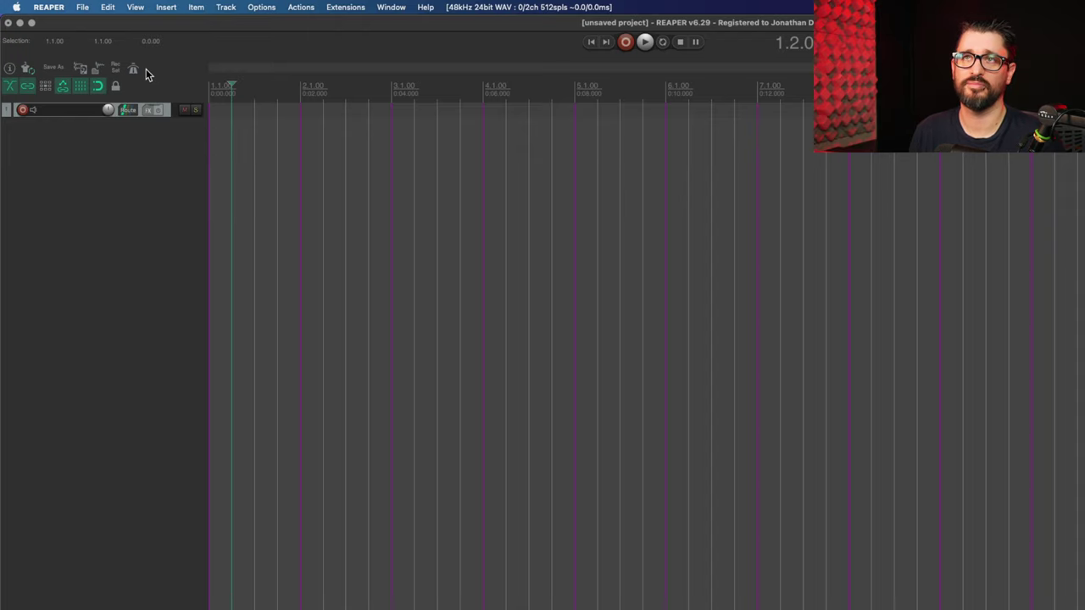
right_click(625, 42)
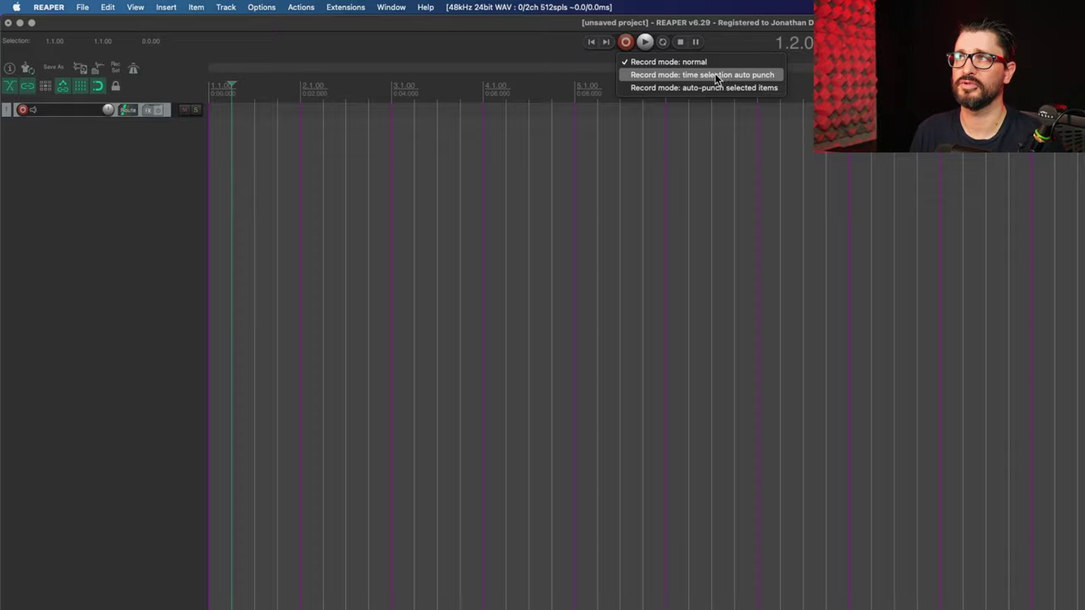
left_click(515, 54)
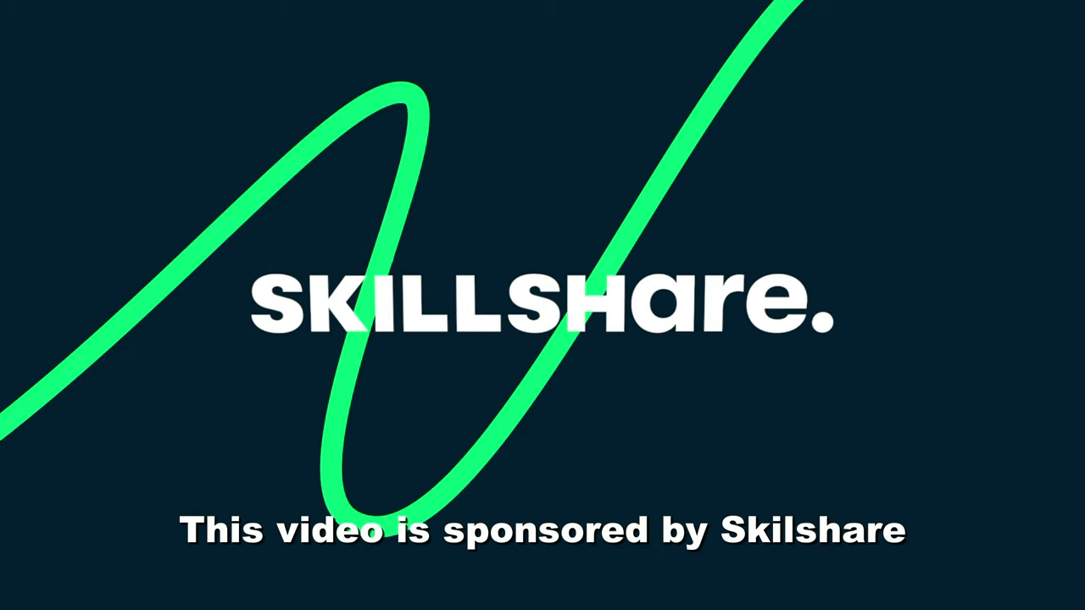